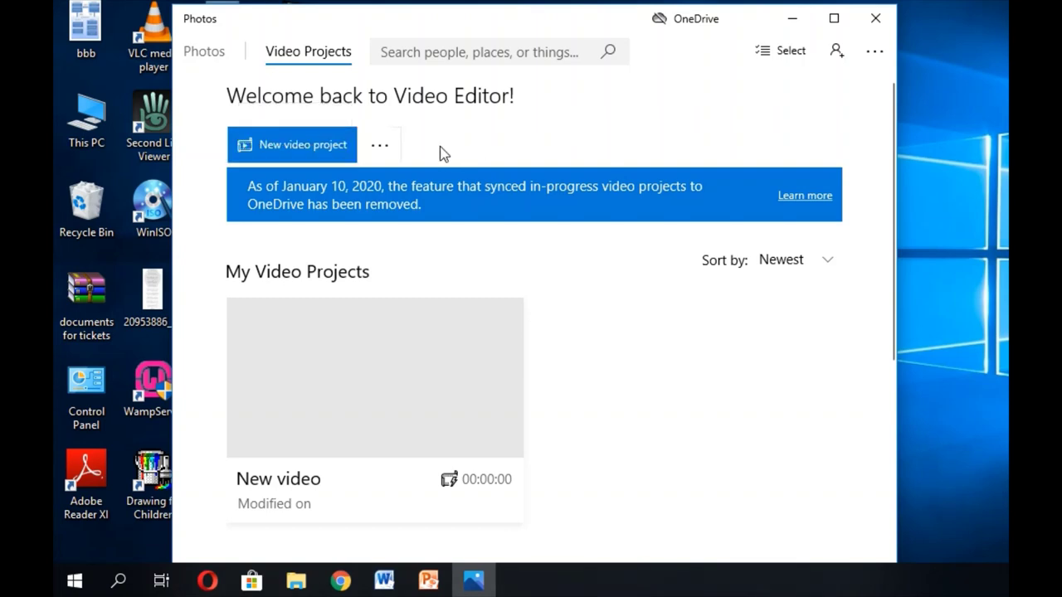
Create a new video project named "new".
{"action": "left_click", "coordinate": [300, 160]}
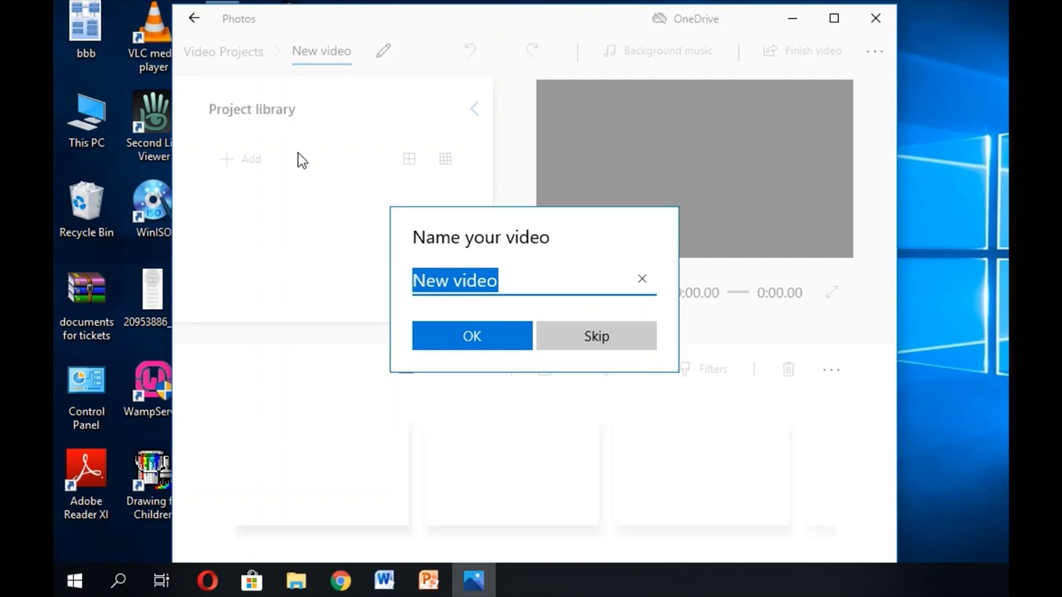
{"action": "type", "text": "new"}
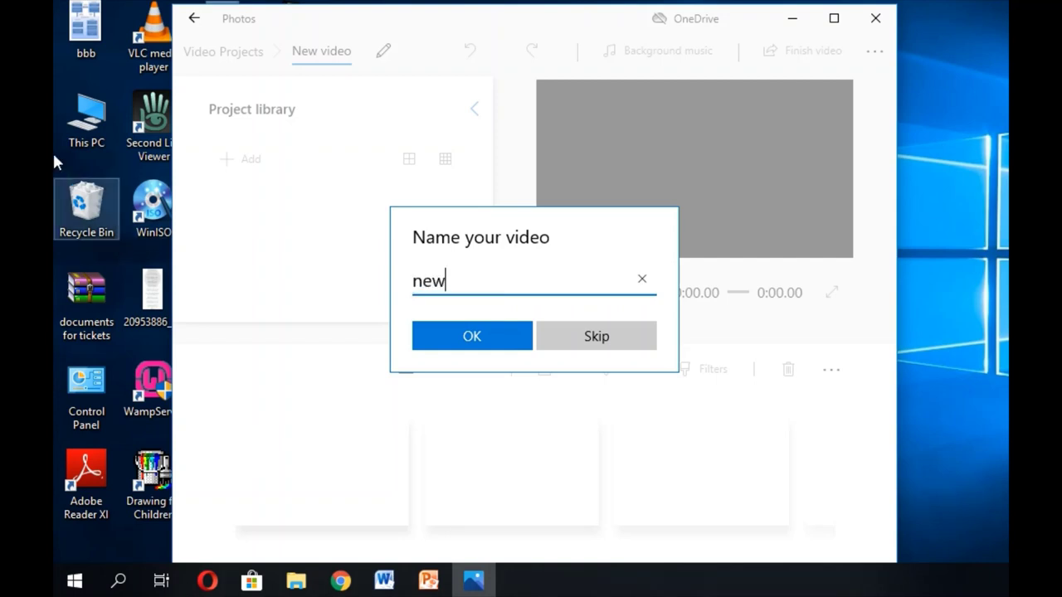
{"action": "left_click", "coordinate": [472, 340]}
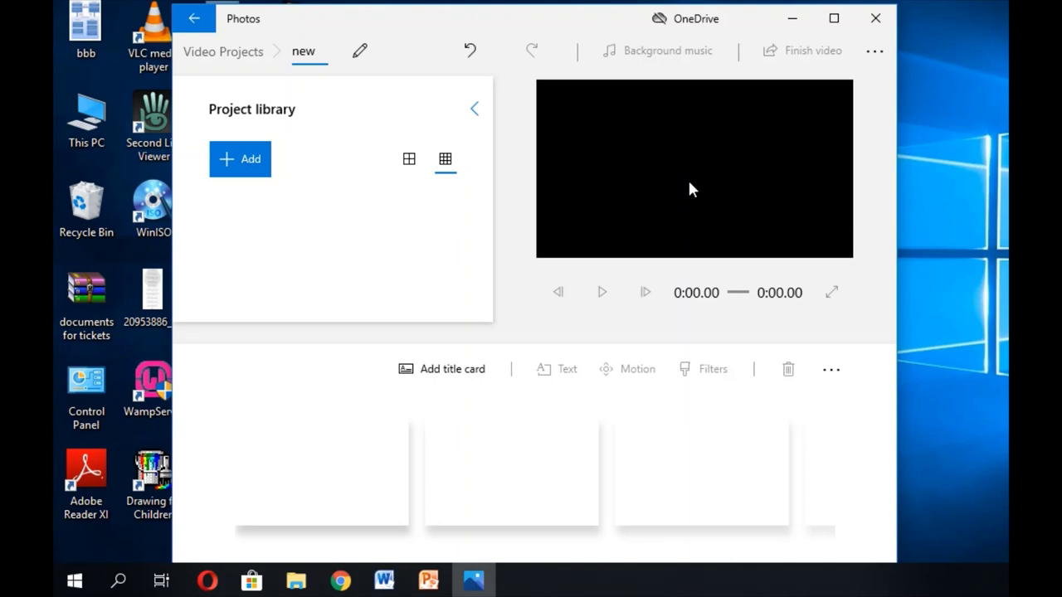
Look at the collection and the web as sources for adding media to the project library, without adding anything.
{"action": "left_click", "coordinate": [258, 167]}
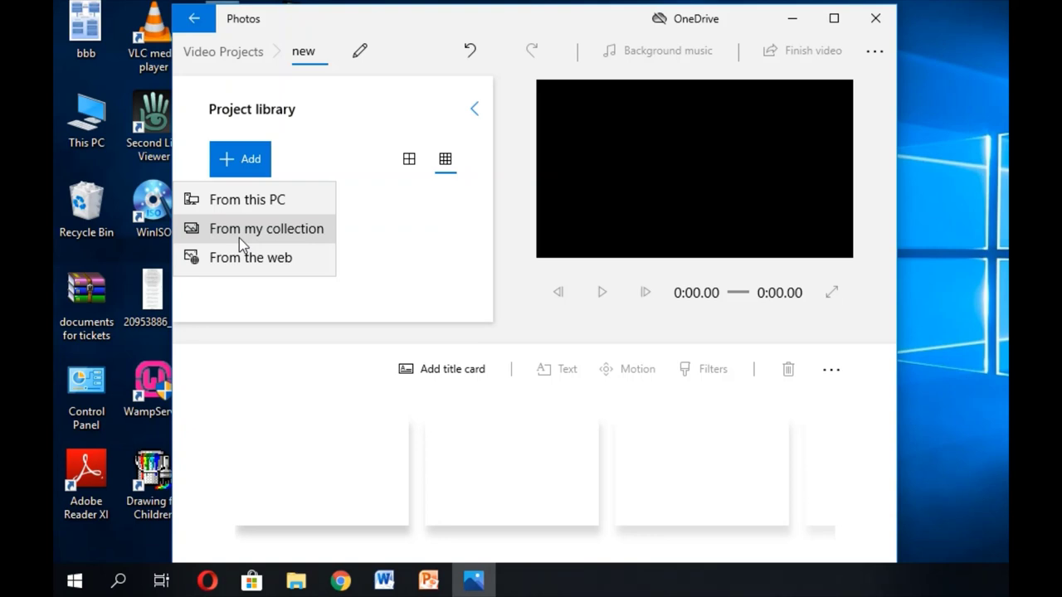
{"action": "left_click", "coordinate": [239, 237]}
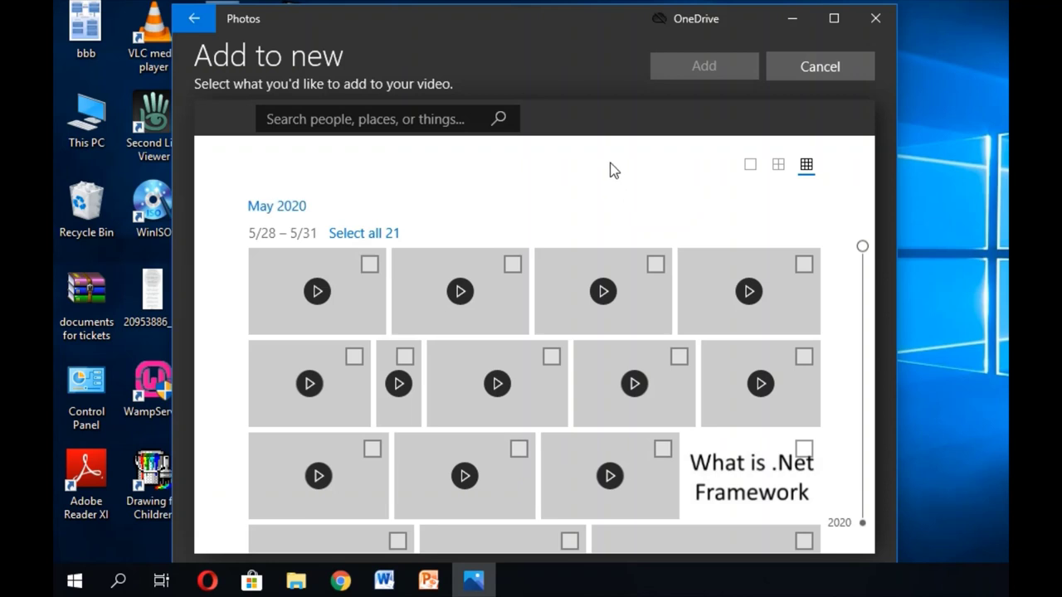
{"action": "left_click", "coordinate": [198, 20]}
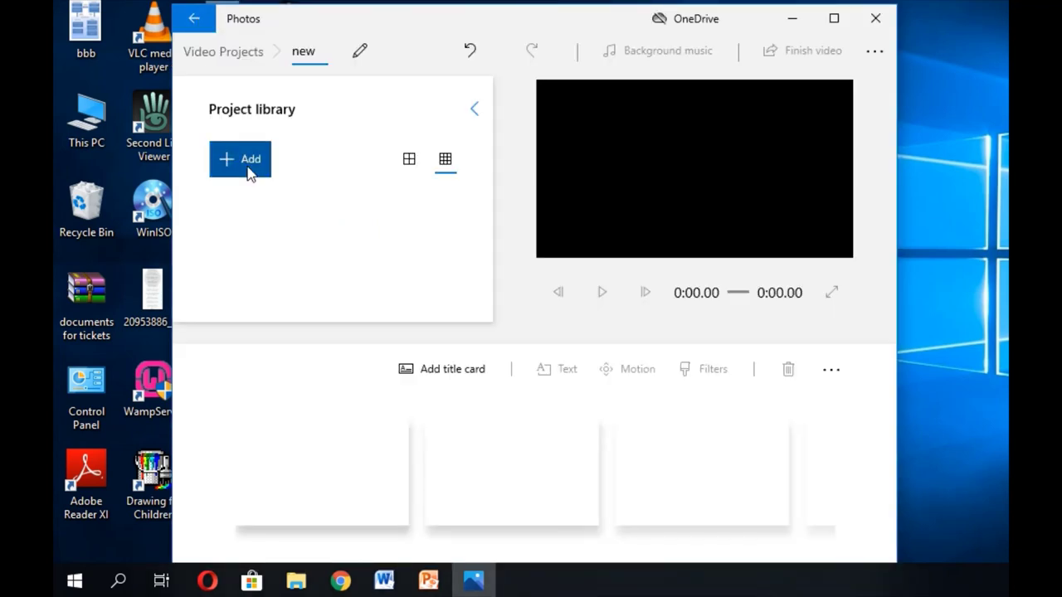
{"action": "left_click", "coordinate": [249, 170]}
{"action": "left_click", "coordinate": [249, 258]}
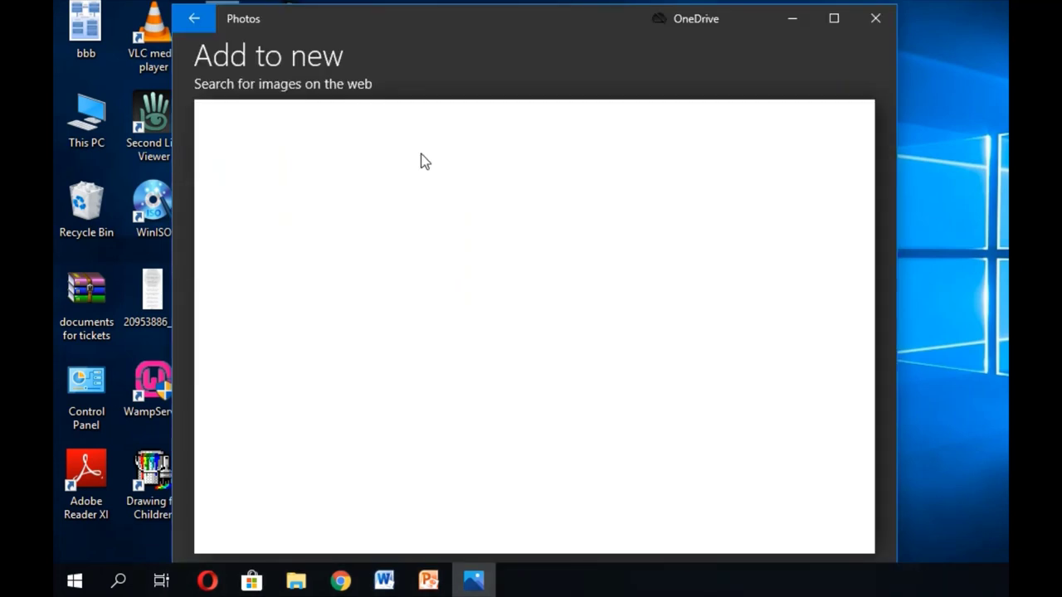
{"action": "left_click", "coordinate": [196, 18]}
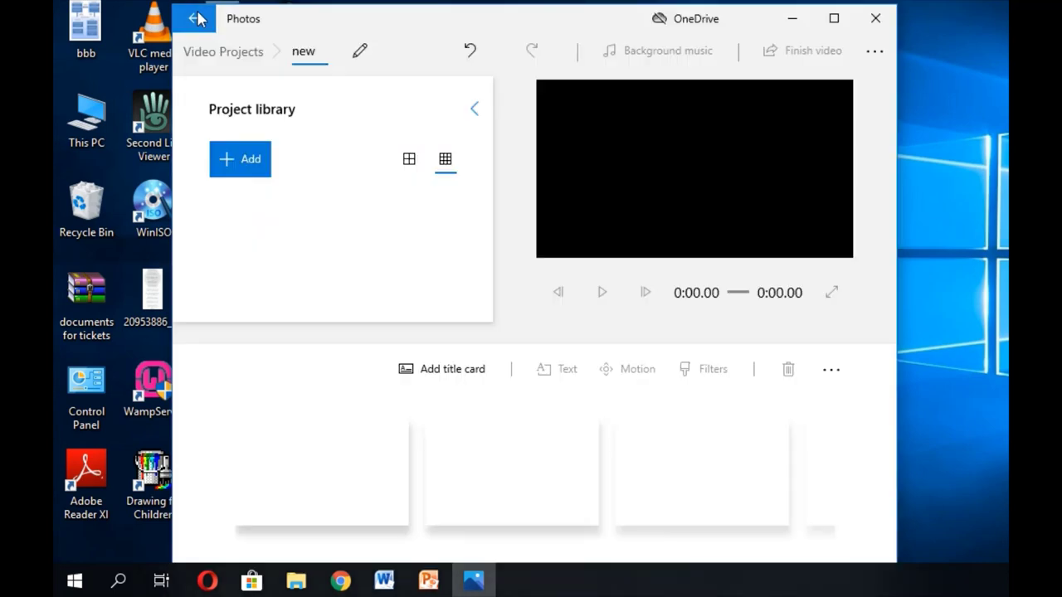
Add the hello video from this PC's Videos folder to the project library.
{"action": "left_click", "coordinate": [244, 161]}
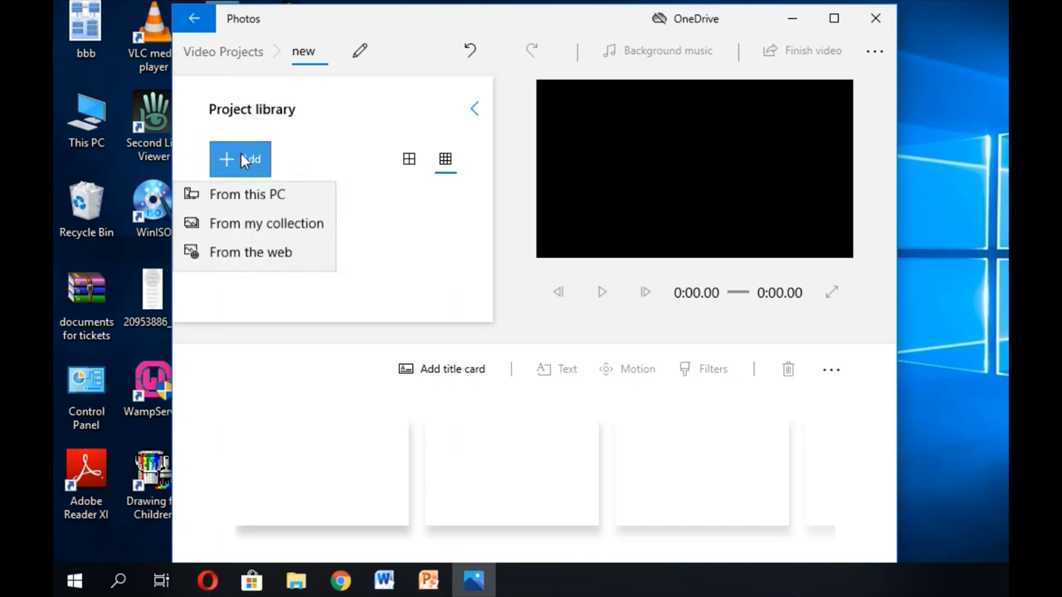
{"action": "left_click", "coordinate": [247, 202]}
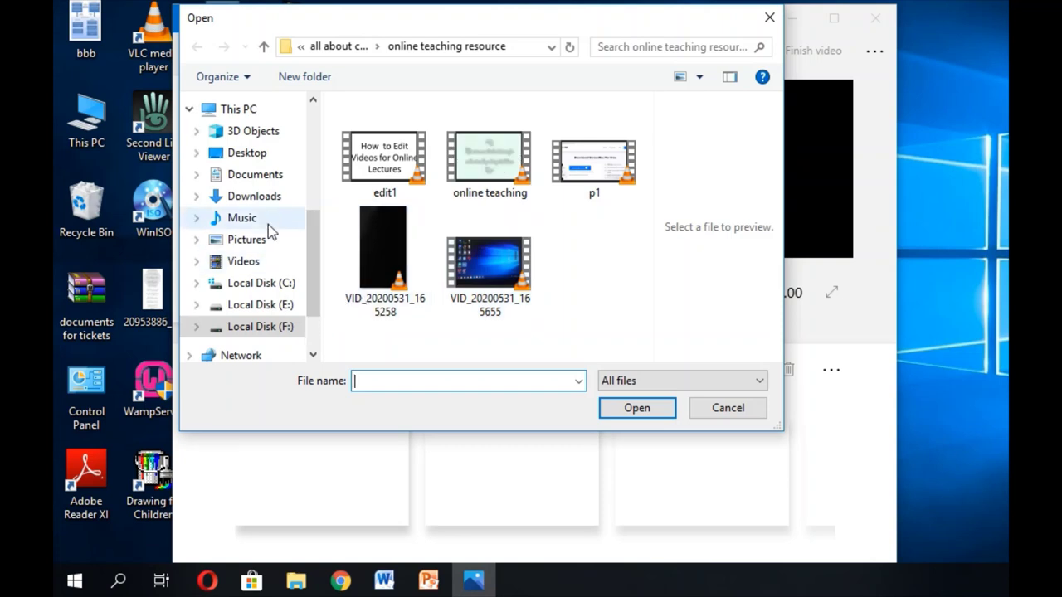
{"action": "left_click", "coordinate": [239, 261]}
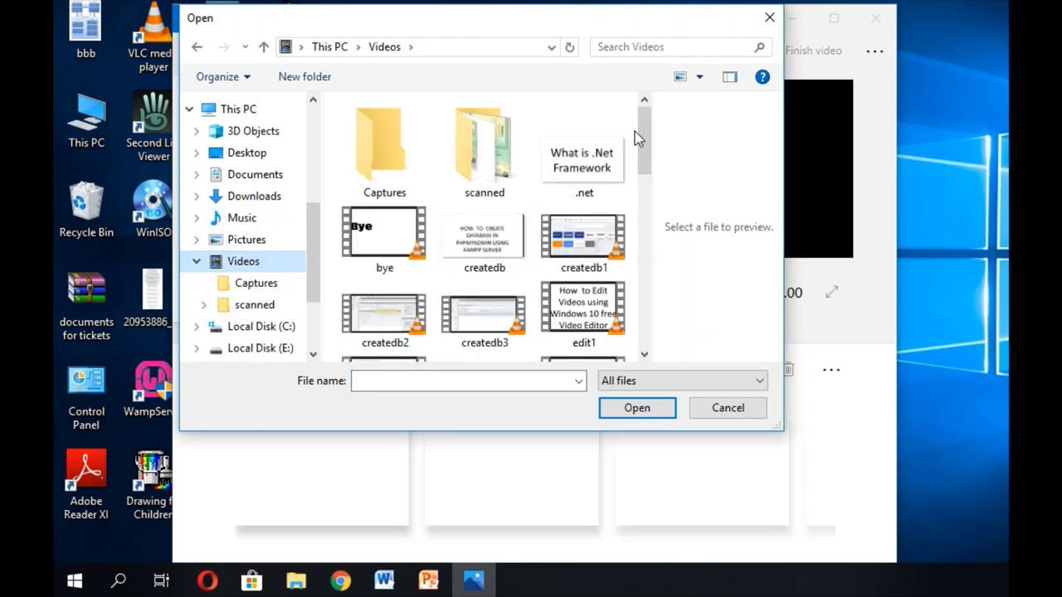
{"action": "left_click_drag", "start_coordinate": [652, 149], "coordinate": [652, 214]}
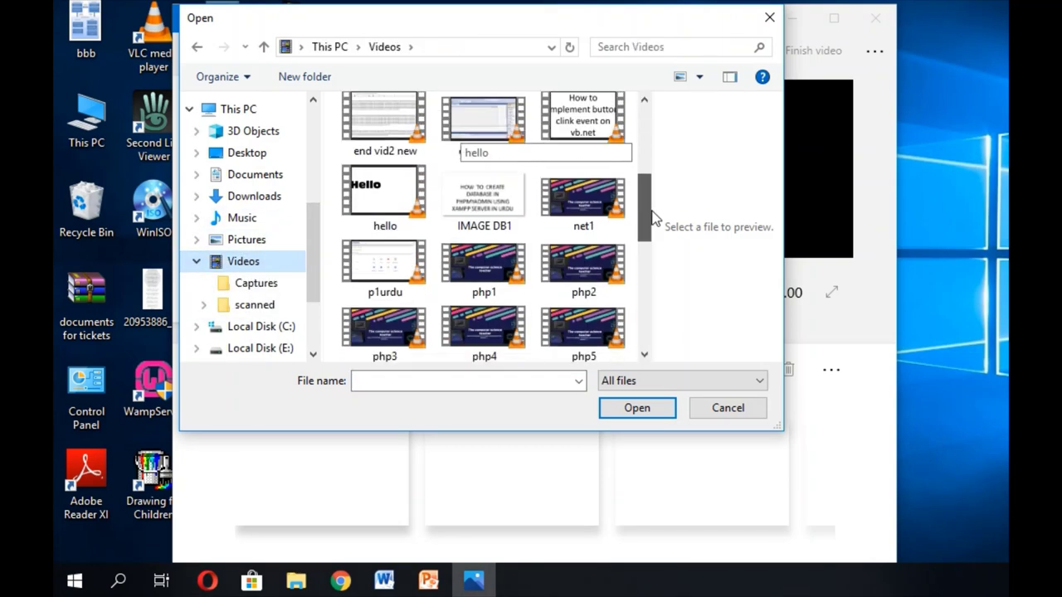
{"action": "left_click", "coordinate": [385, 195]}
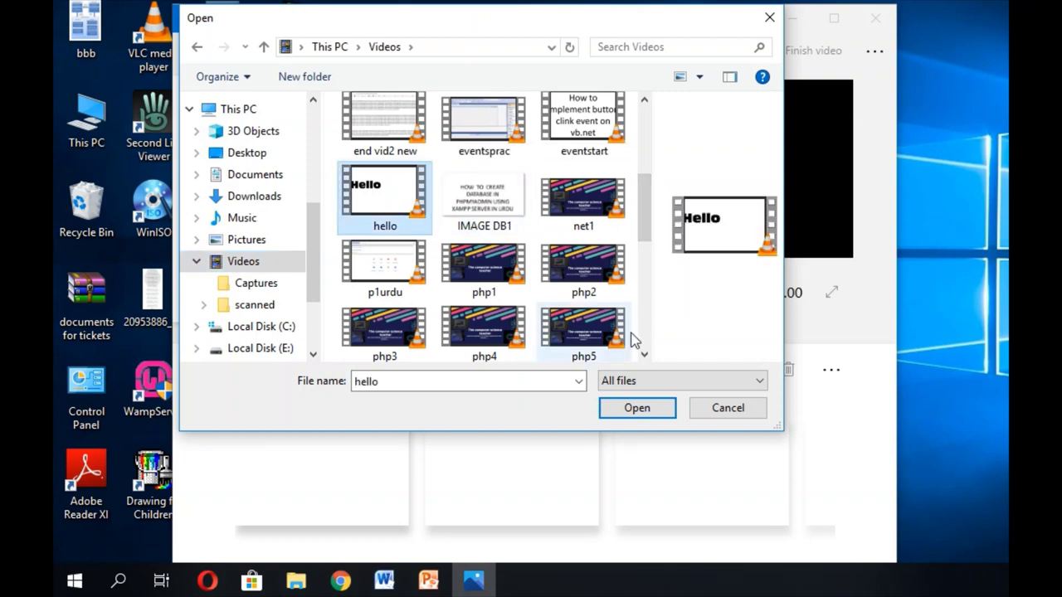
{"action": "left_click", "coordinate": [637, 408]}
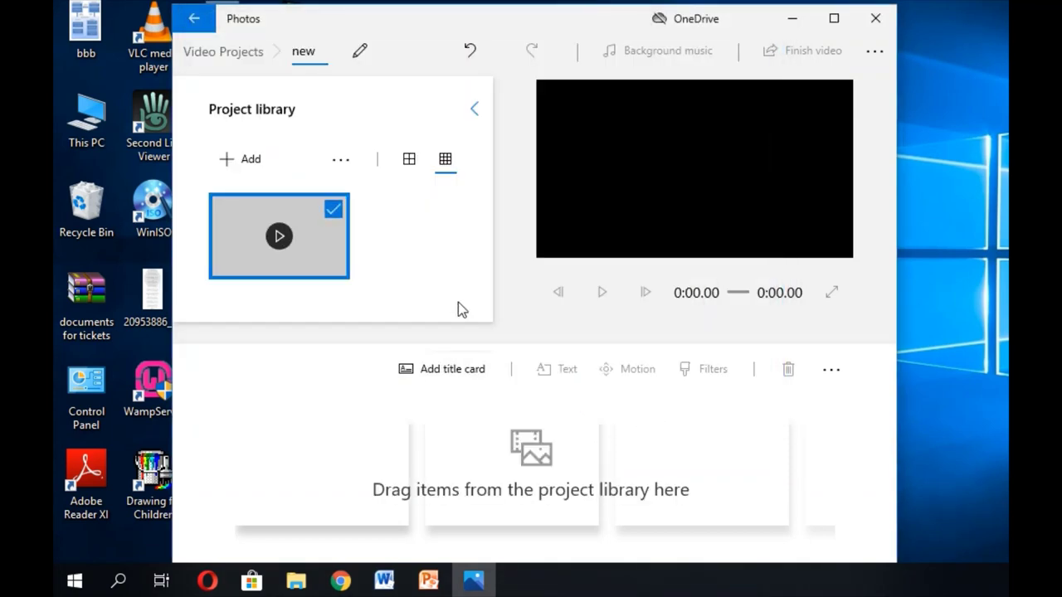
Add the bye video from this PC's Videos folder to the project library.
{"action": "left_click", "coordinate": [257, 166]}
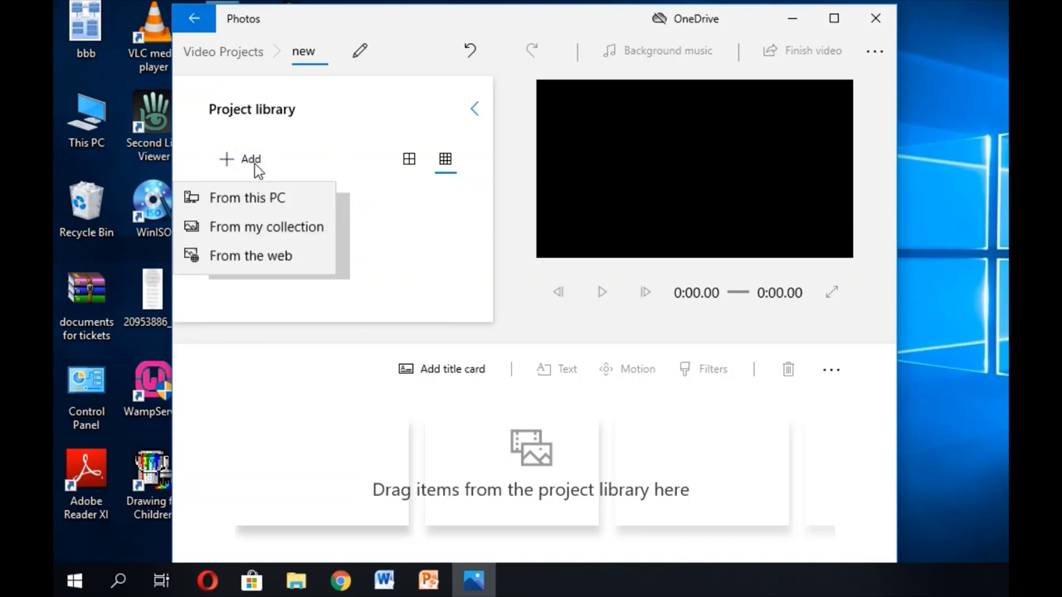
{"action": "left_click", "coordinate": [227, 197]}
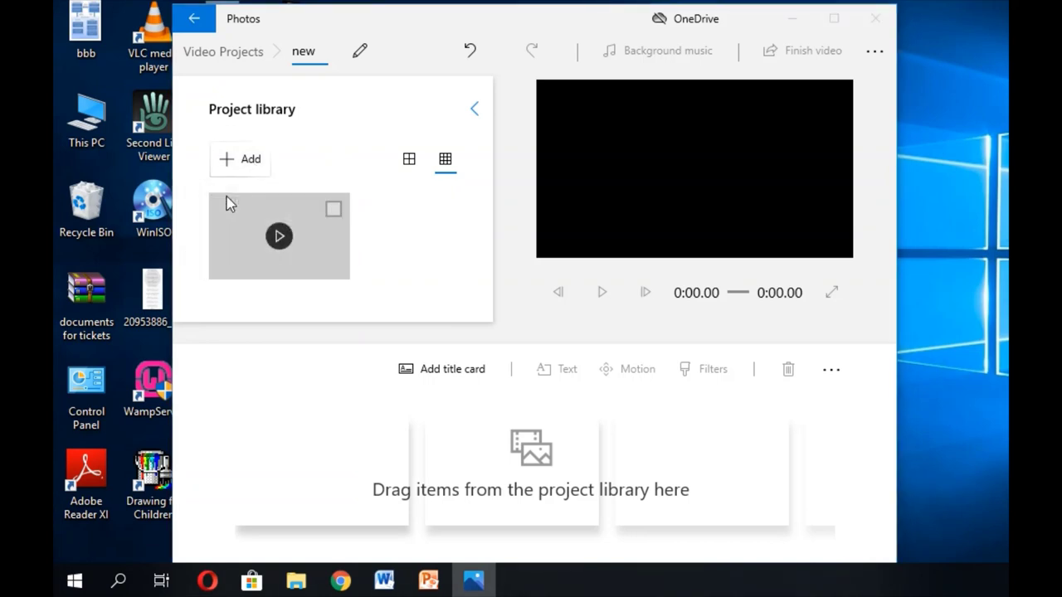
{"action": "left_click", "coordinate": [386, 241]}
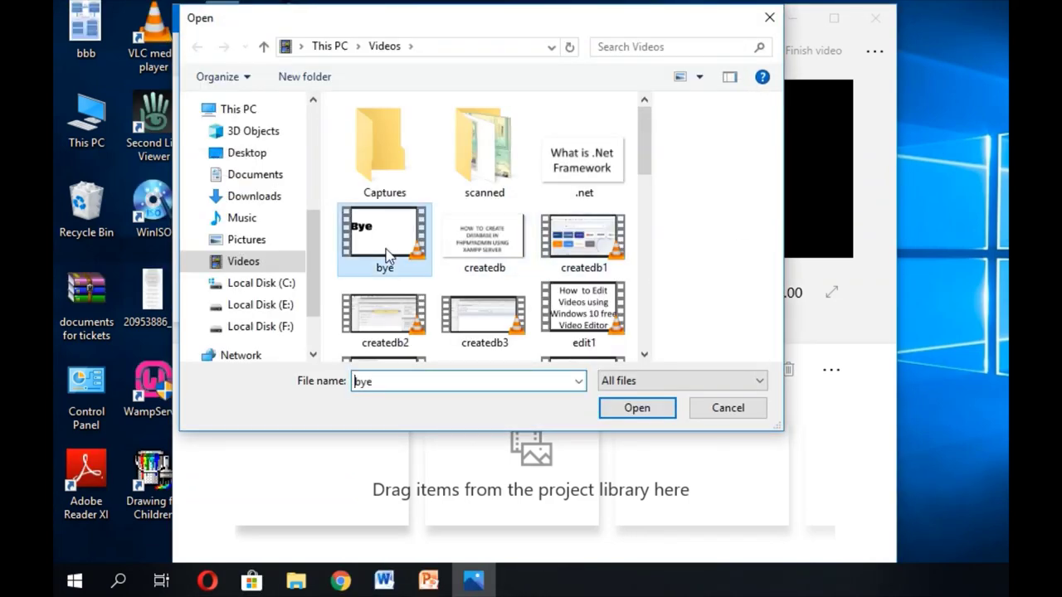
{"action": "left_click", "coordinate": [637, 407]}
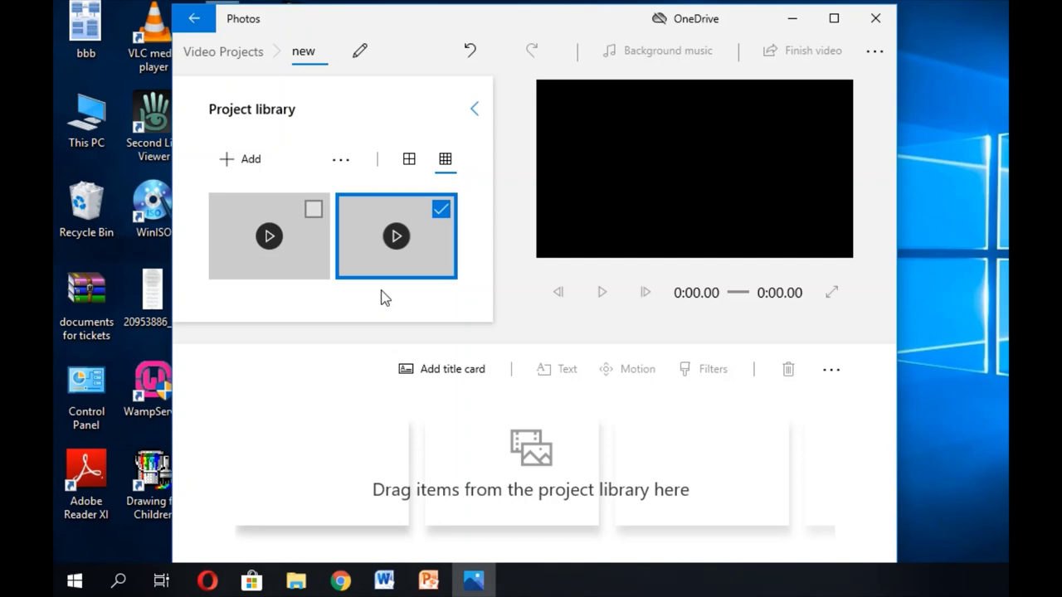
Switch to File Explorer, play the hello and bye videos from the Videos folder, and return to the Photos video project.
{"action": "mouse_move", "coordinate": [296, 581]}
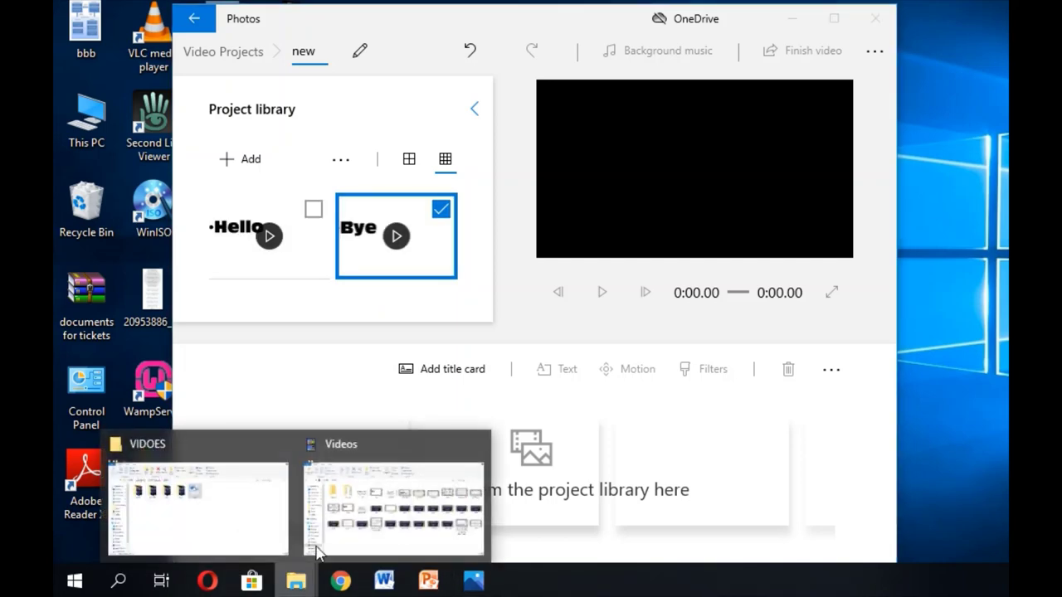
{"action": "left_click", "coordinate": [419, 517]}
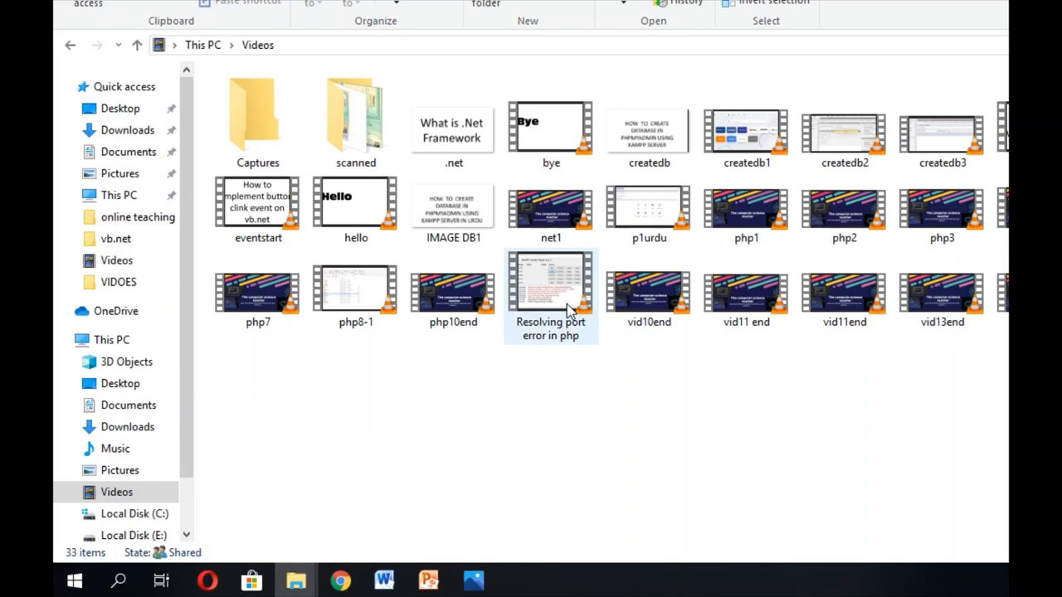
{"action": "double_click", "coordinate": [349, 201]}
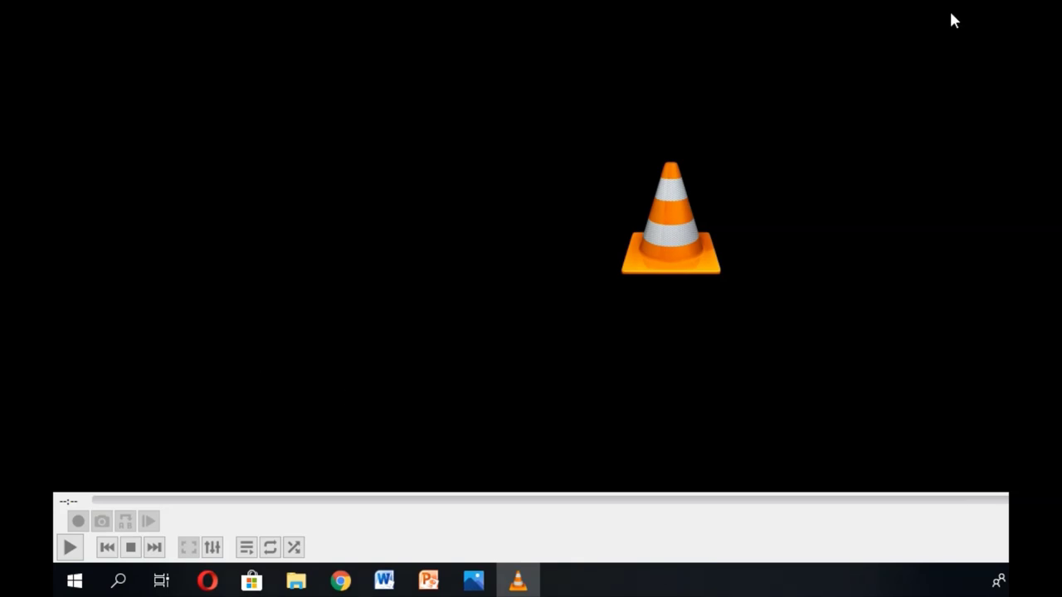
{"action": "left_click", "coordinate": [954, 3]}
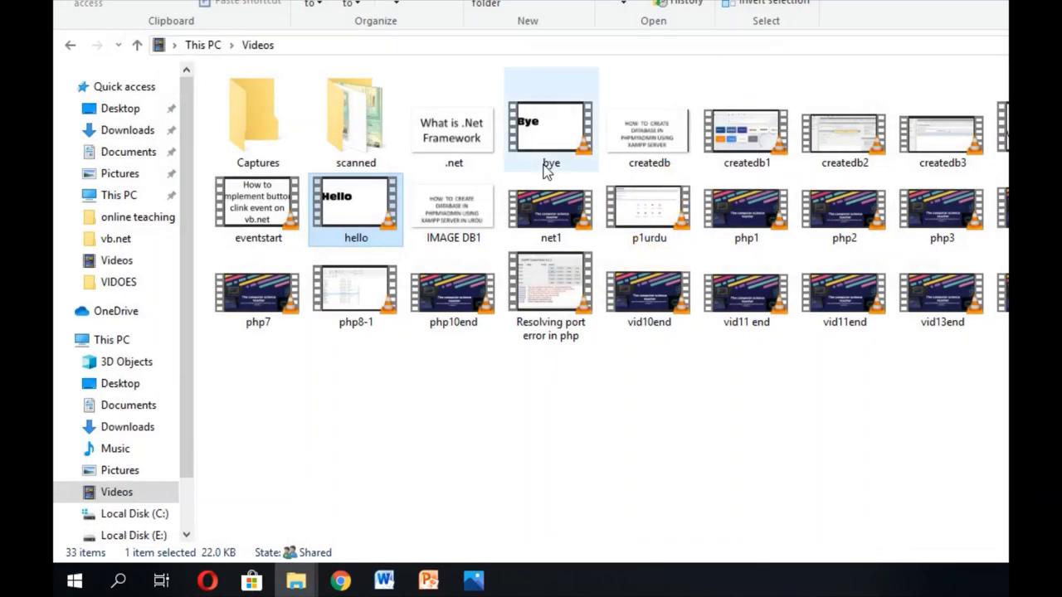
{"action": "double_click", "coordinate": [546, 129]}
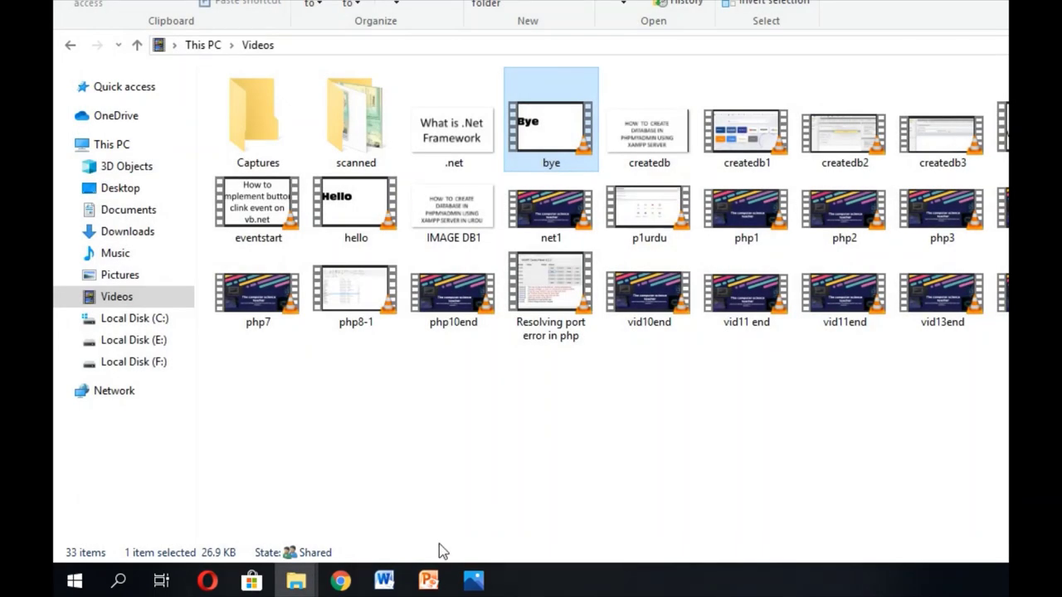
{"action": "left_click", "coordinate": [473, 581]}
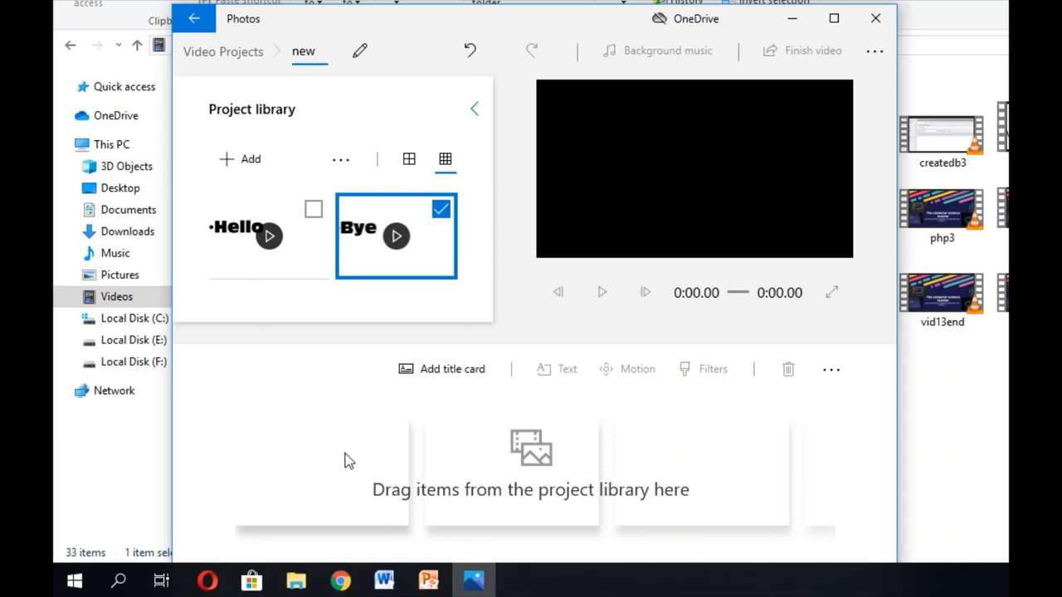
Select both the Hello and Bye clips in the project library and place them on the storyboard.
{"action": "left_click", "coordinate": [313, 210]}
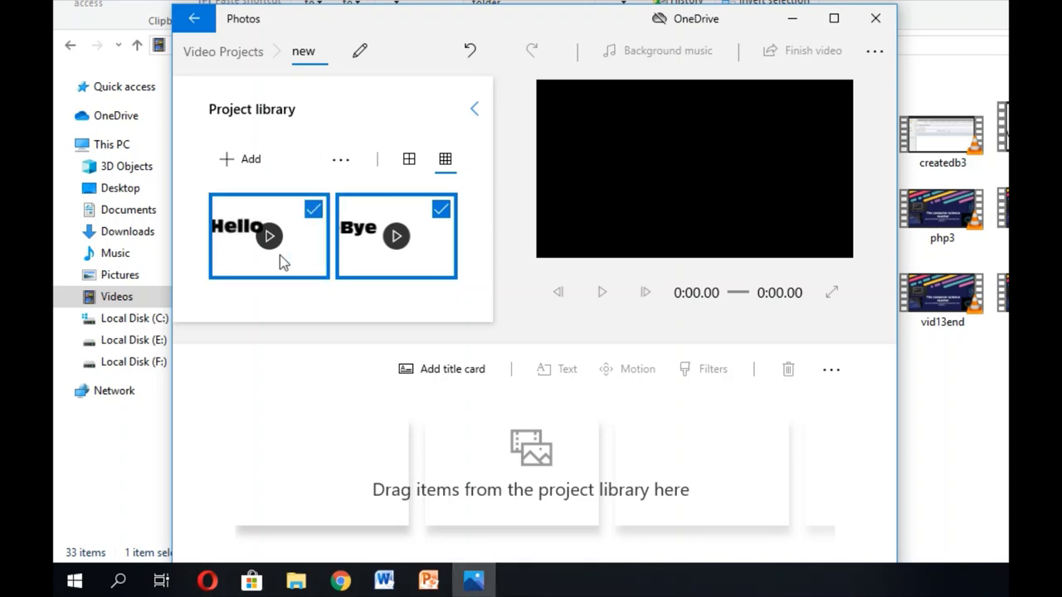
{"action": "left_click_drag", "start_coordinate": [246, 263], "coordinate": [295, 294]}
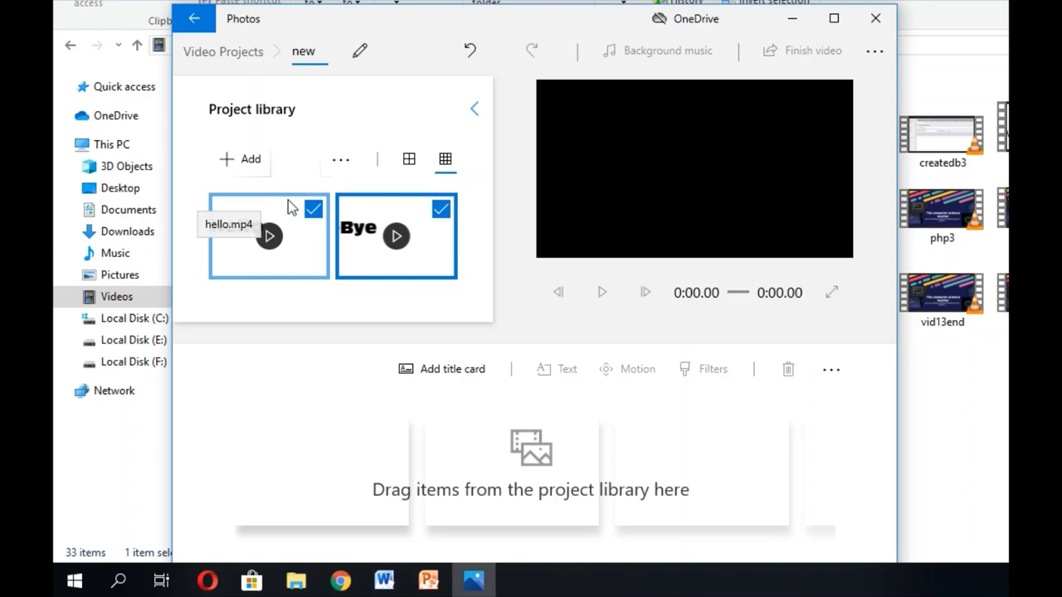
{"action": "left_click", "coordinate": [313, 210]}
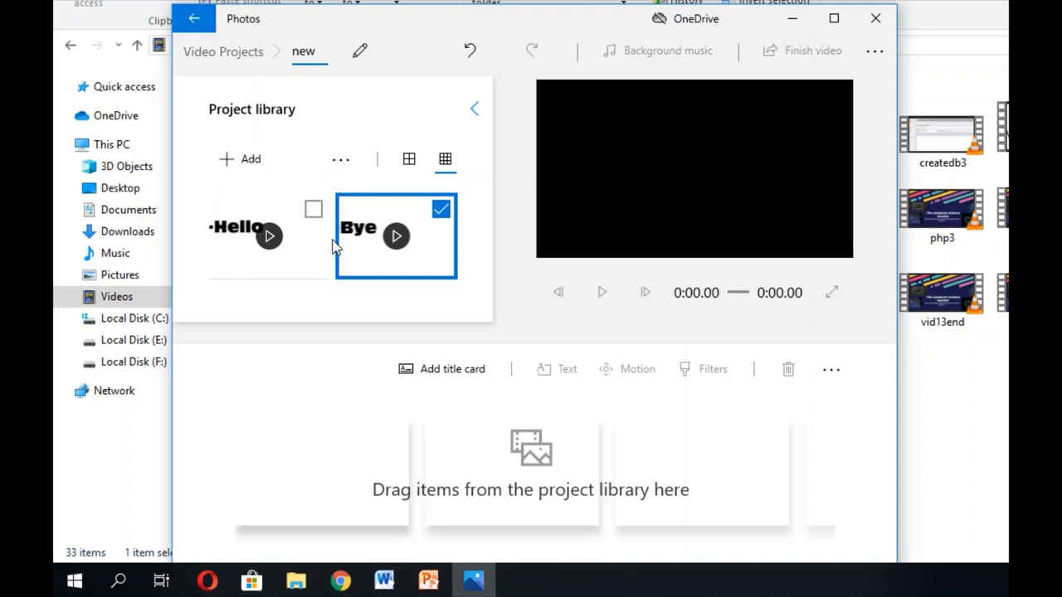
{"action": "left_click", "coordinate": [314, 210]}
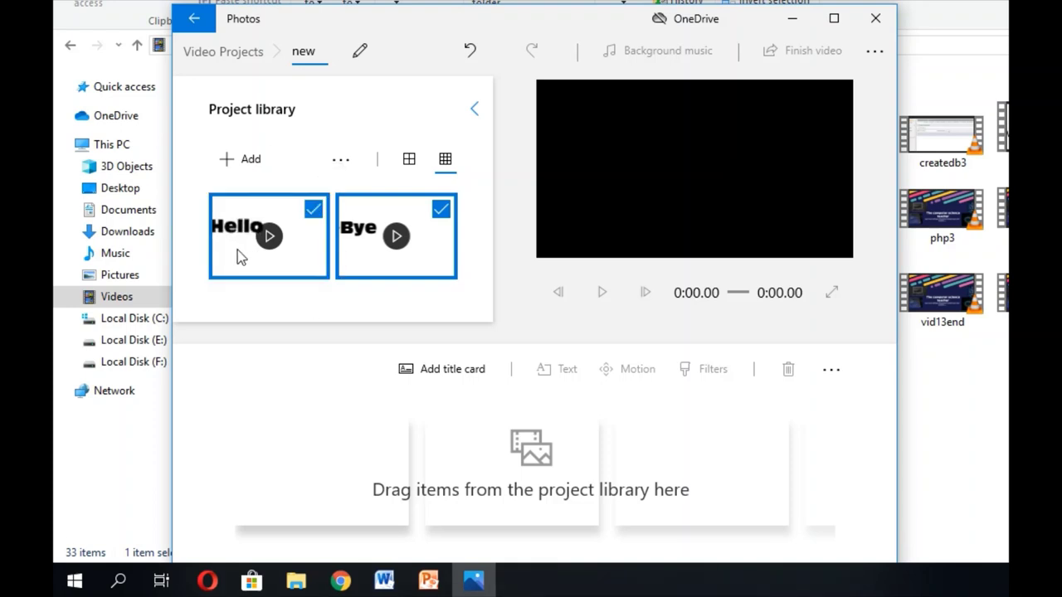
{"action": "left_click_drag", "start_coordinate": [238, 251], "coordinate": [354, 505]}
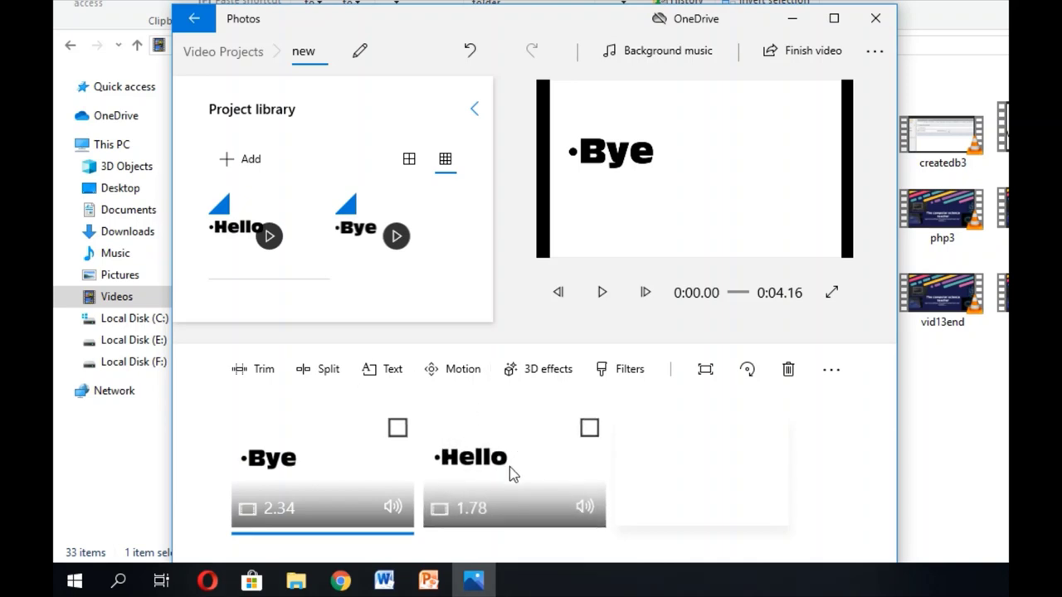
Move the Hello clip ahead of the Bye clip on the storyboard and play the combined video preview.
{"action": "left_click_drag", "start_coordinate": [511, 473], "coordinate": [321, 498]}
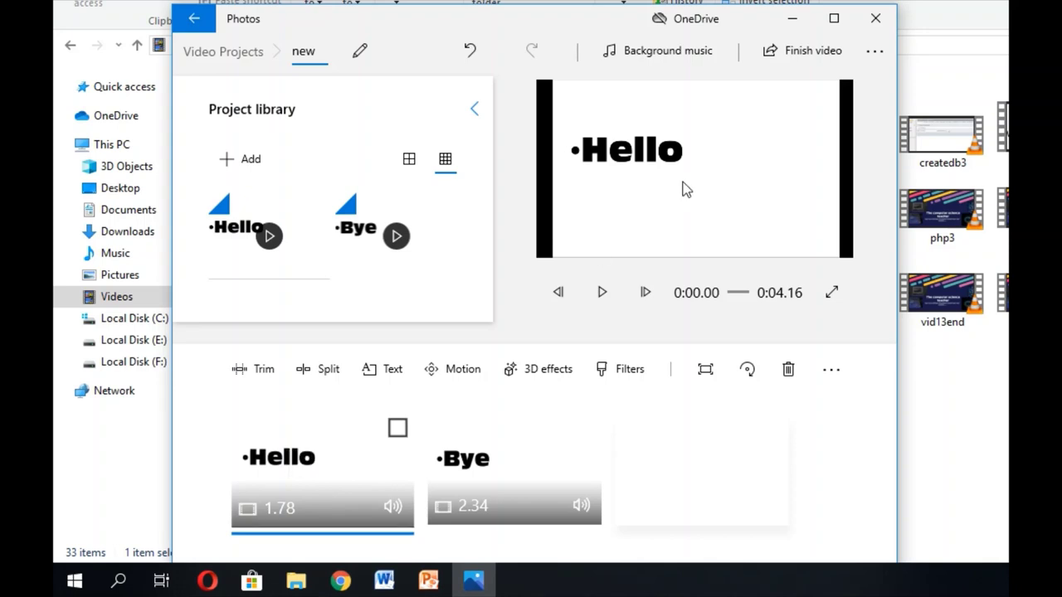
{"action": "left_click", "coordinate": [602, 292]}
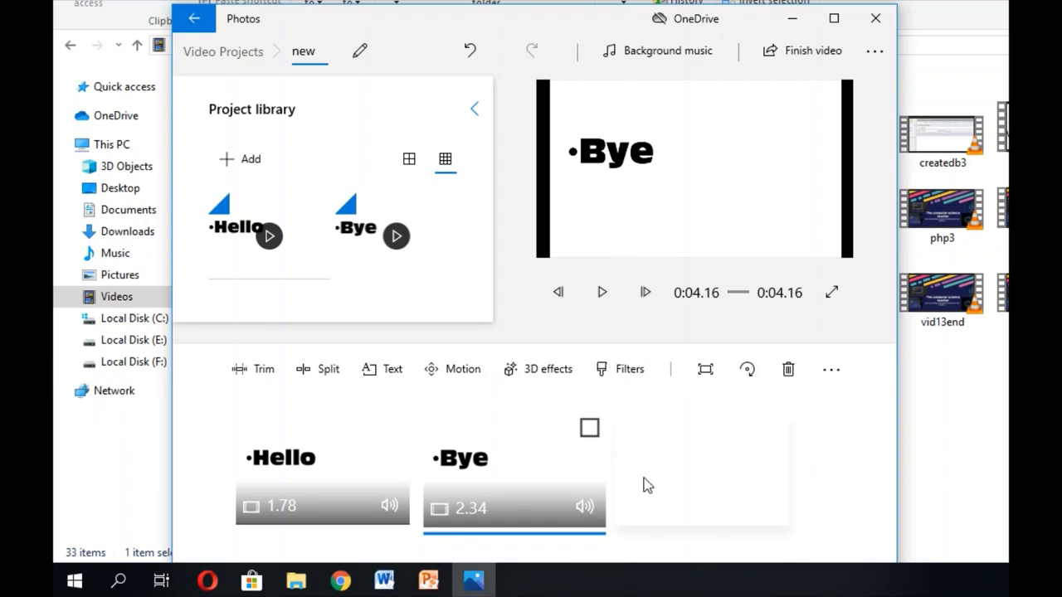
Select both the Hello and Bye clips on the storyboard and finish the video at High 1080p (recommended) quality.
{"action": "mouse_move", "coordinate": [396, 428]}
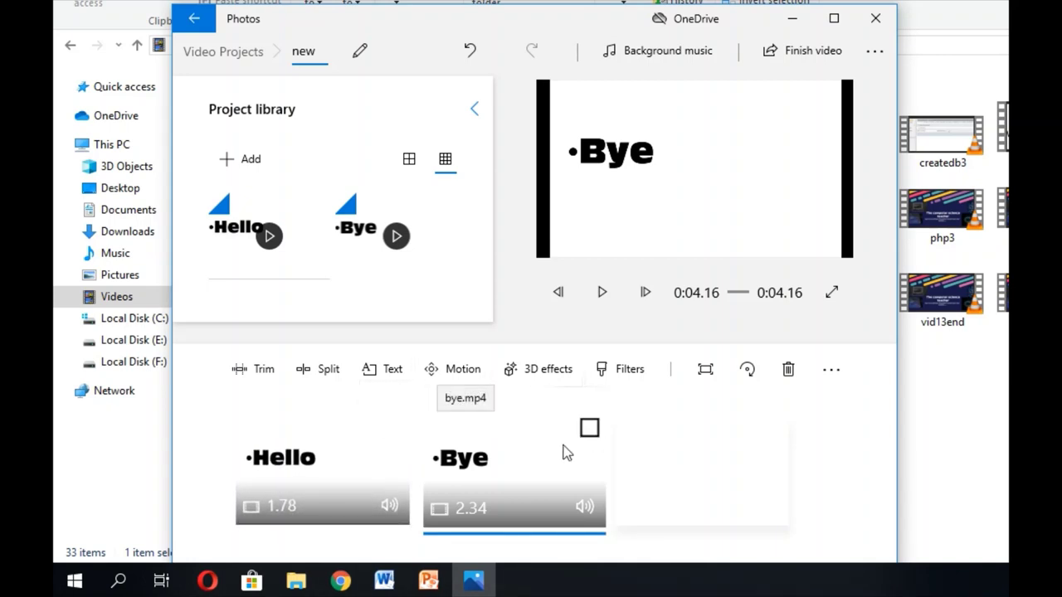
{"action": "left_click", "coordinate": [398, 429]}
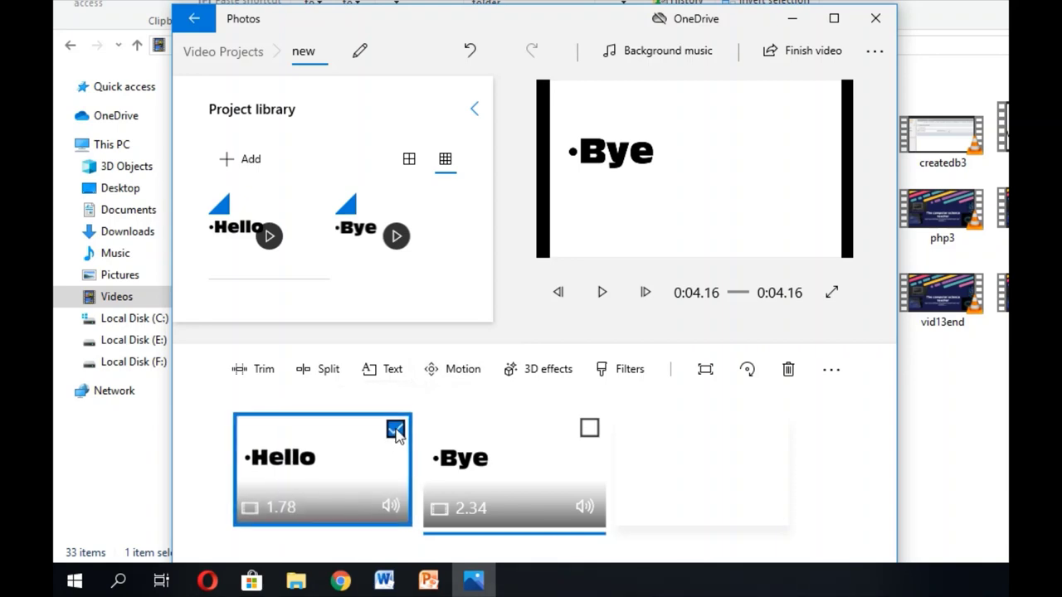
{"action": "left_click", "coordinate": [589, 428]}
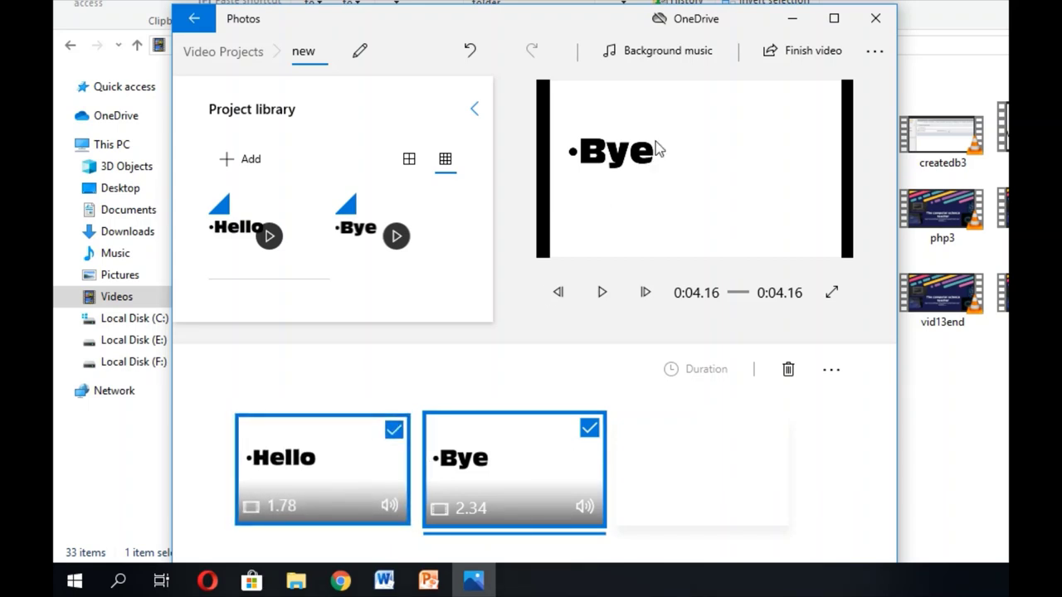
{"action": "left_click", "coordinate": [797, 62]}
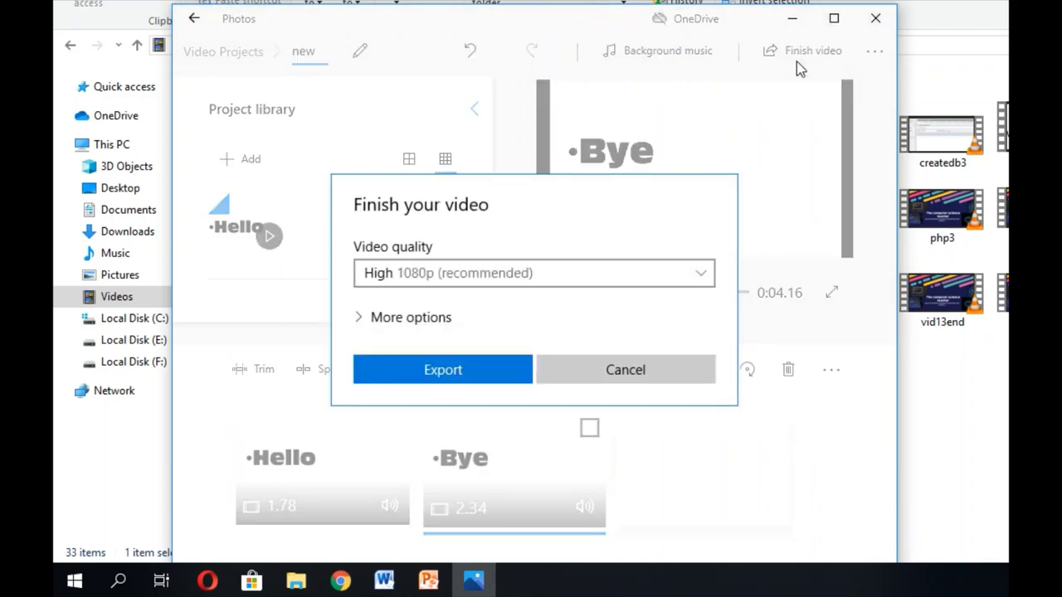
{"action": "left_click", "coordinate": [697, 278]}
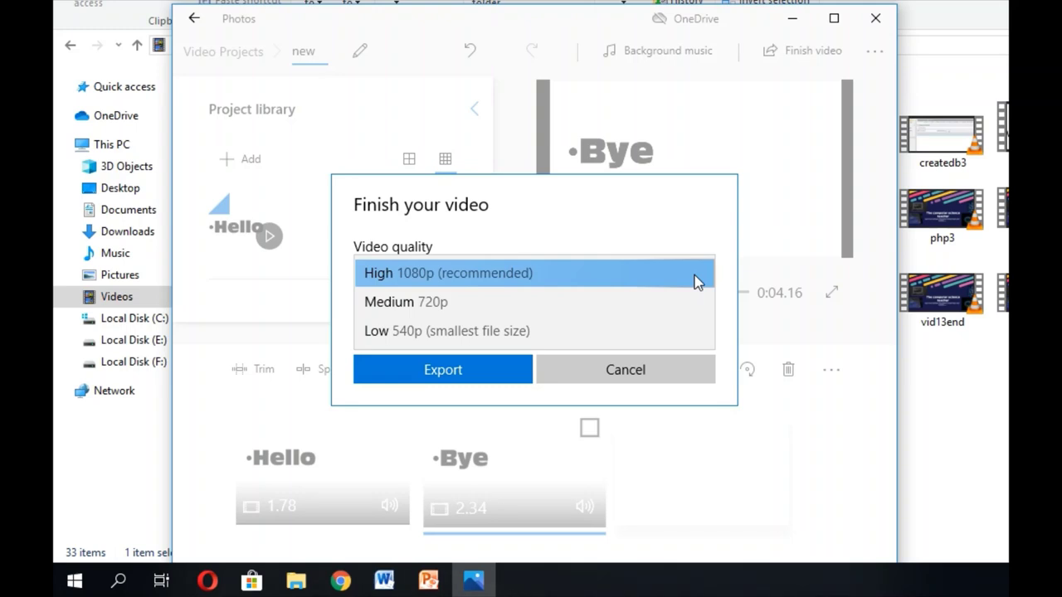
{"action": "left_click", "coordinate": [697, 279]}
{"action": "left_click", "coordinate": [445, 371]}
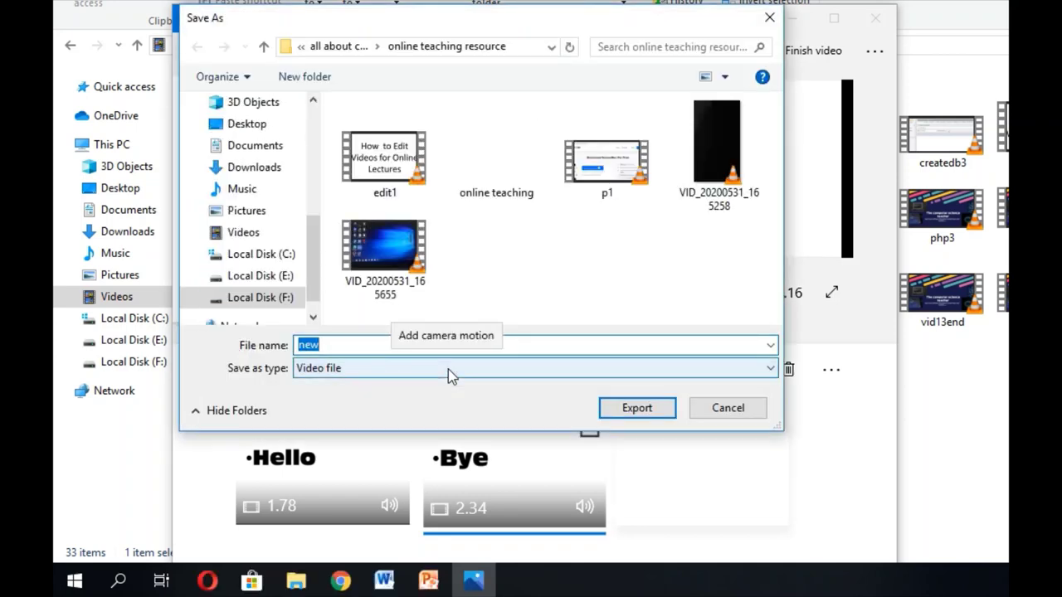
Export the video to the Videos folder with the file name new.
{"action": "left_click", "coordinate": [243, 234]}
{"action": "left_click", "coordinate": [332, 346]}
{"action": "double_click", "coordinate": [331, 346]}
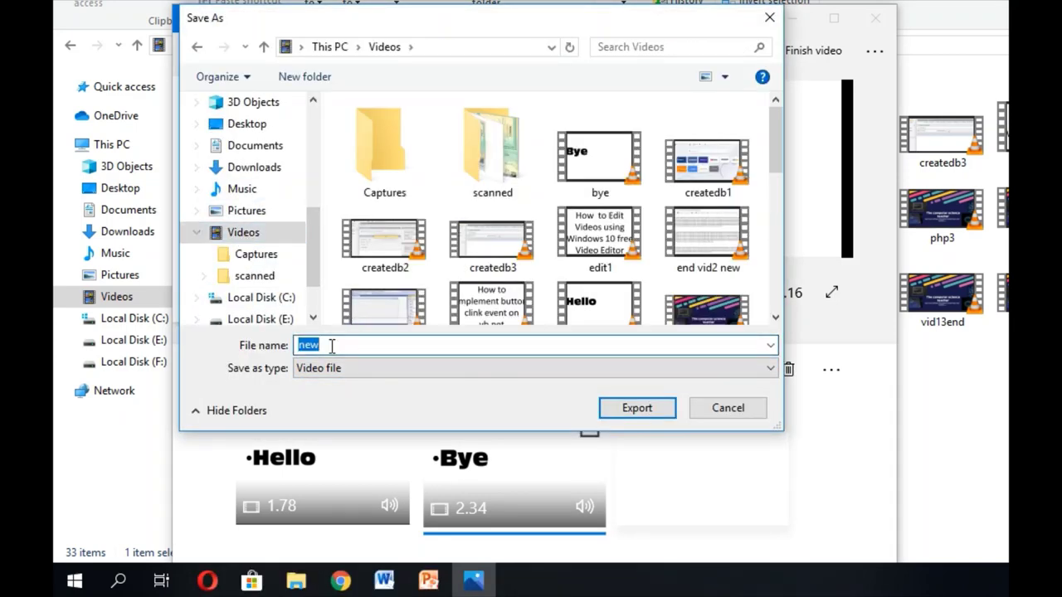
{"action": "left_click", "coordinate": [639, 412]}
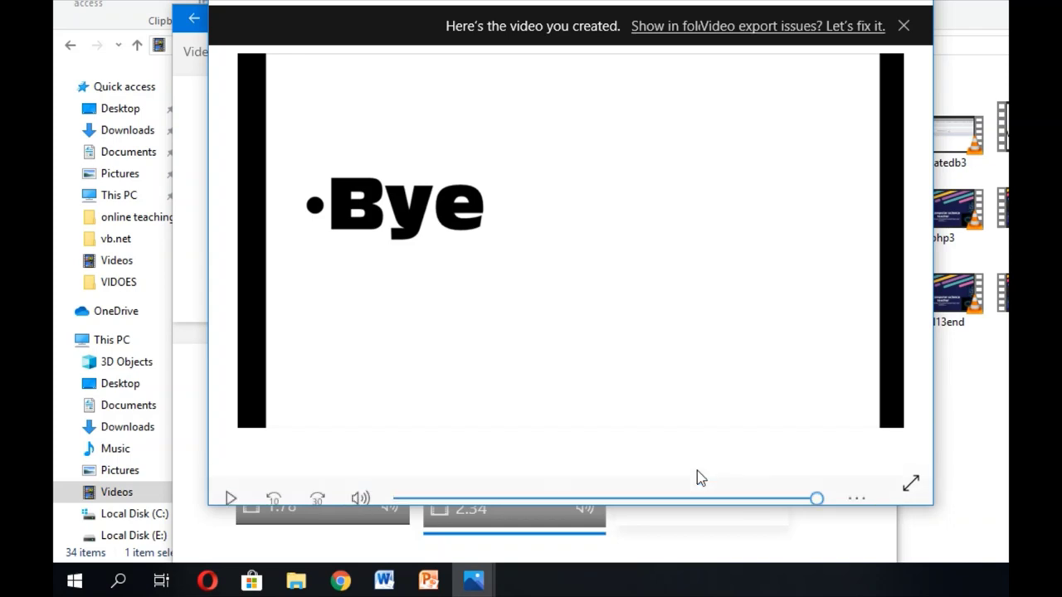
Close the exported video's playback window and select both the Hello and Bye clips on the storyboard.
{"action": "left_click", "coordinate": [904, 26]}
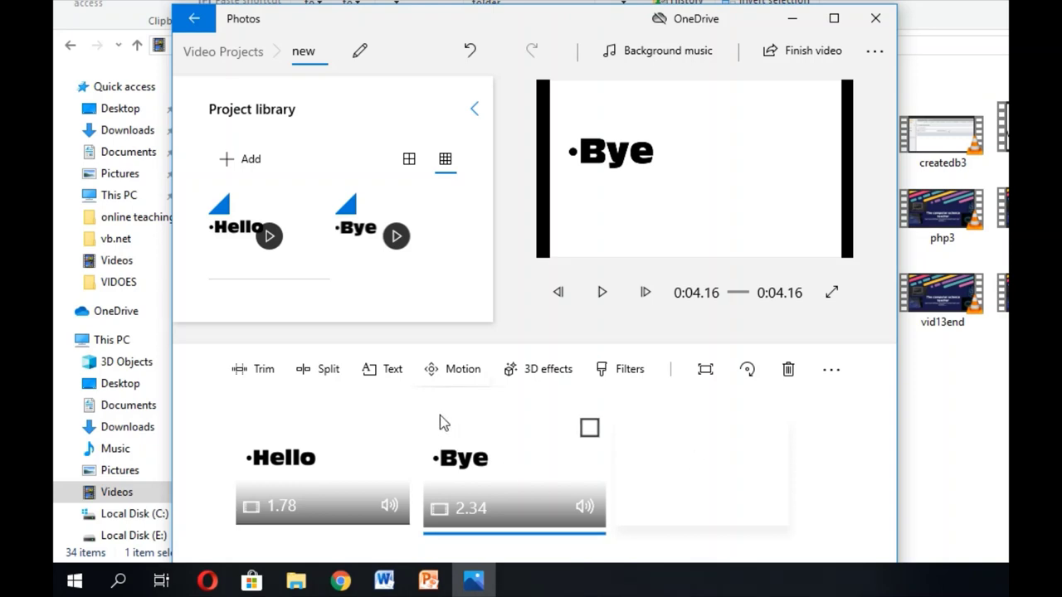
{"action": "left_click", "coordinate": [395, 430]}
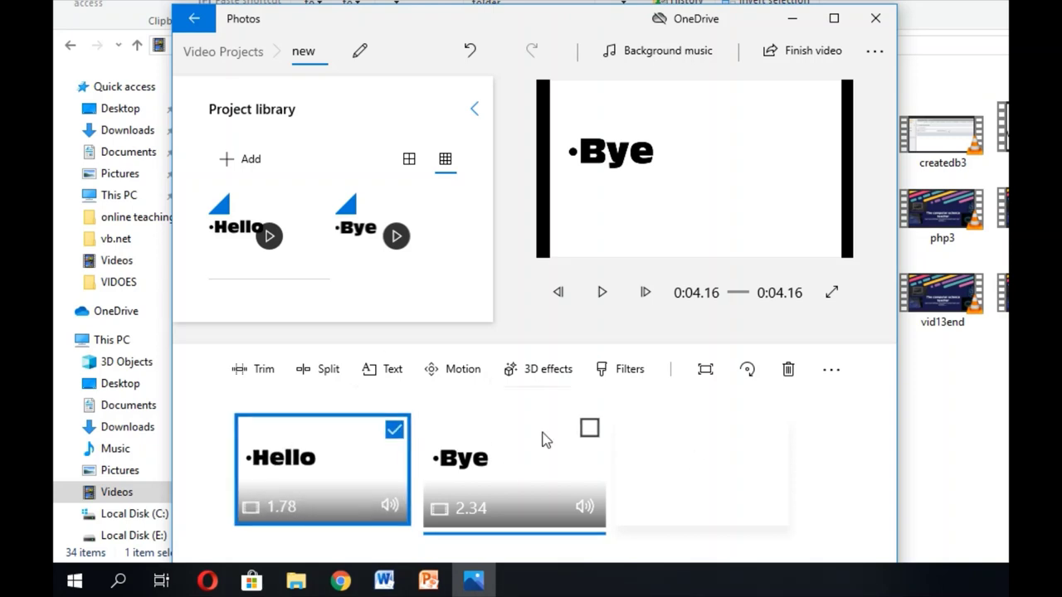
{"action": "left_click", "coordinate": [588, 429]}
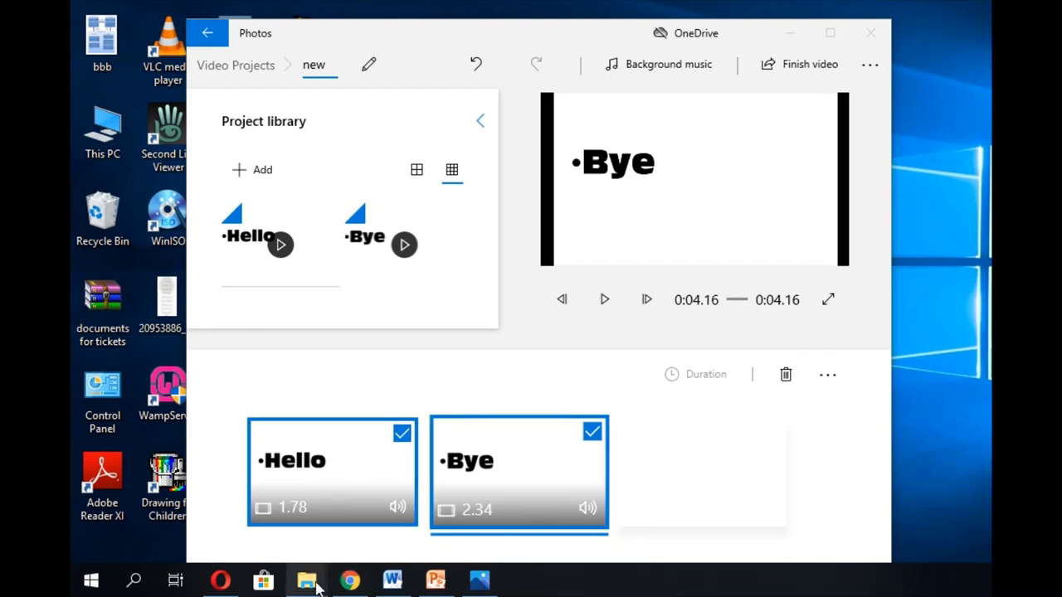
Switch to File Explorer, play the exported new video from the Videos folder, and return to the Photos video project.
{"action": "mouse_move", "coordinate": [317, 586]}
{"action": "left_click", "coordinate": [390, 500]}
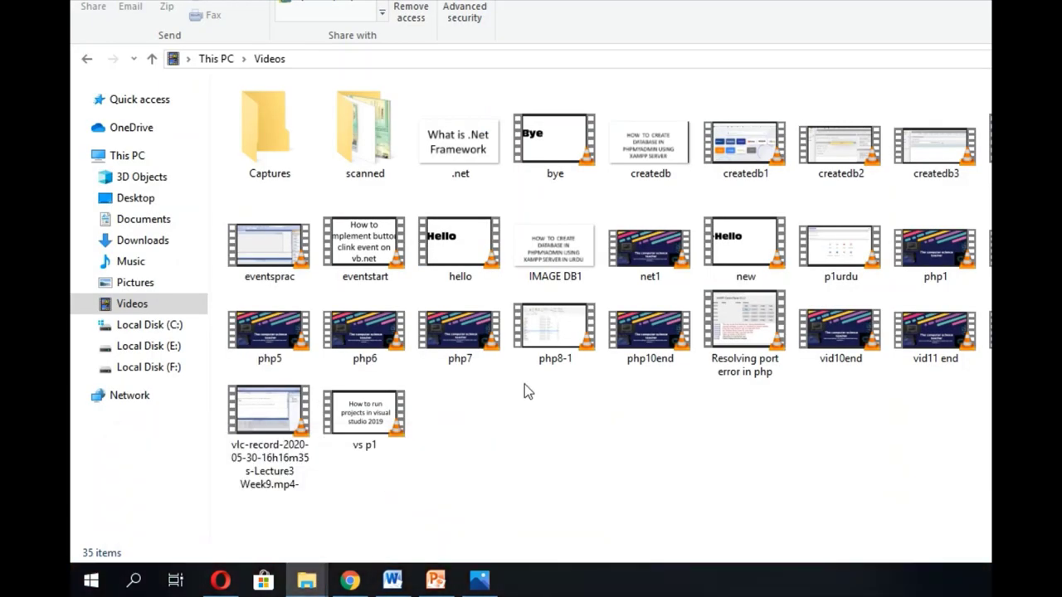
{"action": "left_click", "coordinate": [452, 265]}
{"action": "key", "text": "Right"}
{"action": "key", "text": "Right"}
{"action": "key", "text": "Right"}
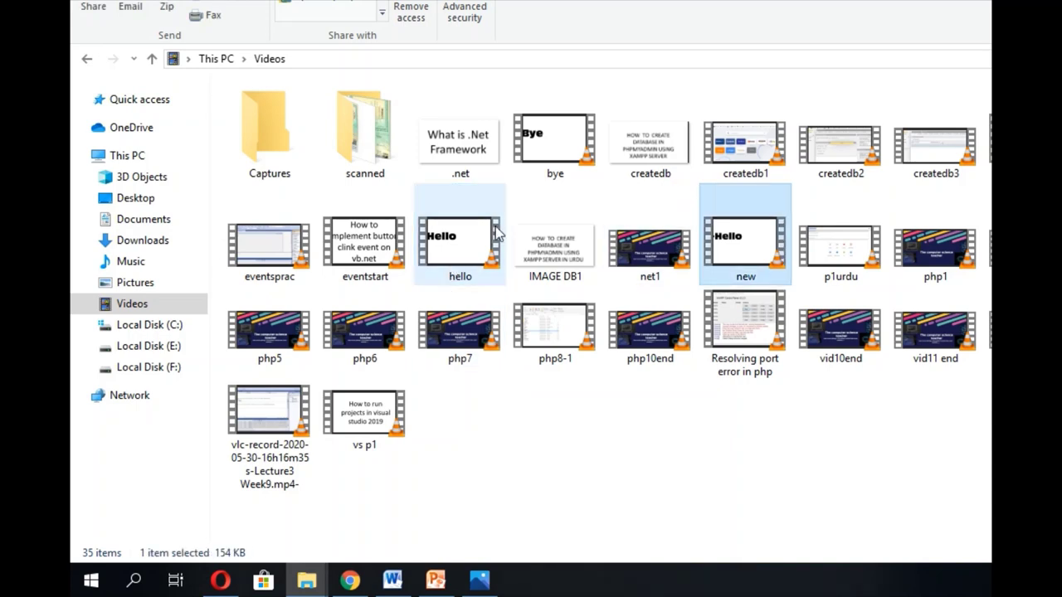
{"action": "double_click", "coordinate": [749, 244]}
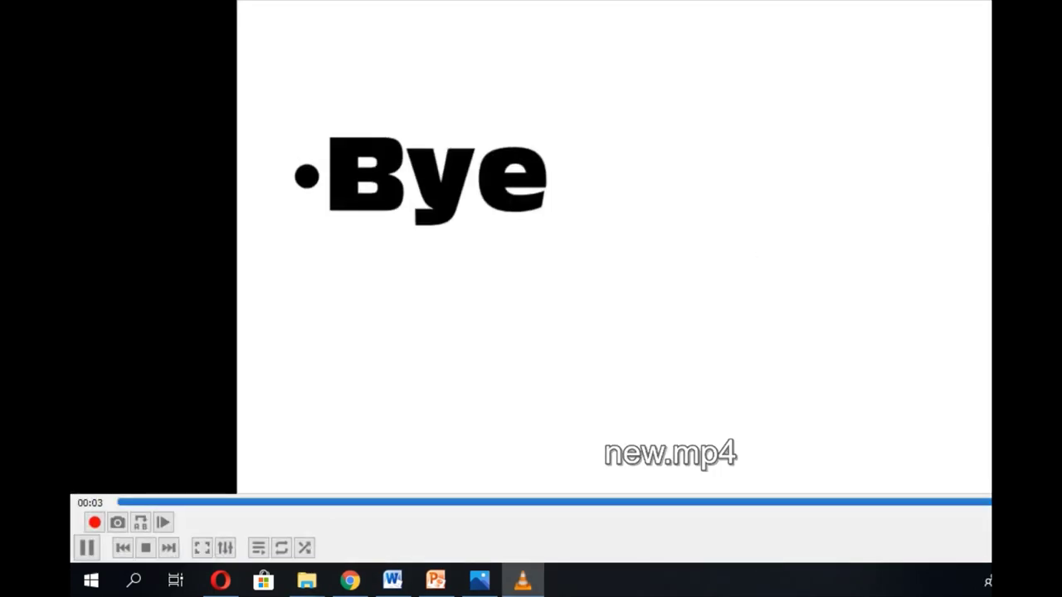
{"action": "key", "text": "ctrl+q"}
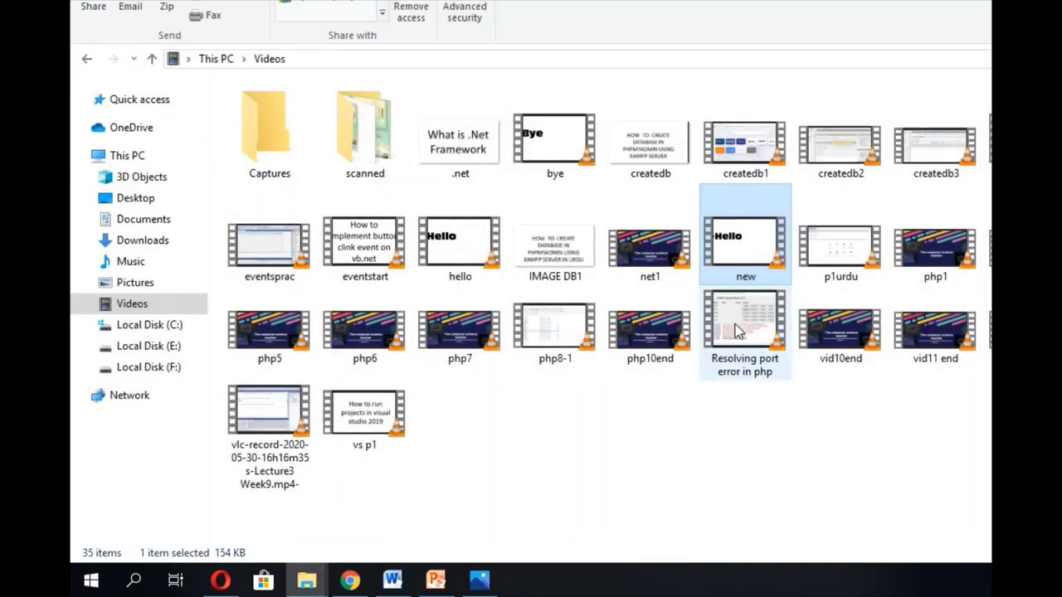
{"action": "key", "text": "alt+Tab"}
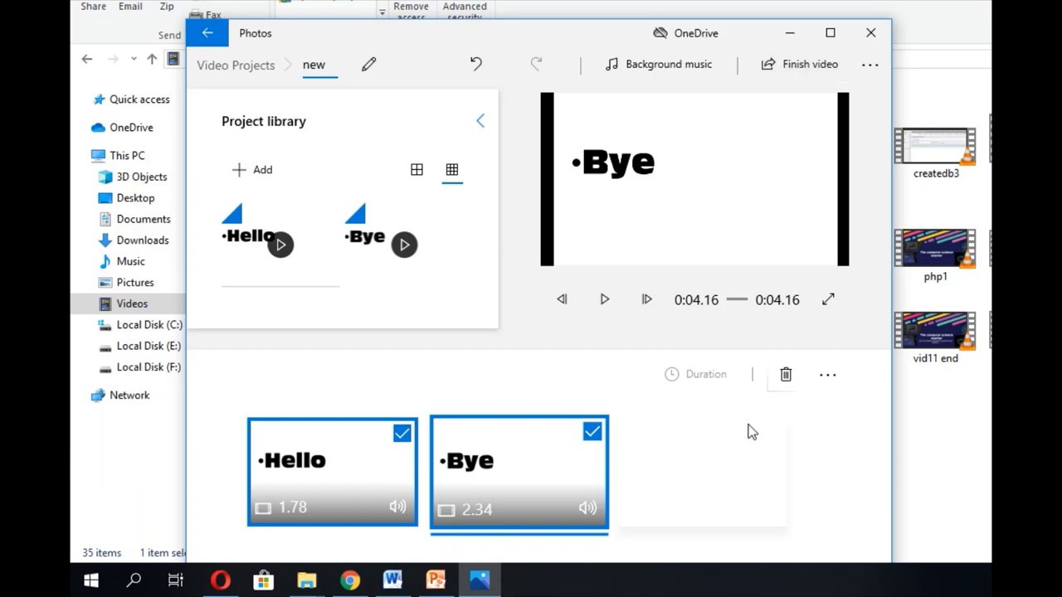
Deselect the Bye and Hello clips on the storyboard and move the Photos window slightly higher on the desktop.
{"action": "left_click", "coordinate": [593, 432]}
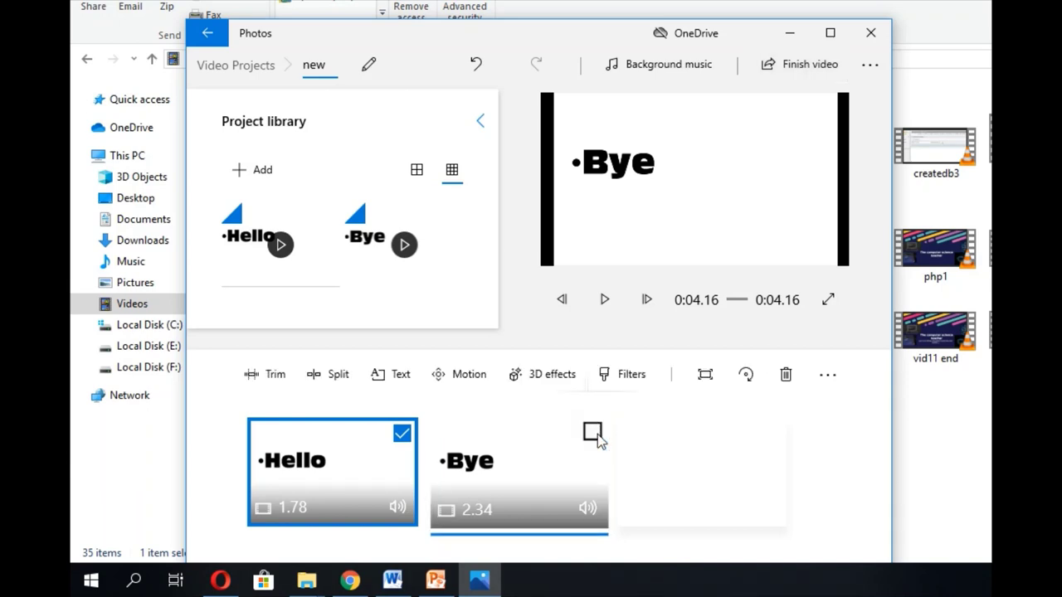
{"action": "left_click", "coordinate": [402, 434]}
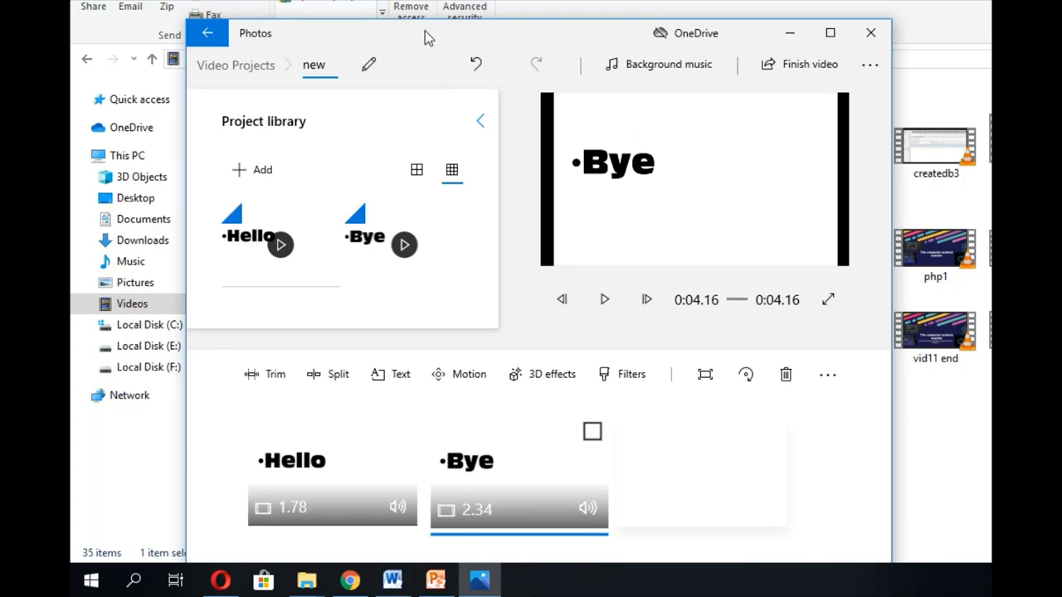
{"action": "mouse_move", "coordinate": [425, 31]}
{"action": "left_mouse_down"}
{"action": "mouse_move", "coordinate": [529, 13]}
{"action": "mouse_move", "coordinate": [429, 18]}
{"action": "left_mouse_up"}
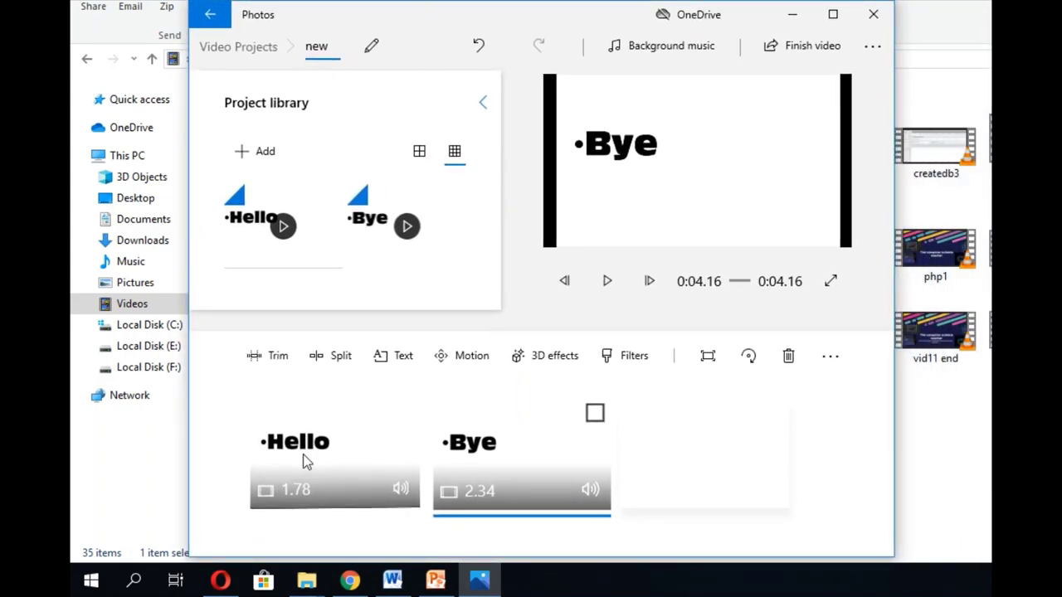
Open the Hello clip in Trim and play and scrub through it.
{"action": "left_click", "coordinate": [350, 424]}
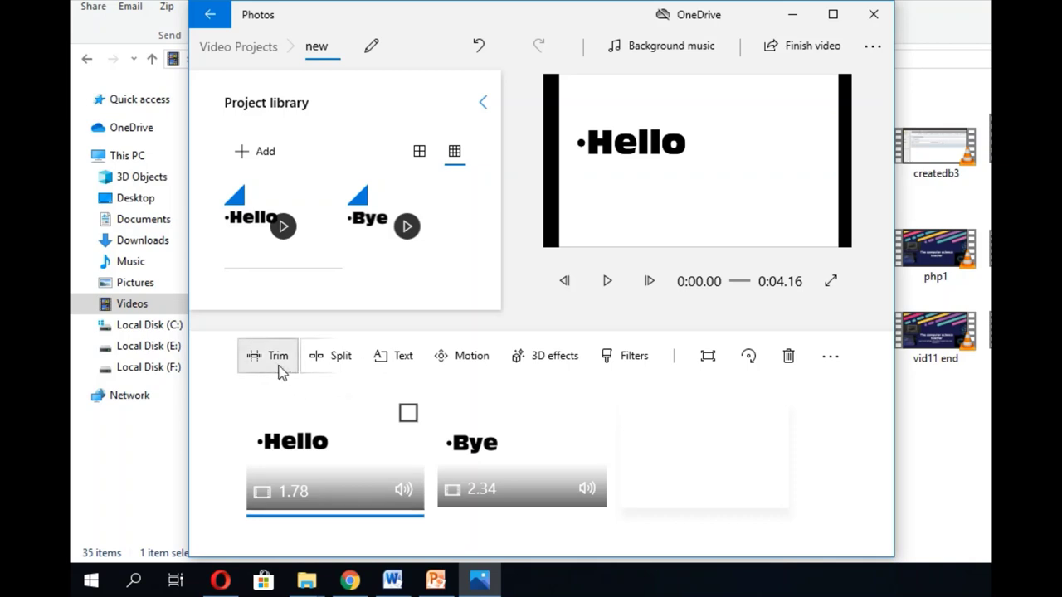
{"action": "left_click", "coordinate": [279, 366]}
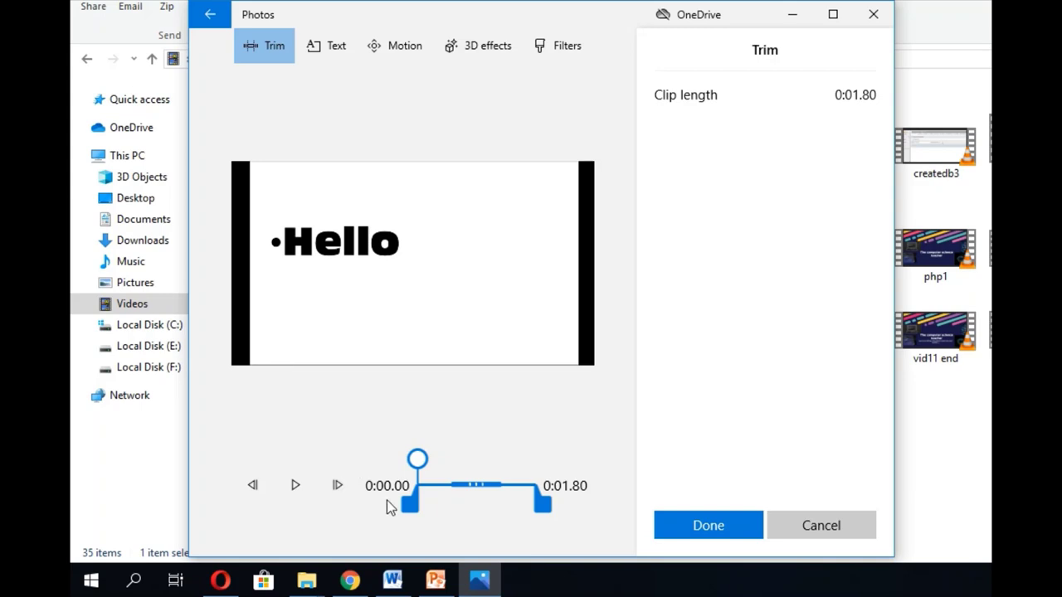
{"action": "left_click_drag", "start_coordinate": [413, 505], "coordinate": [437, 512]}
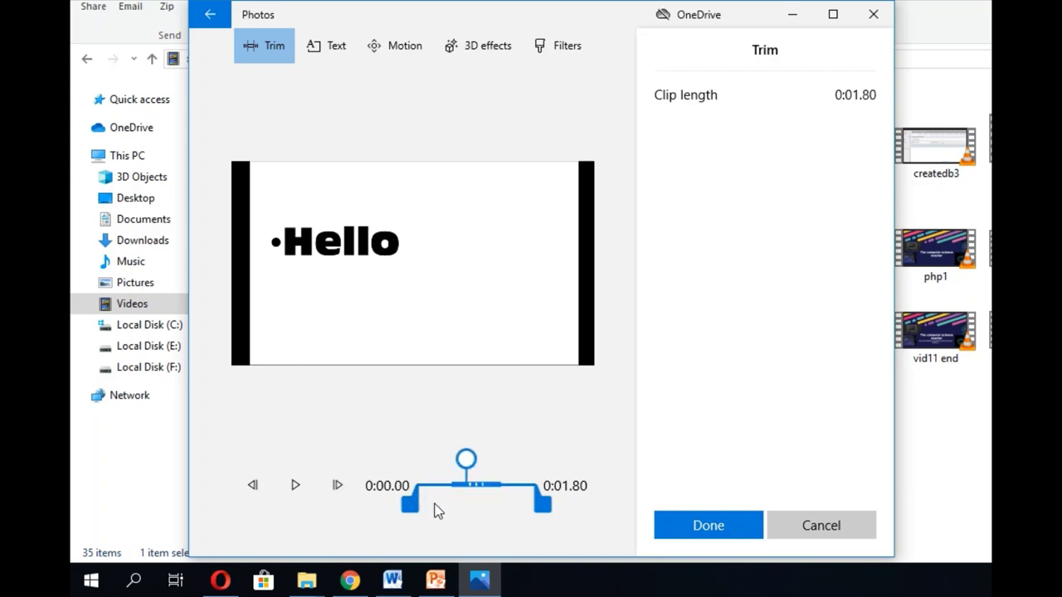
{"action": "left_click_drag", "start_coordinate": [466, 459], "coordinate": [417, 459]}
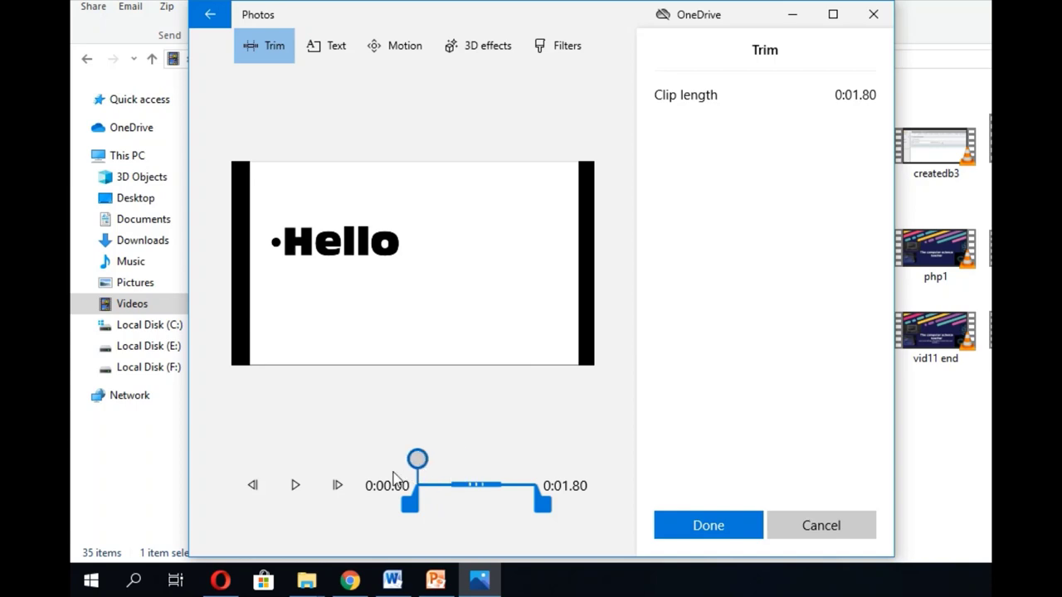
{"action": "left_click", "coordinate": [295, 487]}
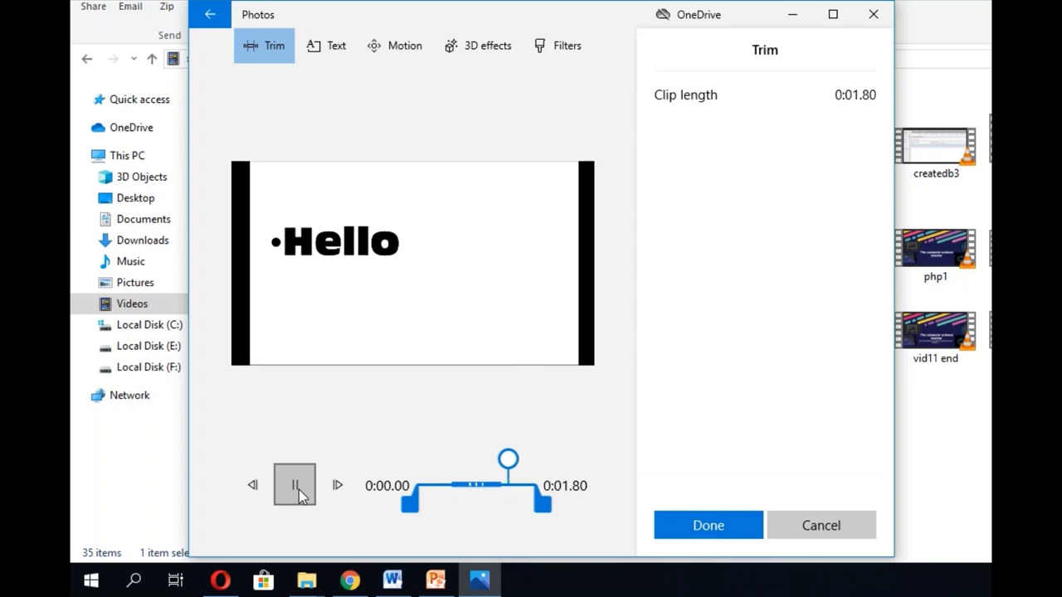
{"action": "left_click_drag", "start_coordinate": [534, 463], "coordinate": [475, 481]}
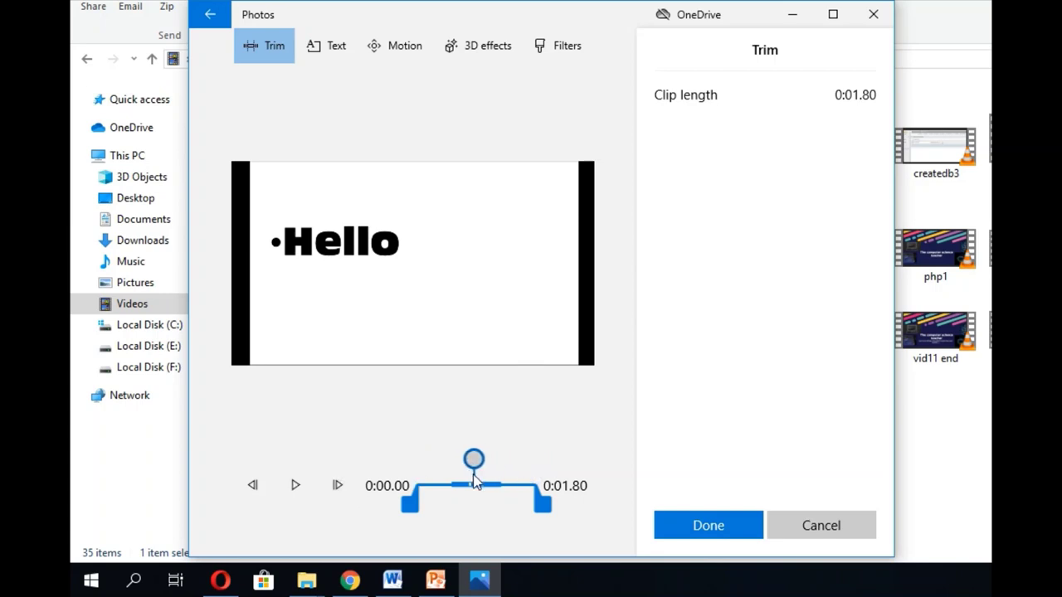
Try trimming the Hello clip's start to 0:00.76, play the remaining part, and reset the start to 0:00.00.
{"action": "left_click_drag", "start_coordinate": [411, 514], "coordinate": [456, 515]}
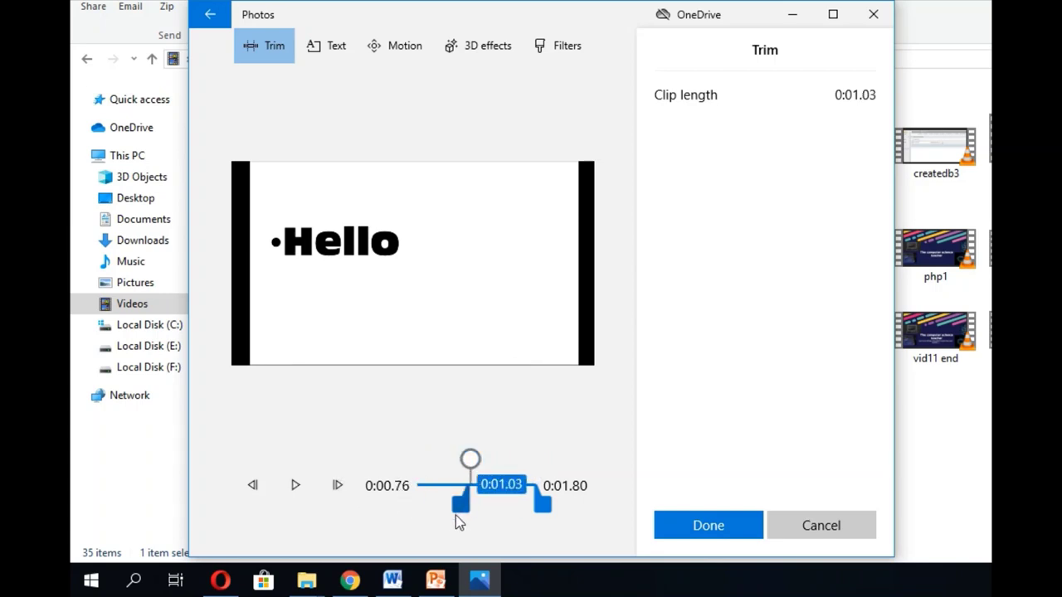
{"action": "left_click", "coordinate": [296, 485]}
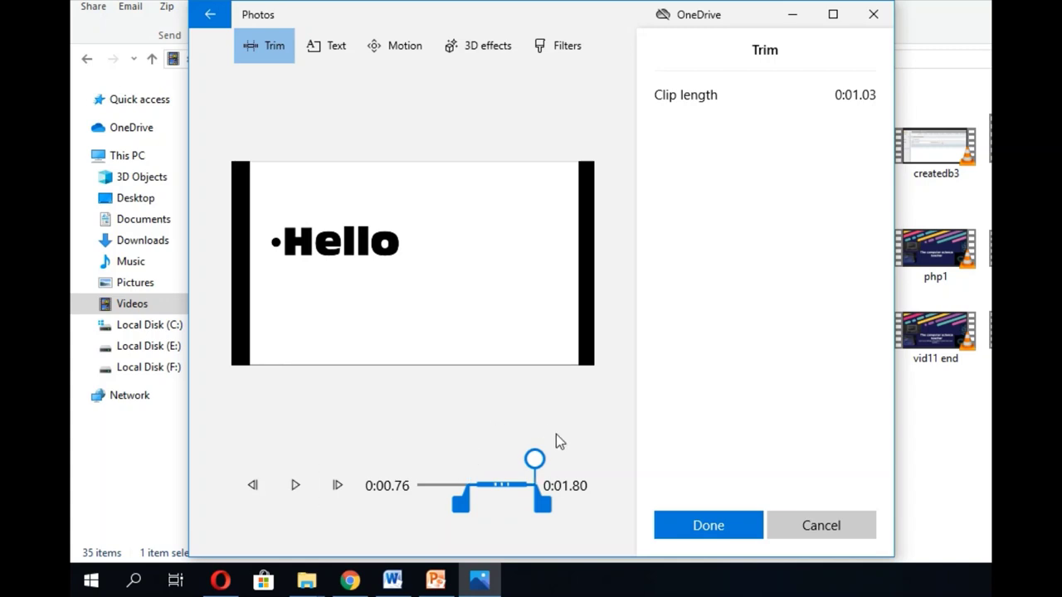
{"action": "left_click_drag", "start_coordinate": [535, 460], "coordinate": [448, 472]}
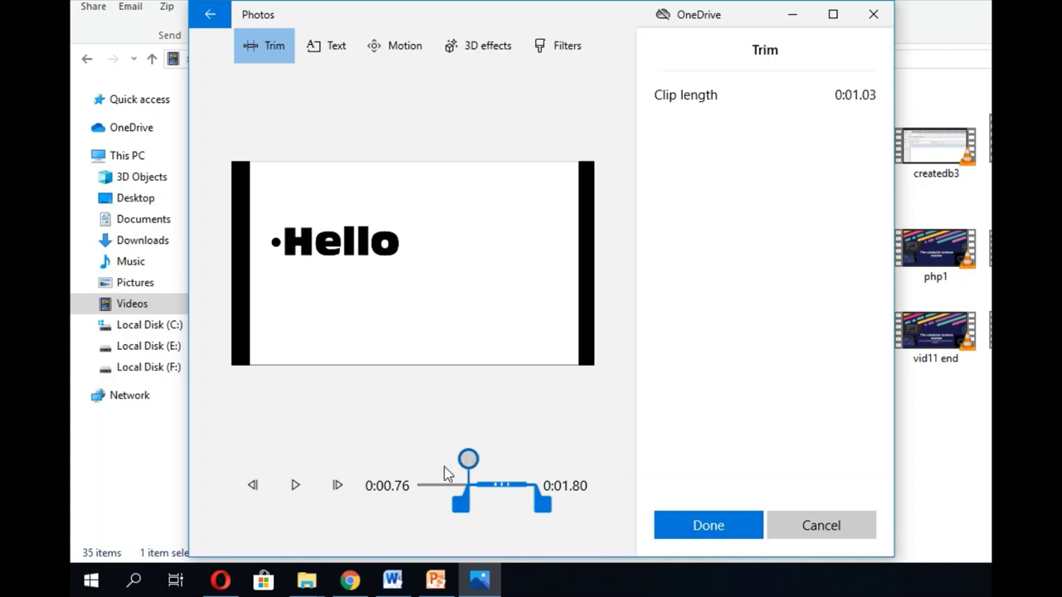
{"action": "left_click", "coordinate": [314, 488]}
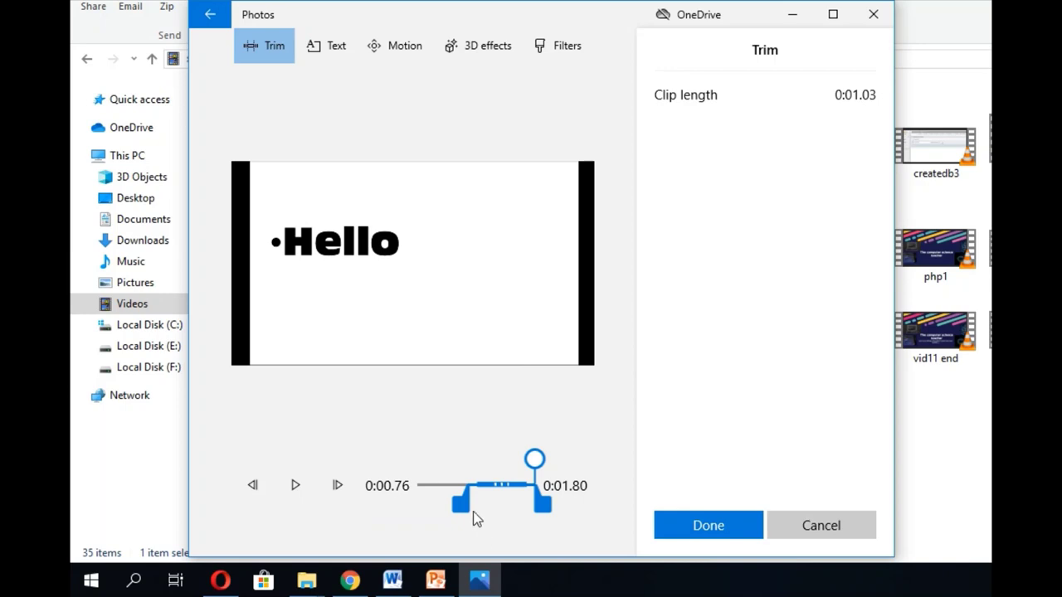
{"action": "left_click_drag", "start_coordinate": [464, 511], "coordinate": [398, 514]}
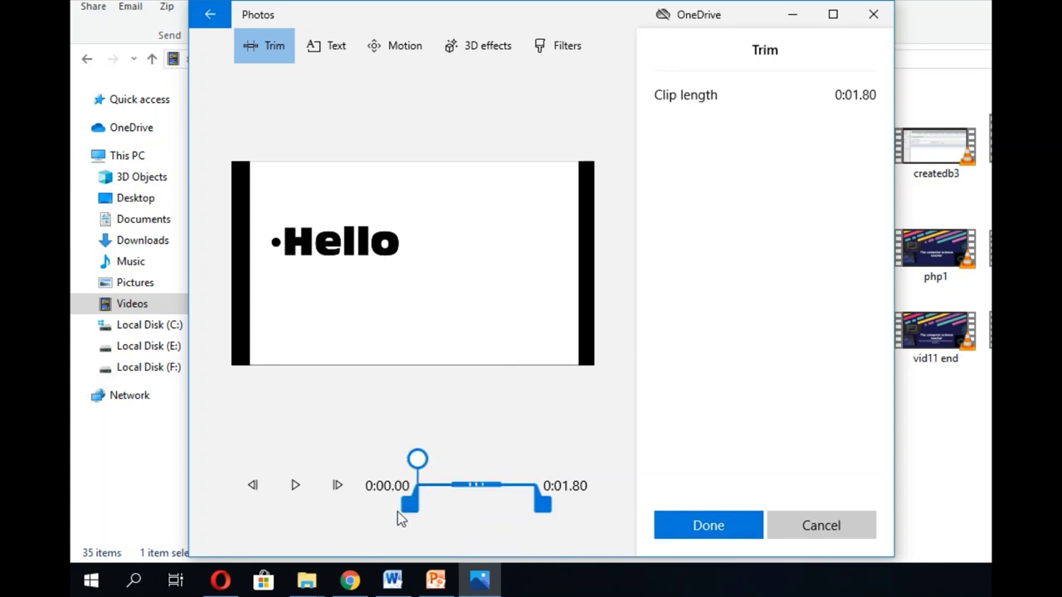
{"action": "left_click", "coordinate": [312, 492]}
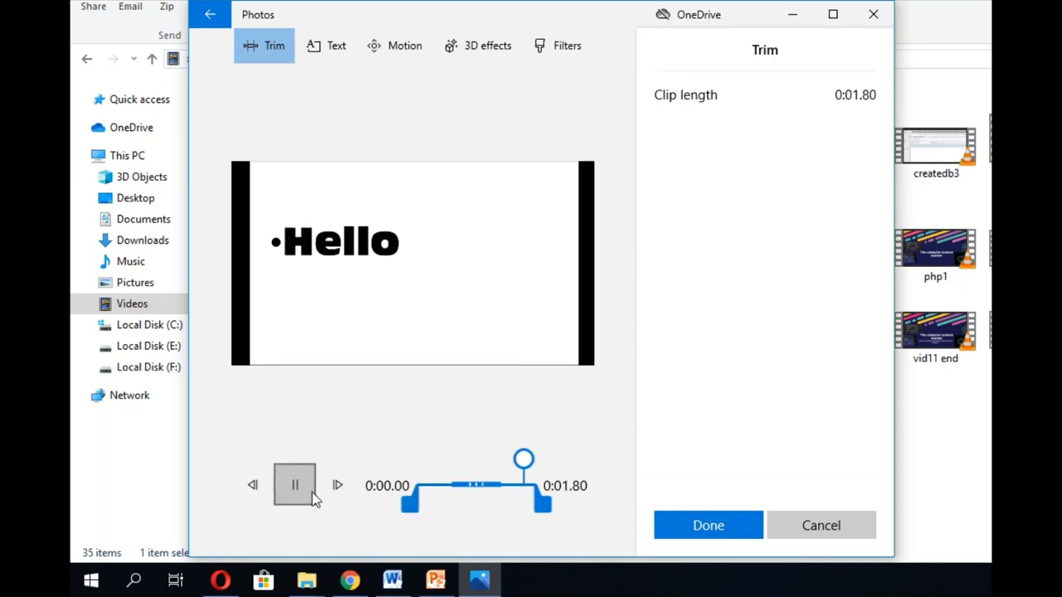
Trim the Hello clip's start to 0:00.90, apply the trim, and play the combined video preview.
{"action": "left_click_drag", "start_coordinate": [410, 504], "coordinate": [473, 518]}
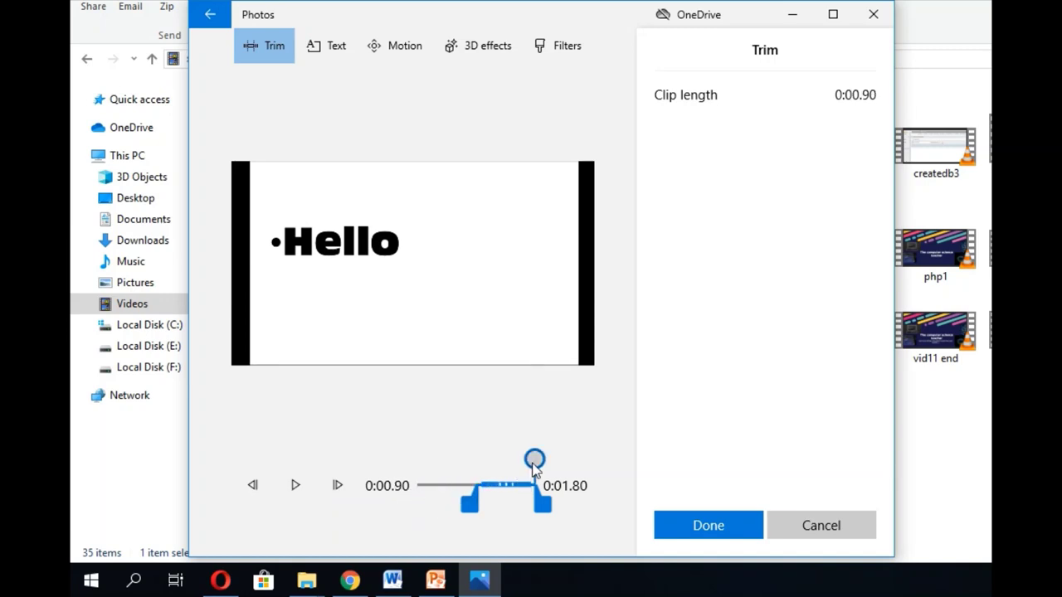
{"action": "left_click_drag", "start_coordinate": [535, 459], "coordinate": [455, 472]}
{"action": "left_click", "coordinate": [304, 486]}
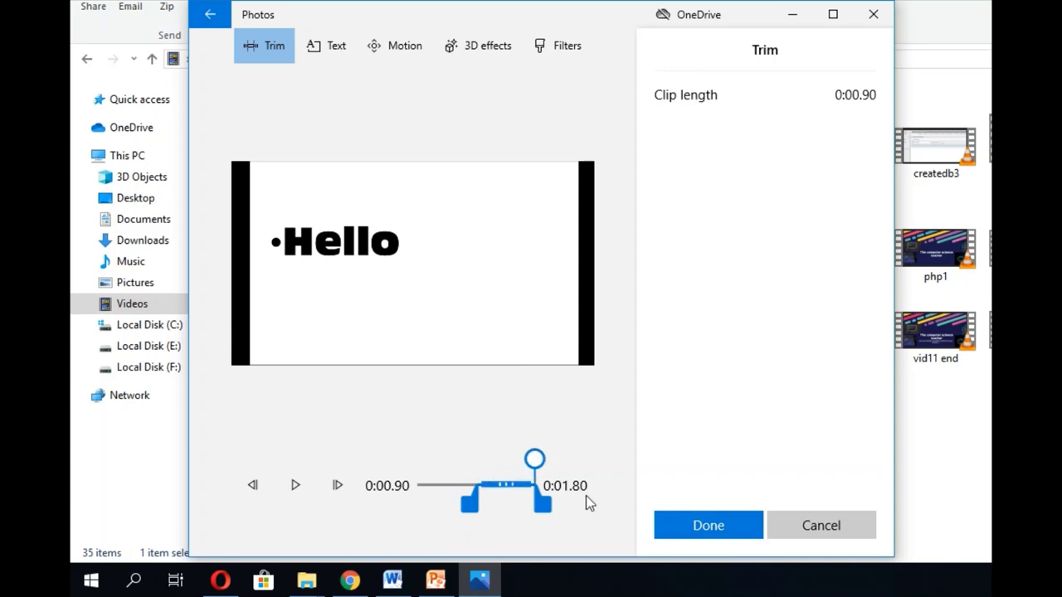
{"action": "left_click", "coordinate": [699, 527]}
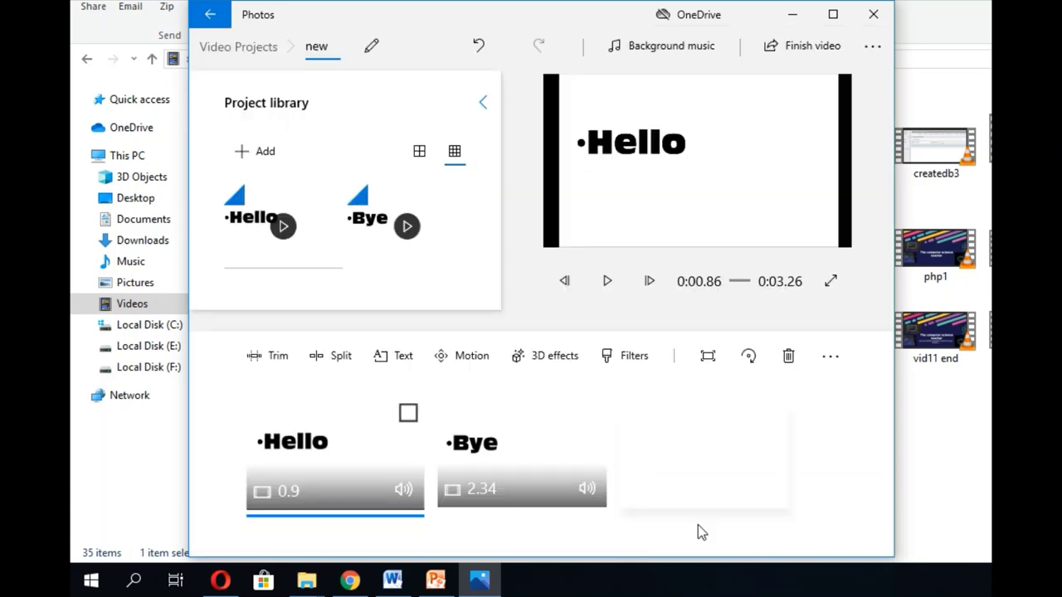
{"action": "left_click", "coordinate": [607, 282]}
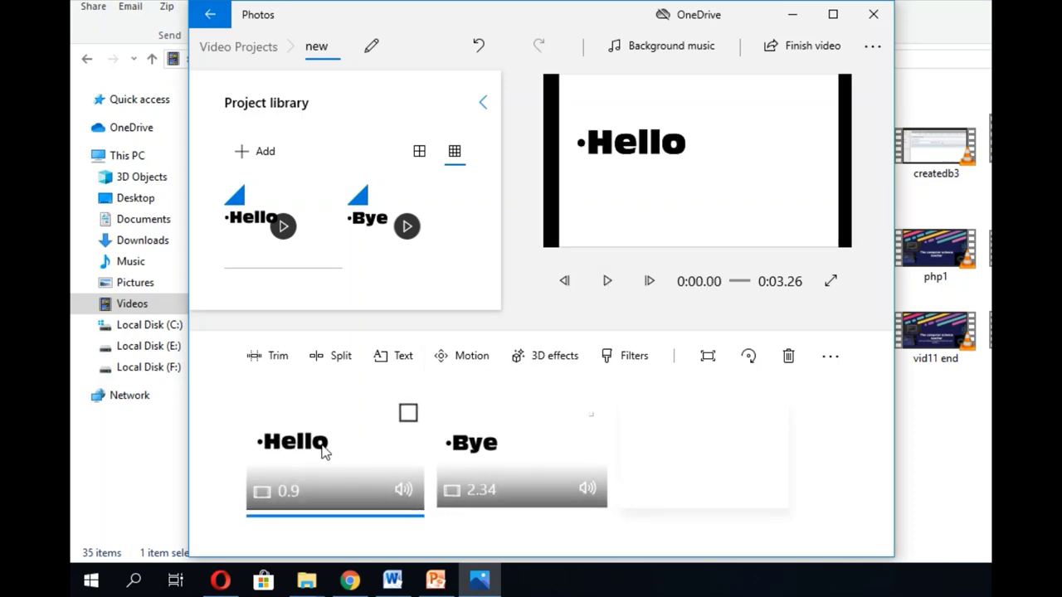
Play the combined video preview and open the Text options for the Bye clip, then leave the editor.
{"action": "left_click", "coordinate": [605, 283]}
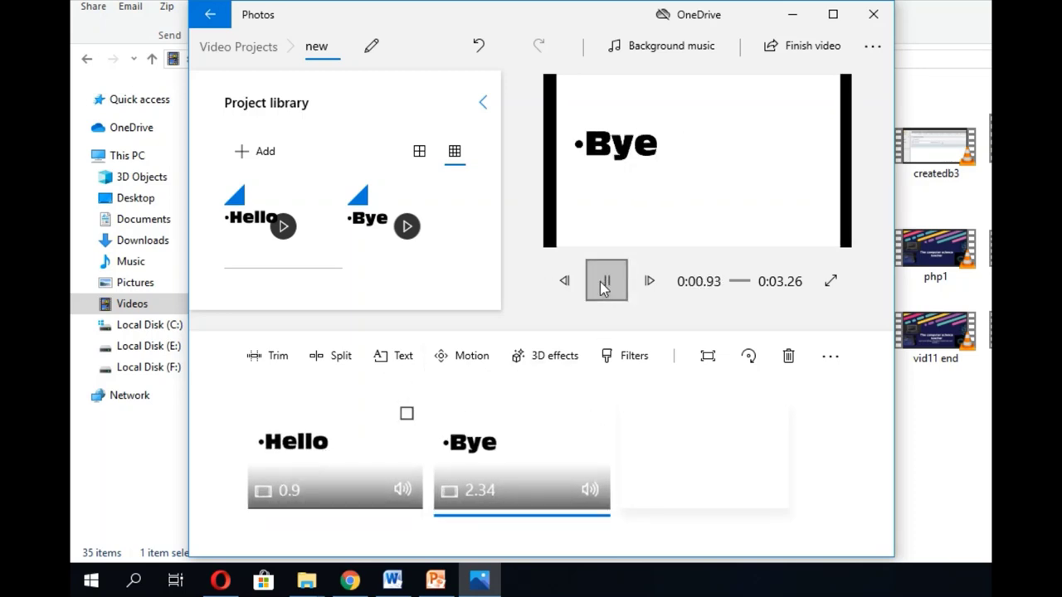
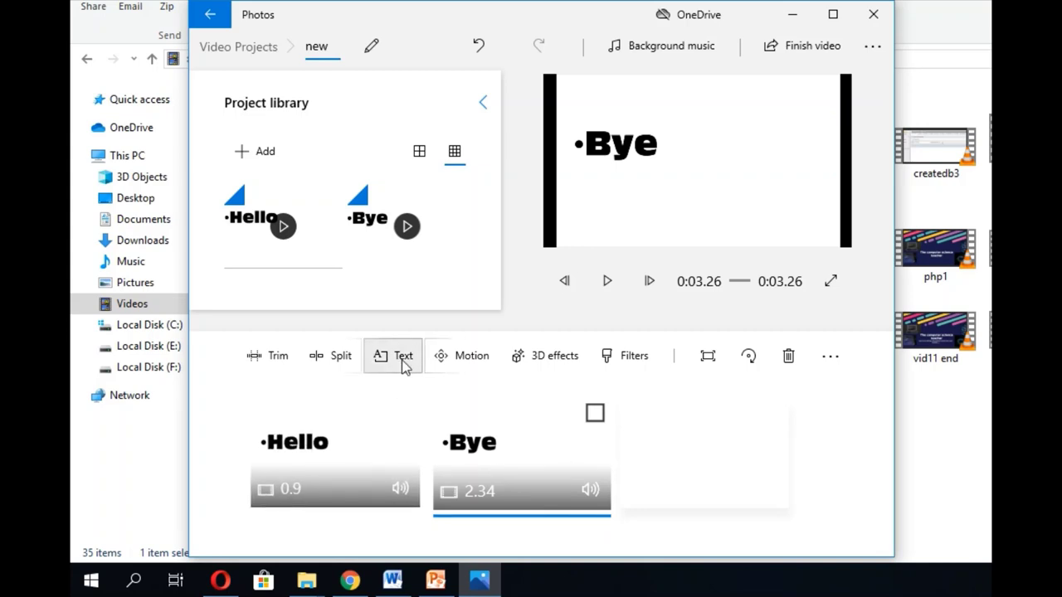
{"action": "left_click", "coordinate": [404, 365]}
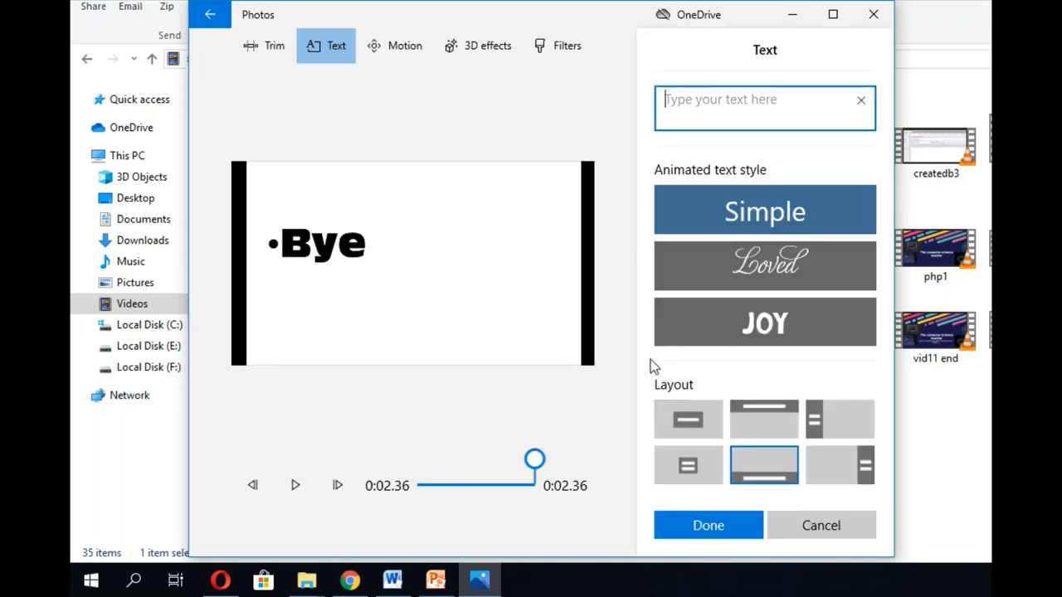
{"action": "left_click", "coordinate": [874, 17]}
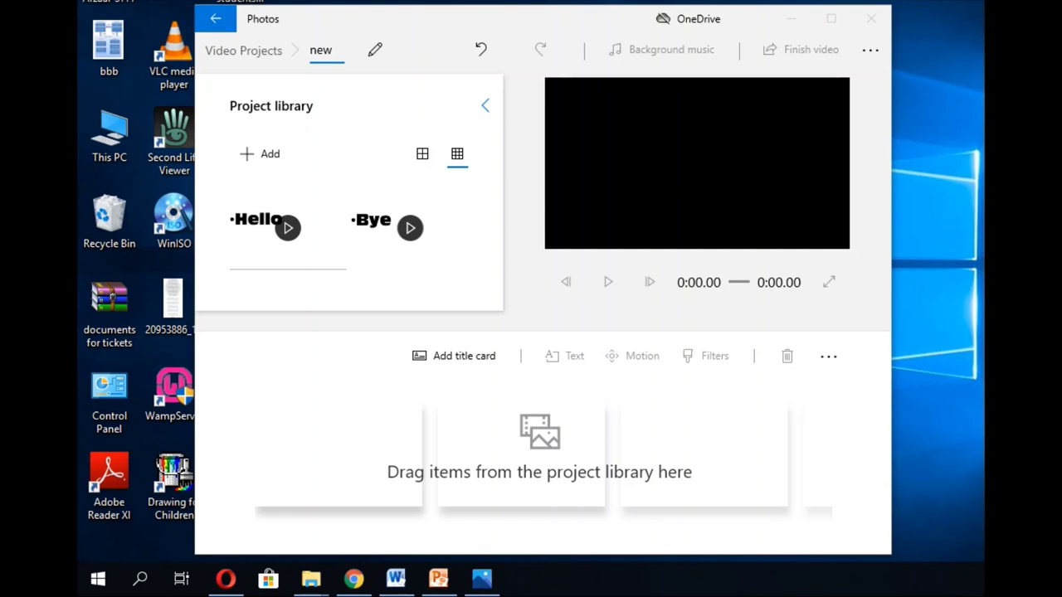
Add a title card to the empty storyboard and set its duration to 15 seconds.
{"action": "left_click", "coordinate": [465, 370]}
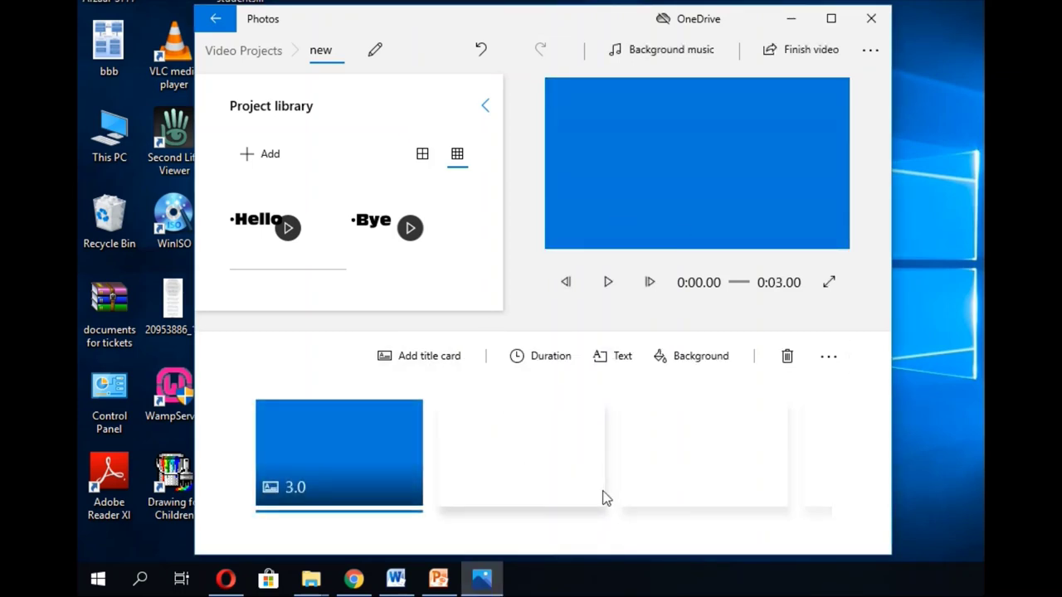
{"action": "left_click", "coordinate": [542, 363]}
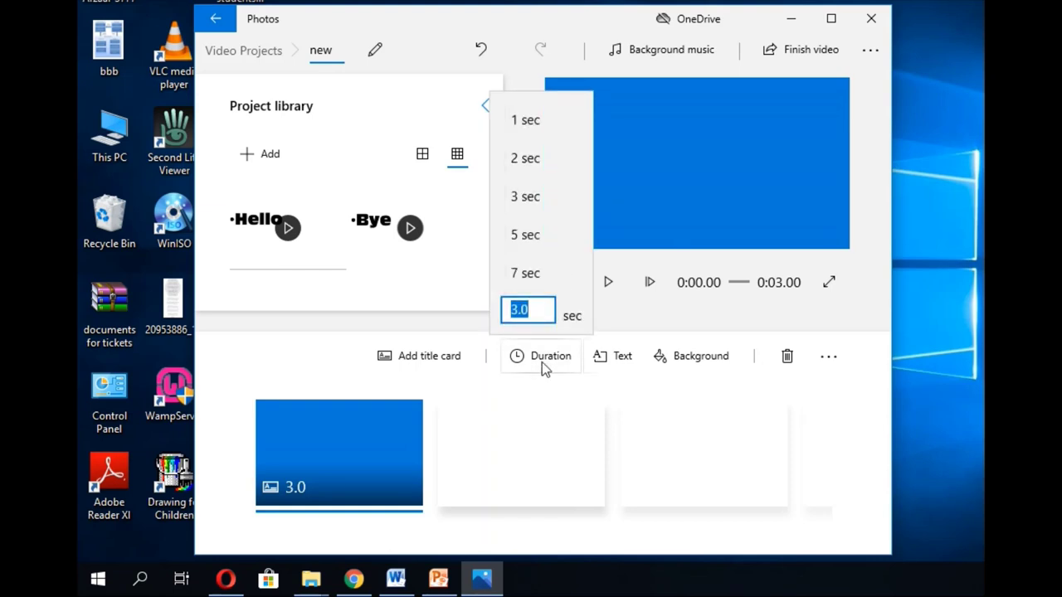
{"action": "type", "text": "15"}
{"action": "left_click", "coordinate": [544, 476]}
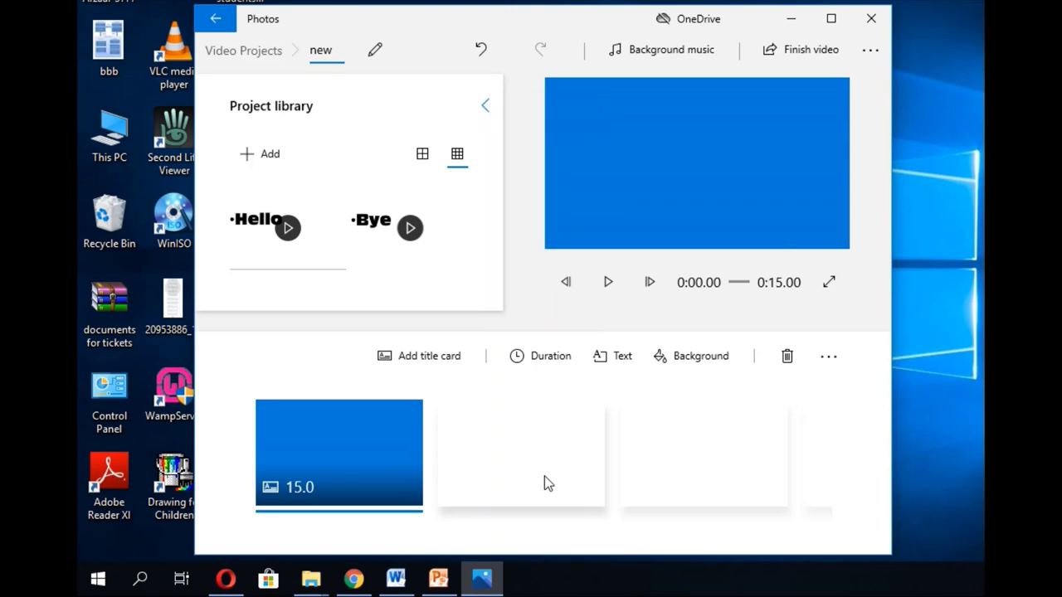
Give the title card the text "welcome" in the Joy animated text style.
{"action": "left_click", "coordinate": [616, 360]}
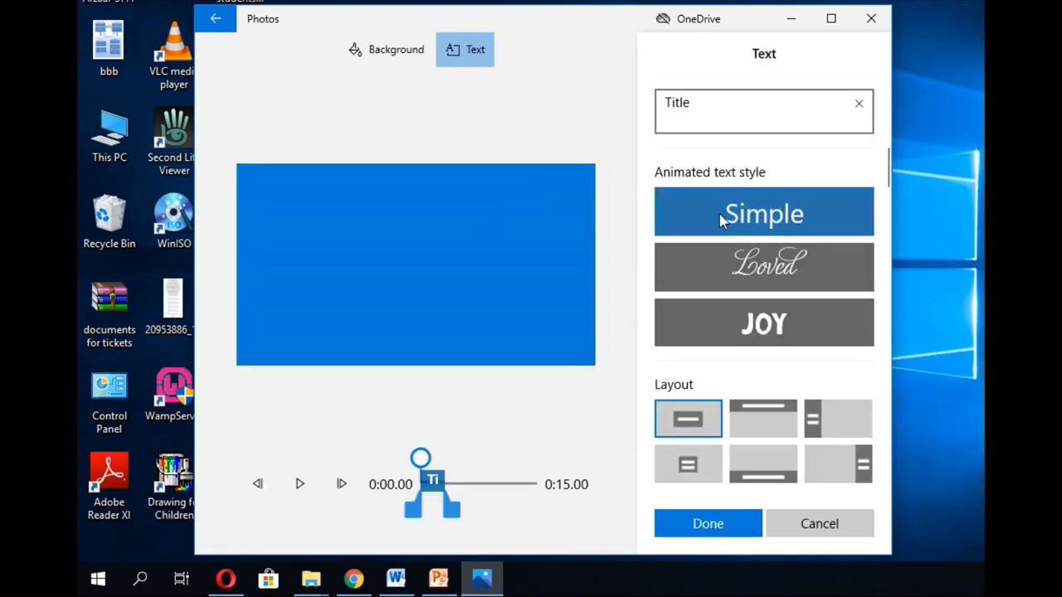
{"action": "left_click", "coordinate": [699, 327]}
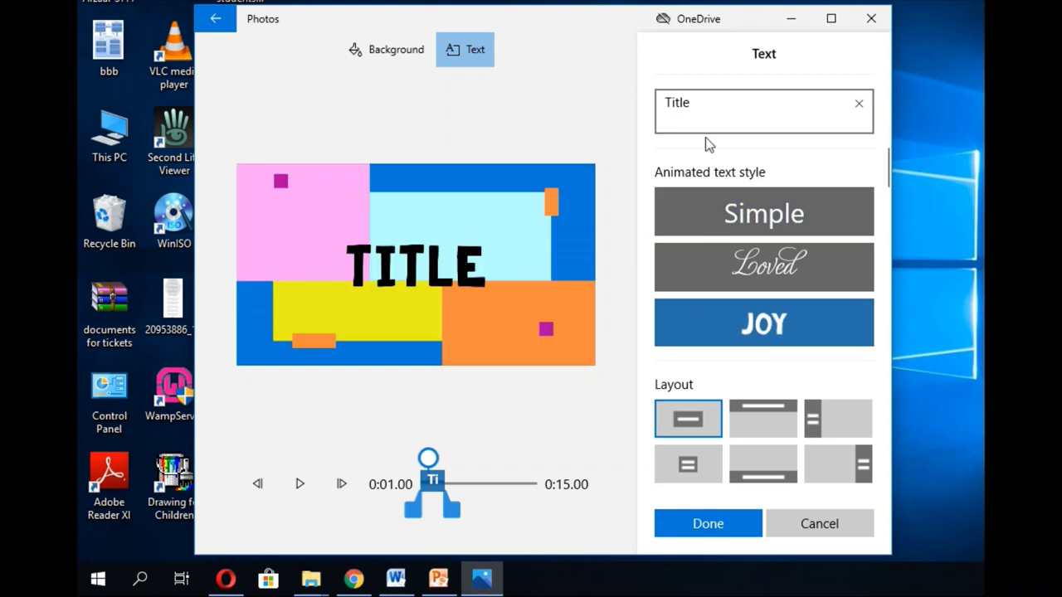
{"action": "left_click_drag", "start_coordinate": [695, 111], "coordinate": [593, 123]}
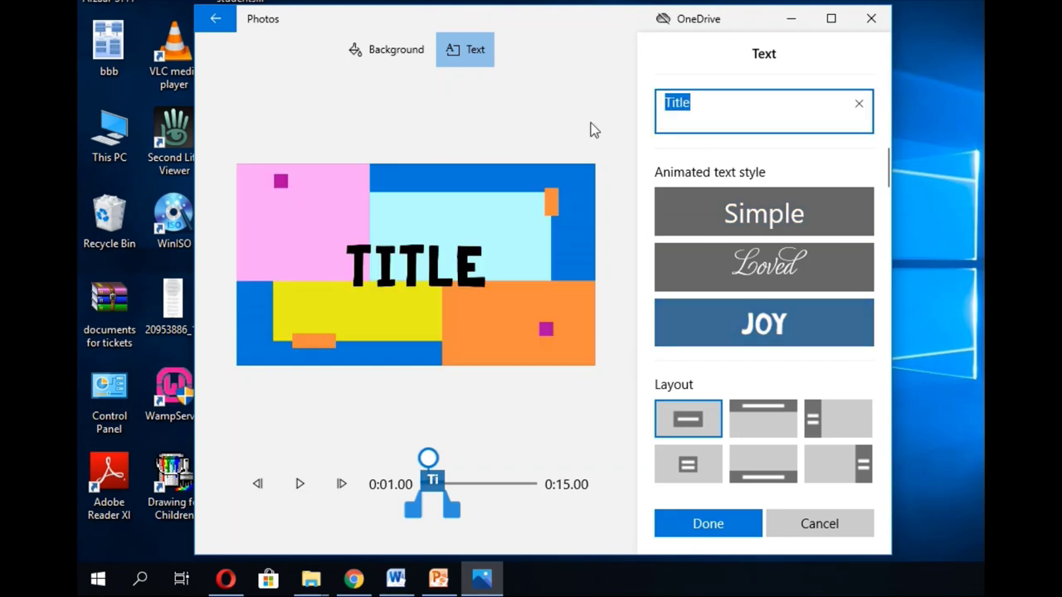
{"action": "type", "text": "welc"}
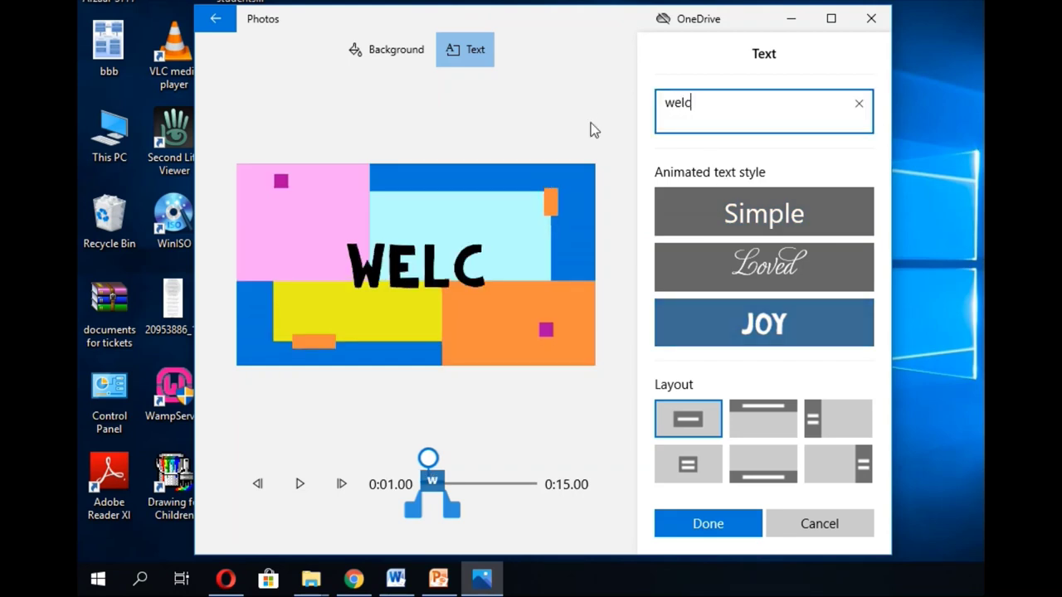
{"action": "type", "text": "ome"}
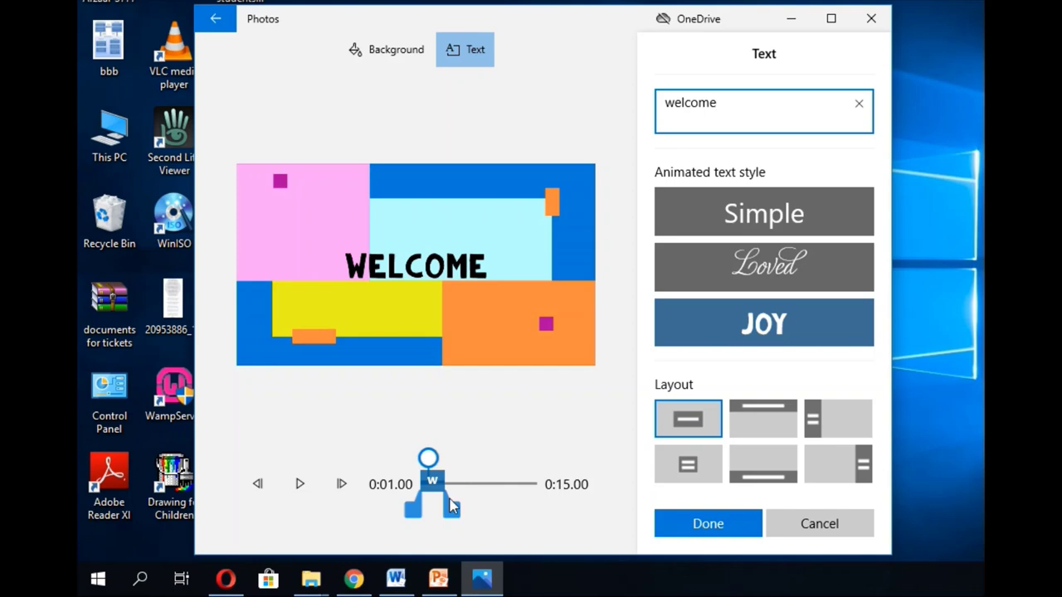
Extend the welcome text's duration to span the full 15-second title card and apply the text.
{"action": "left_click_drag", "start_coordinate": [452, 510], "coordinate": [546, 509]}
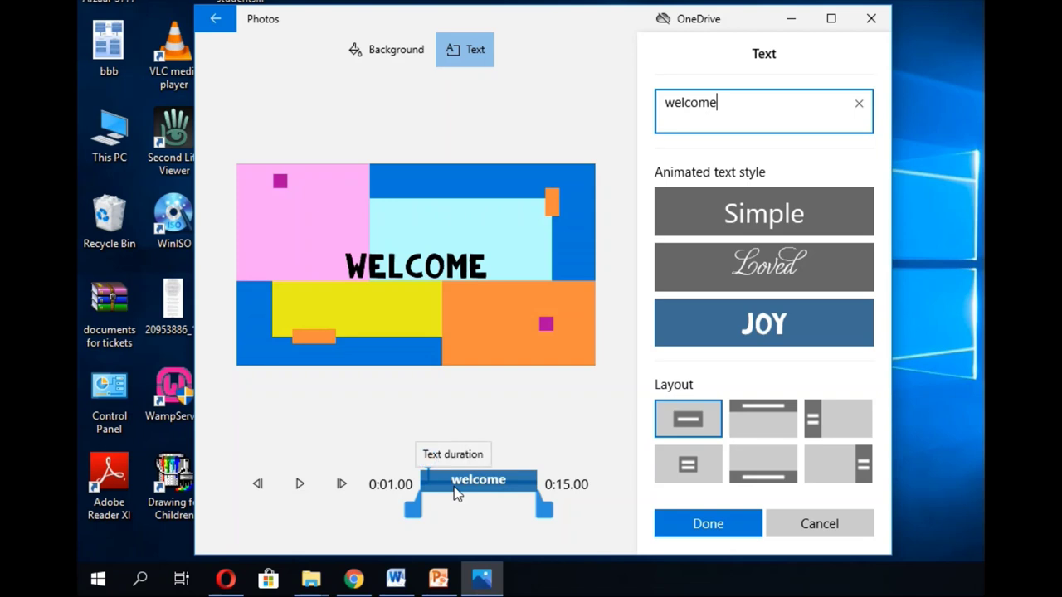
{"action": "left_click_drag", "start_coordinate": [545, 509], "coordinate": [550, 536]}
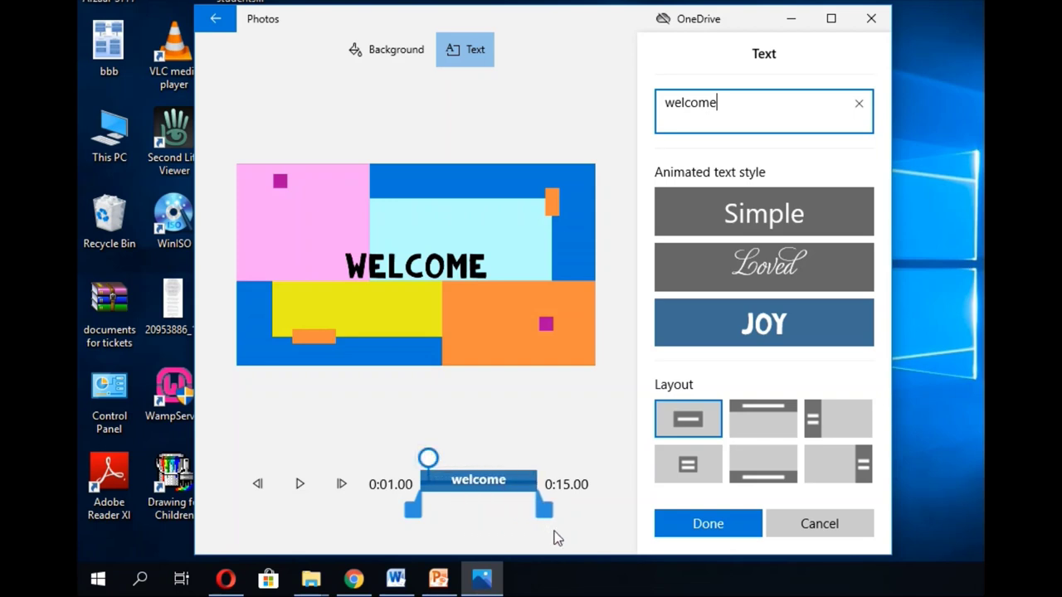
{"action": "left_click", "coordinate": [704, 534]}
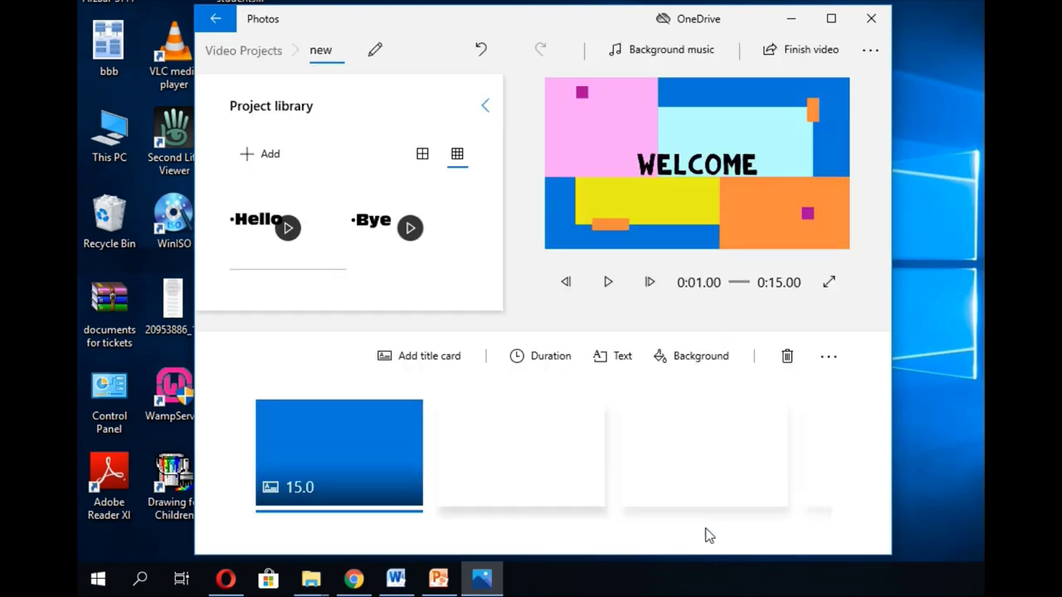
Change the title card's background to the lighter teal color, apply it, and play the preview.
{"action": "left_click", "coordinate": [676, 361]}
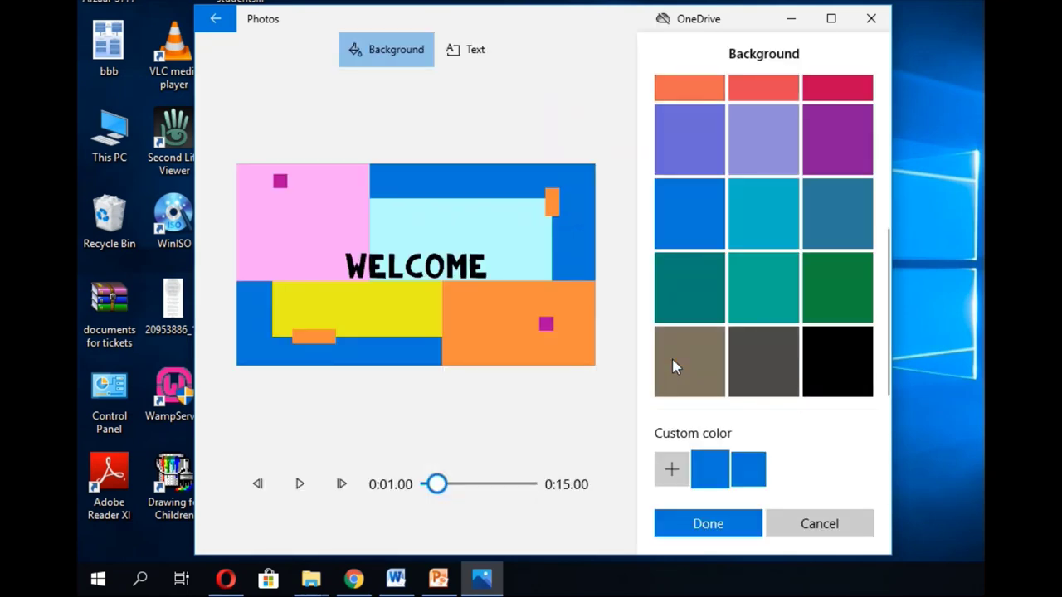
{"action": "left_click", "coordinate": [768, 303]}
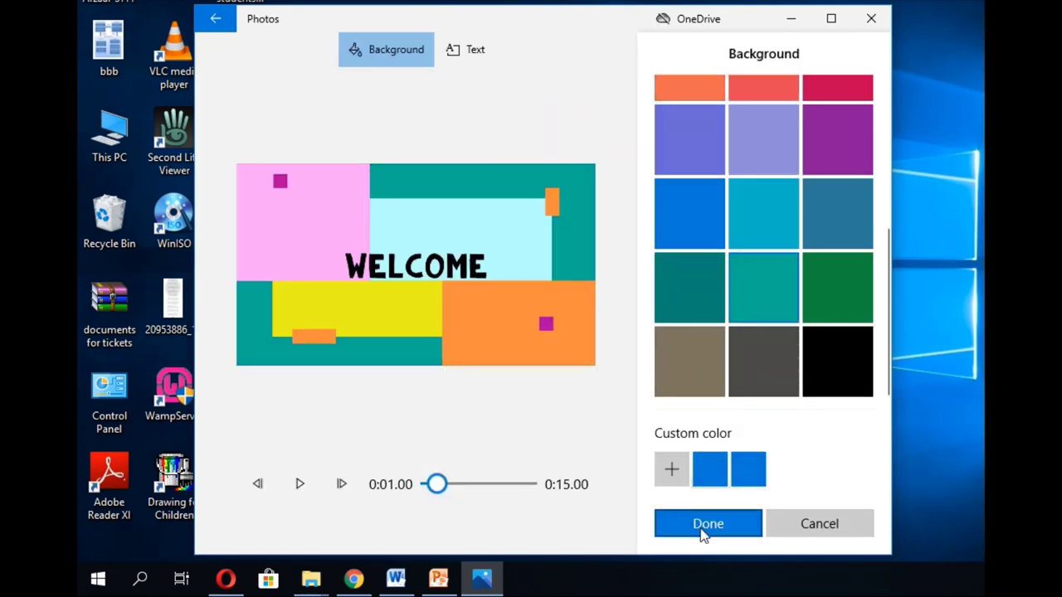
{"action": "left_click_drag", "start_coordinate": [438, 485], "coordinate": [512, 504]}
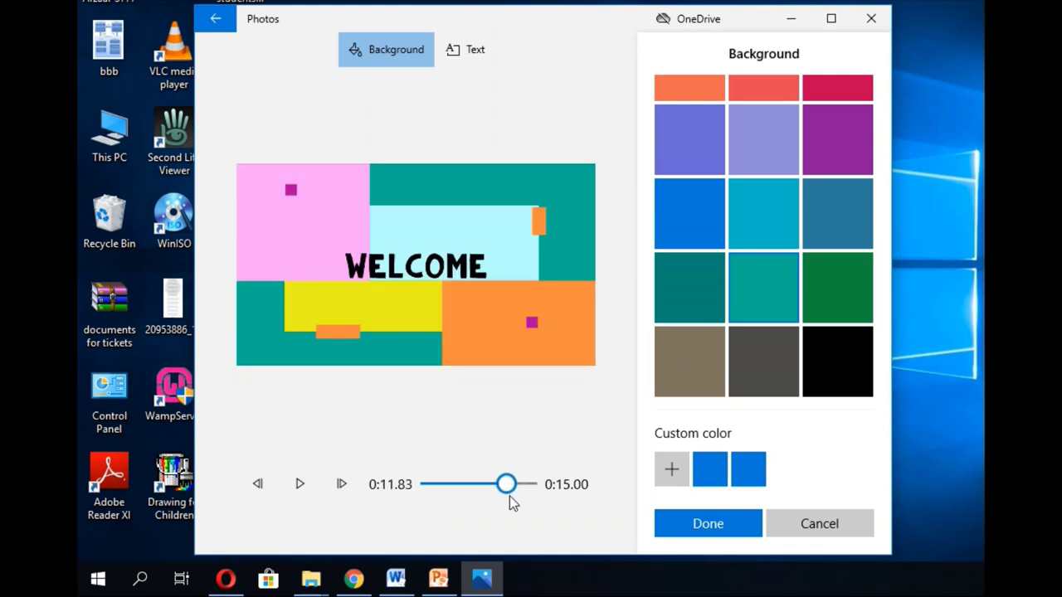
{"action": "left_click", "coordinate": [707, 545]}
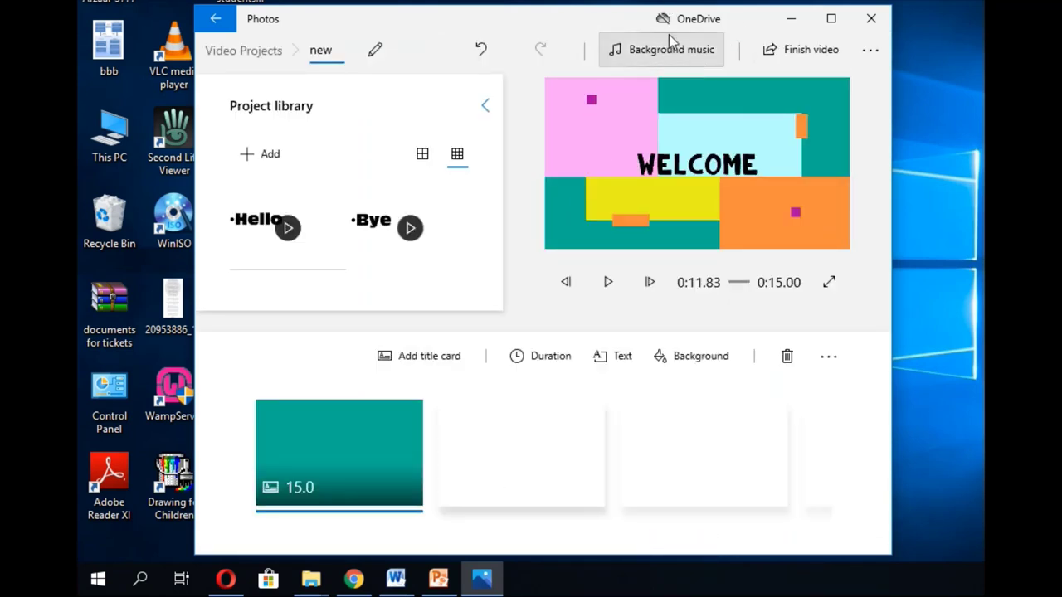
{"action": "left_click", "coordinate": [610, 283]}
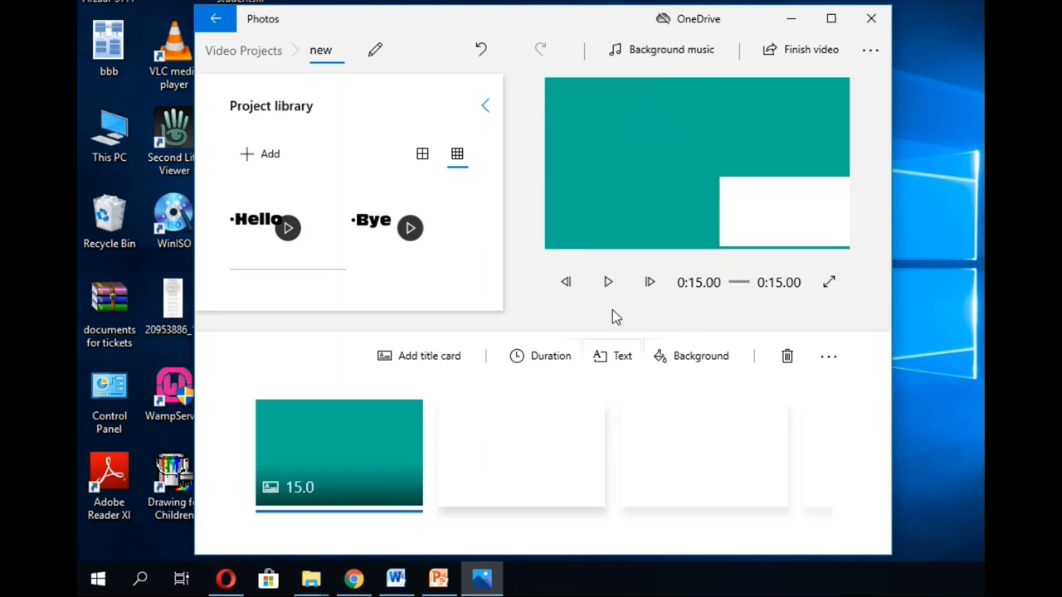
Add the Anodized track as background music and play part of the video preview.
{"action": "left_click", "coordinate": [654, 53]}
{"action": "left_click", "coordinate": [446, 240]}
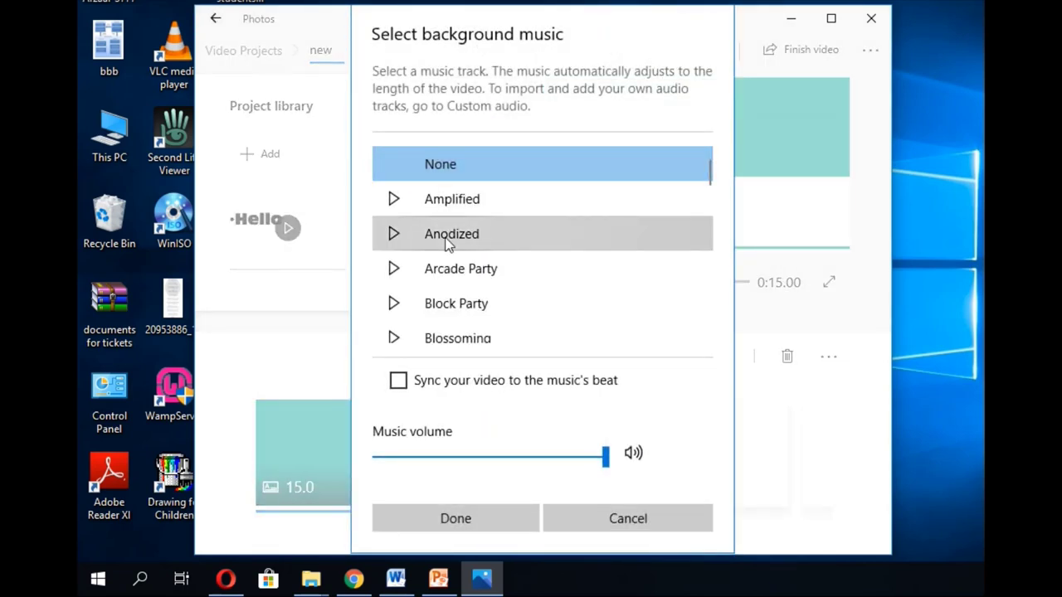
{"action": "left_click", "coordinate": [470, 520]}
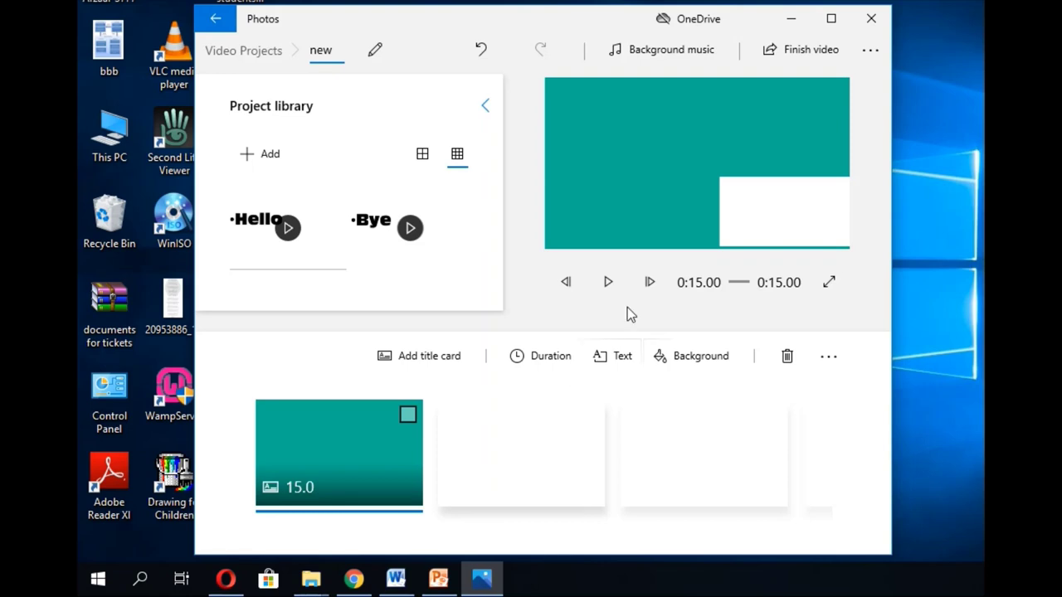
{"action": "left_click", "coordinate": [611, 280]}
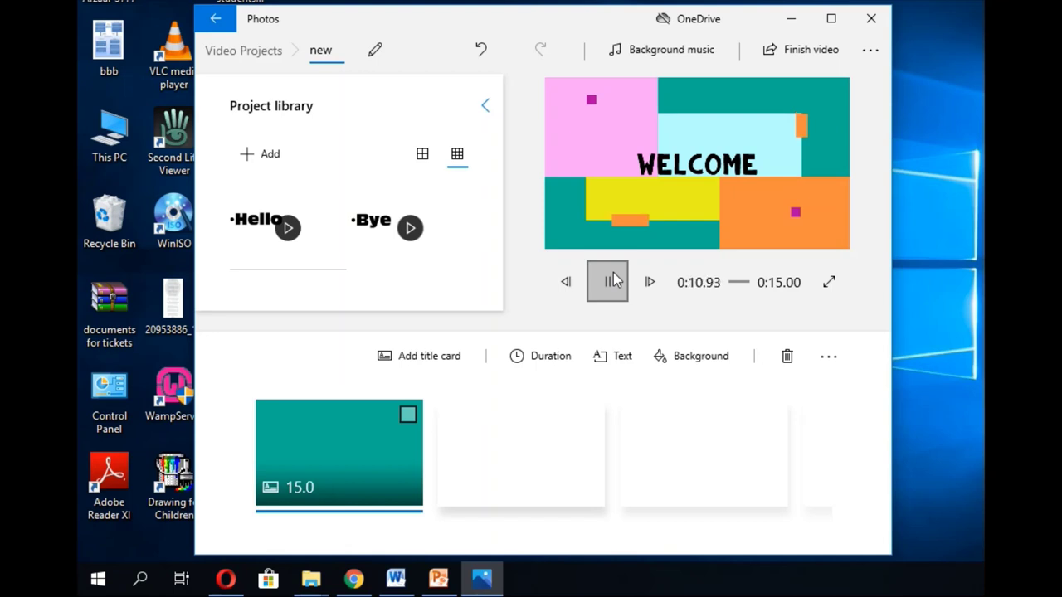
{"action": "left_click", "coordinate": [614, 280]}
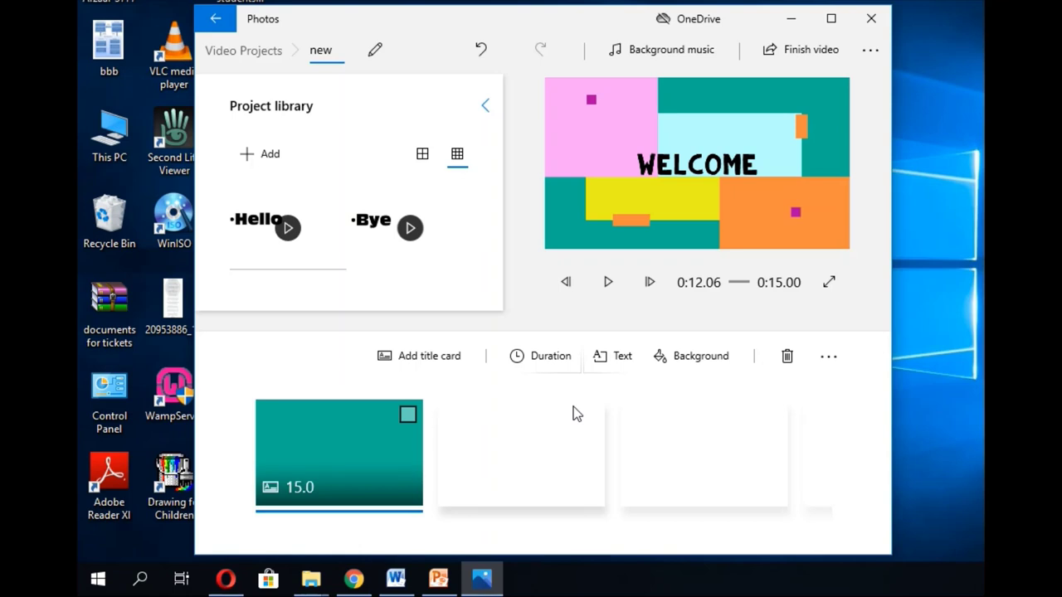
Lower the background music volume to 14 and play the video preview.
{"action": "left_click", "coordinate": [645, 52]}
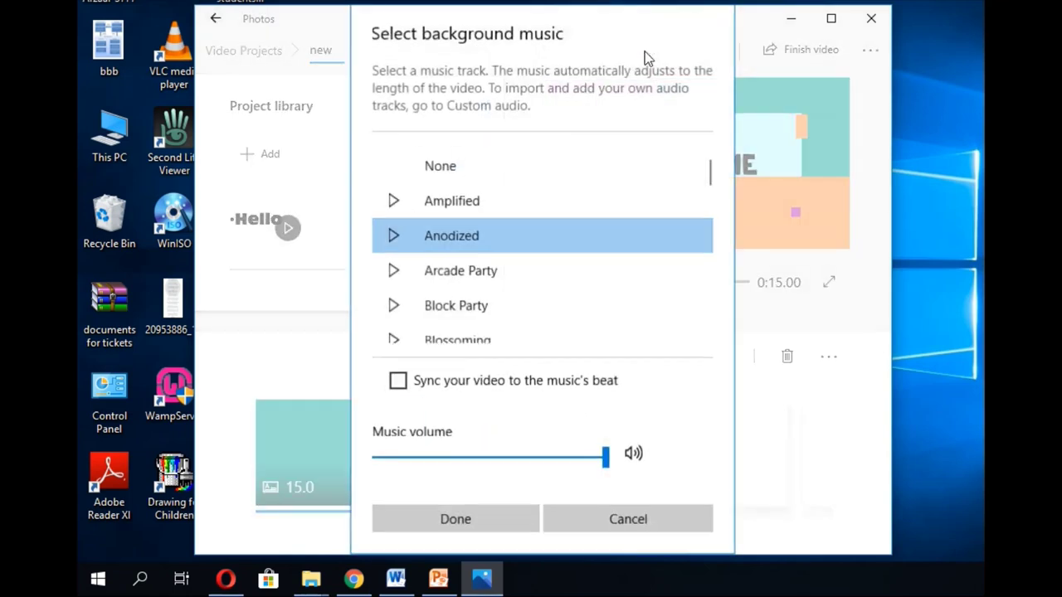
{"action": "left_click", "coordinate": [481, 458]}
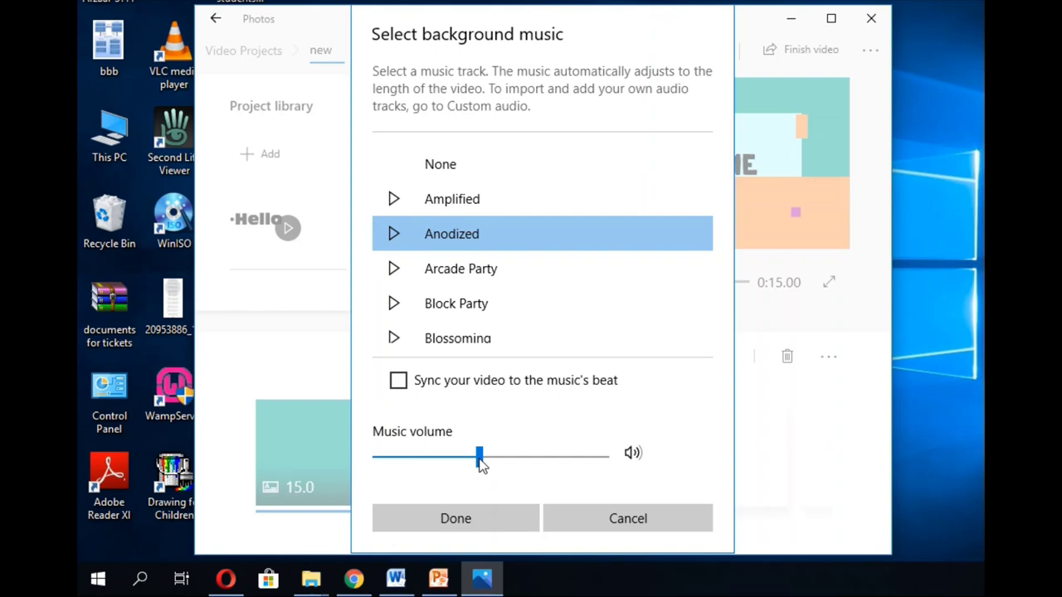
{"action": "left_click", "coordinate": [408, 458]}
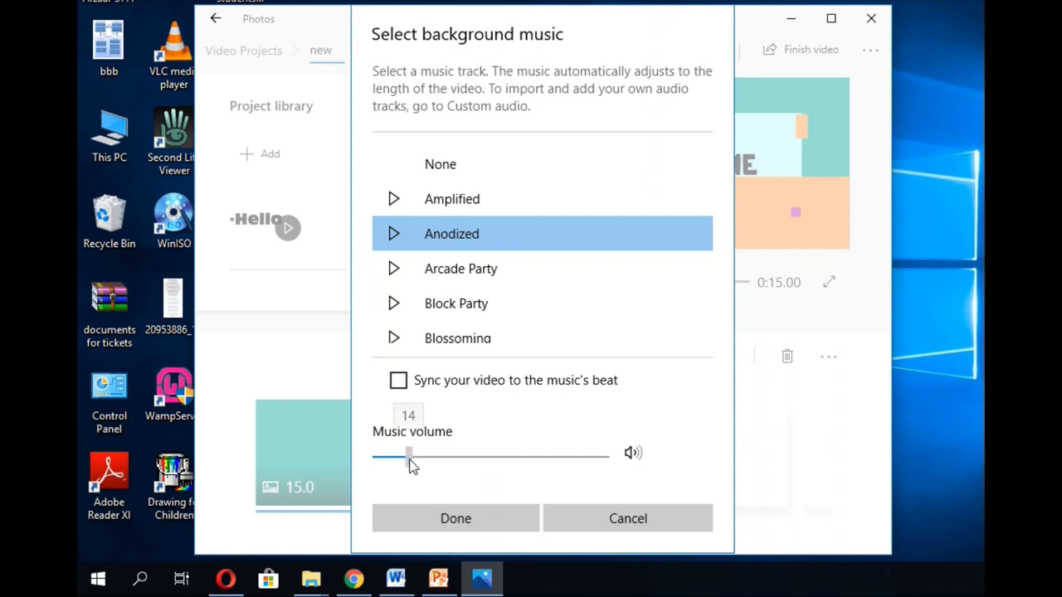
{"action": "left_click", "coordinate": [455, 523]}
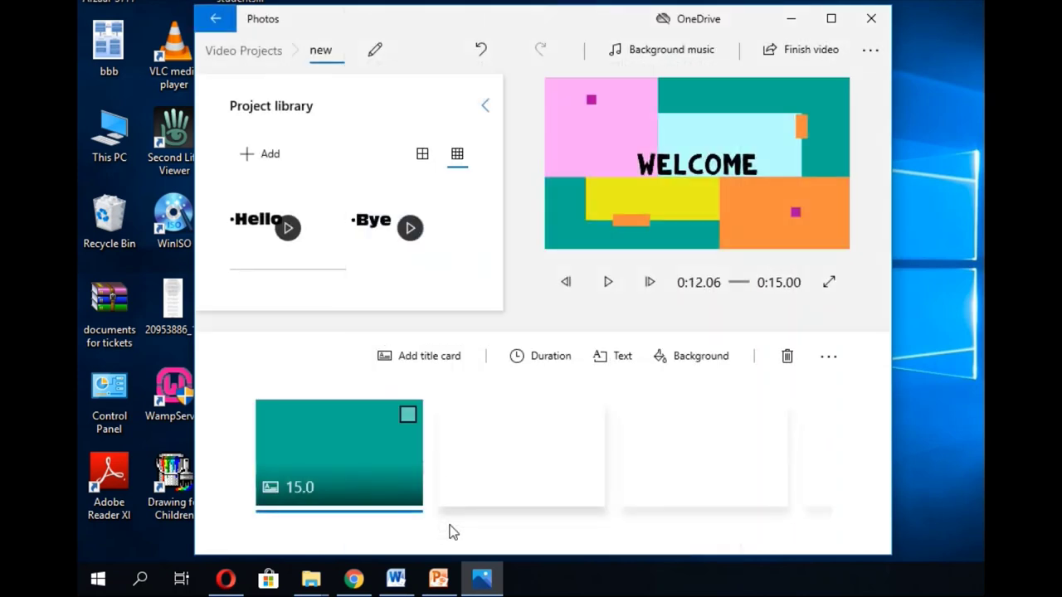
{"action": "left_click", "coordinate": [605, 283]}
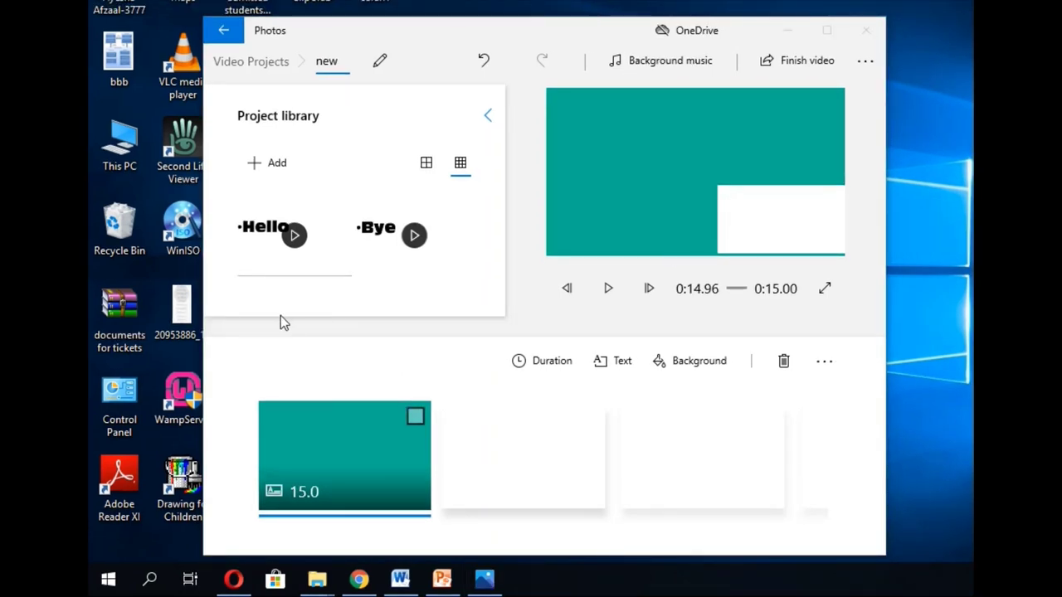
Place the Hello clip after the title card on the storyboard and play the video from the title card.
{"action": "left_click_drag", "start_coordinate": [273, 252], "coordinate": [548, 462]}
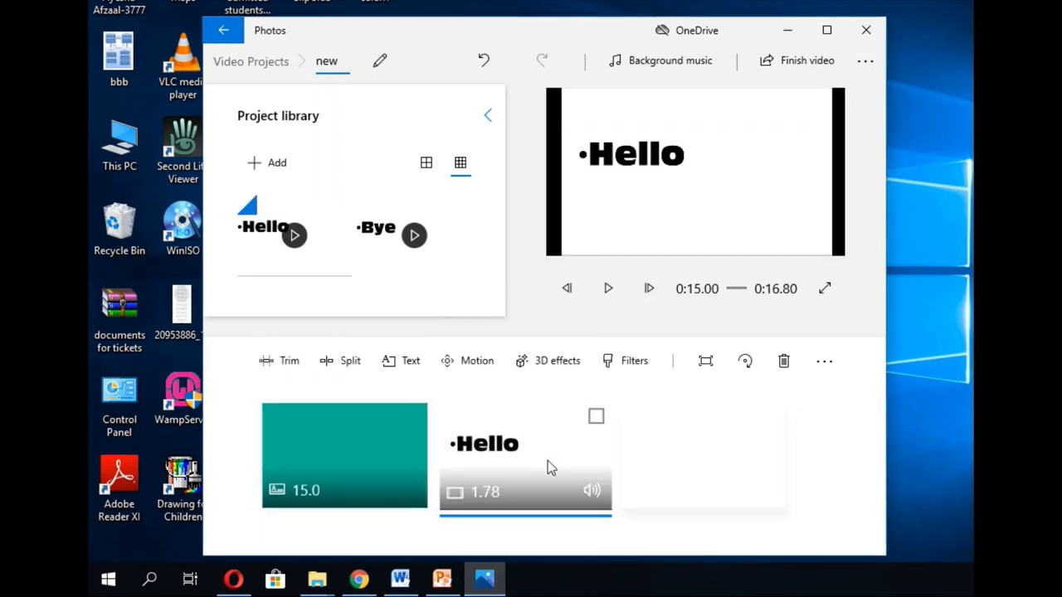
{"action": "left_click", "coordinate": [382, 452]}
{"action": "left_click", "coordinate": [608, 288]}
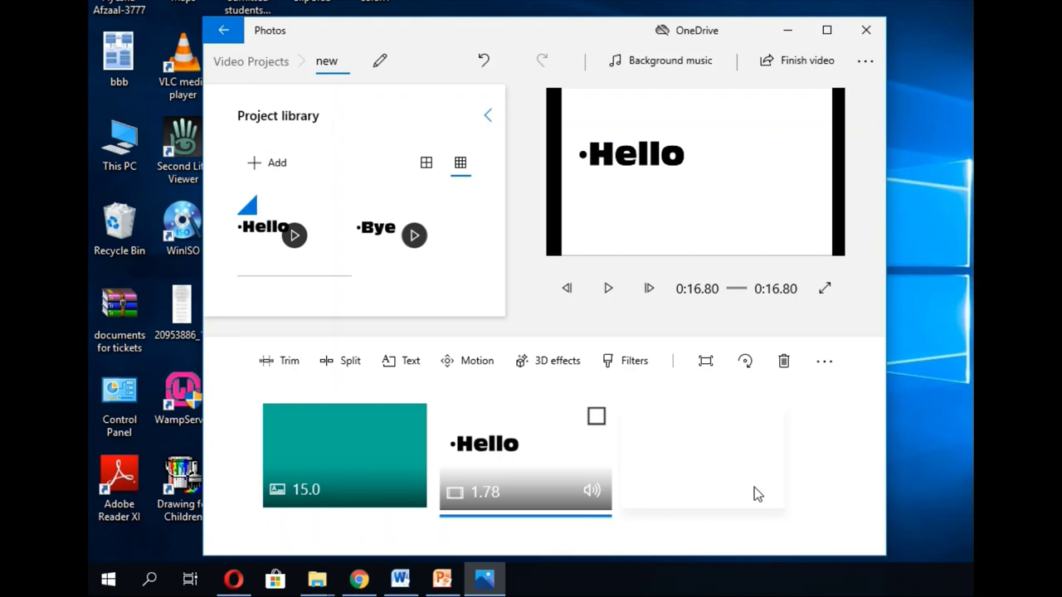
Deselect the Hello clip on the storyboard and set the title card's duration to 7 seconds.
{"action": "left_click_drag", "start_coordinate": [256, 230], "coordinate": [419, 217]}
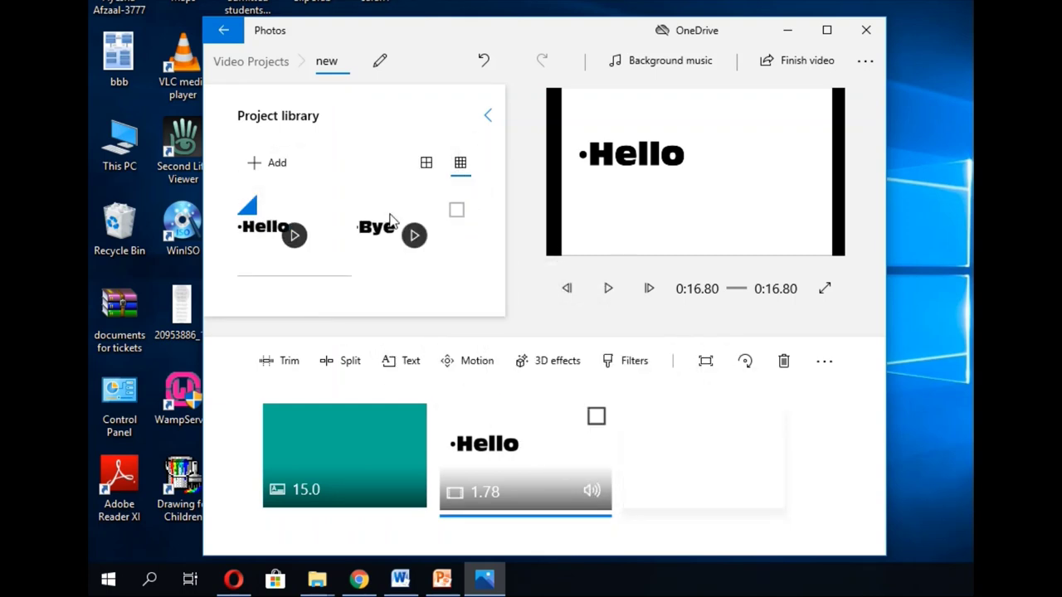
{"action": "left_click", "coordinate": [596, 416]}
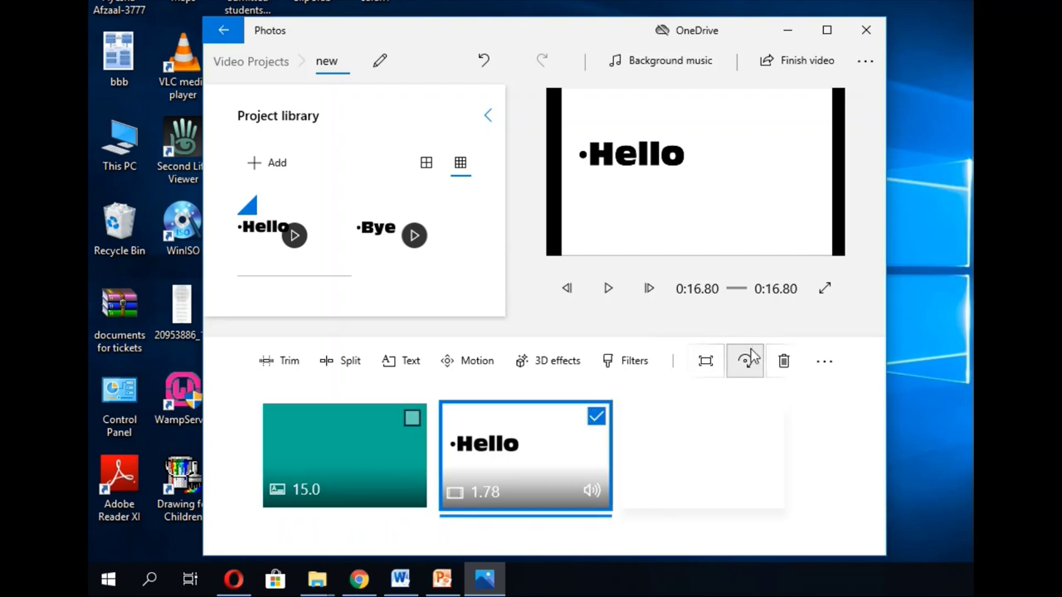
{"action": "left_click", "coordinate": [346, 448]}
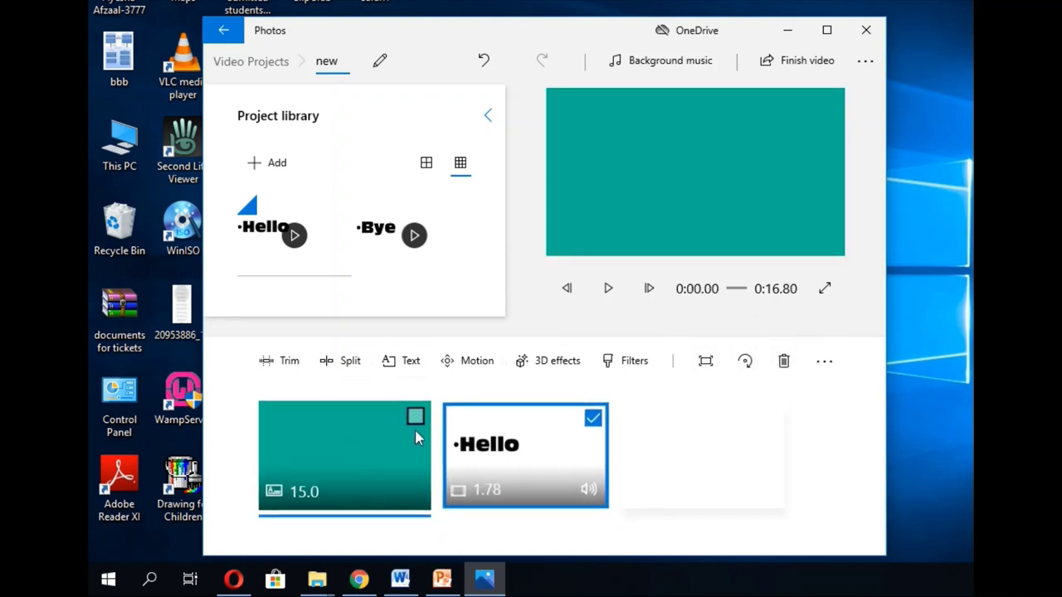
{"action": "left_click", "coordinate": [592, 418]}
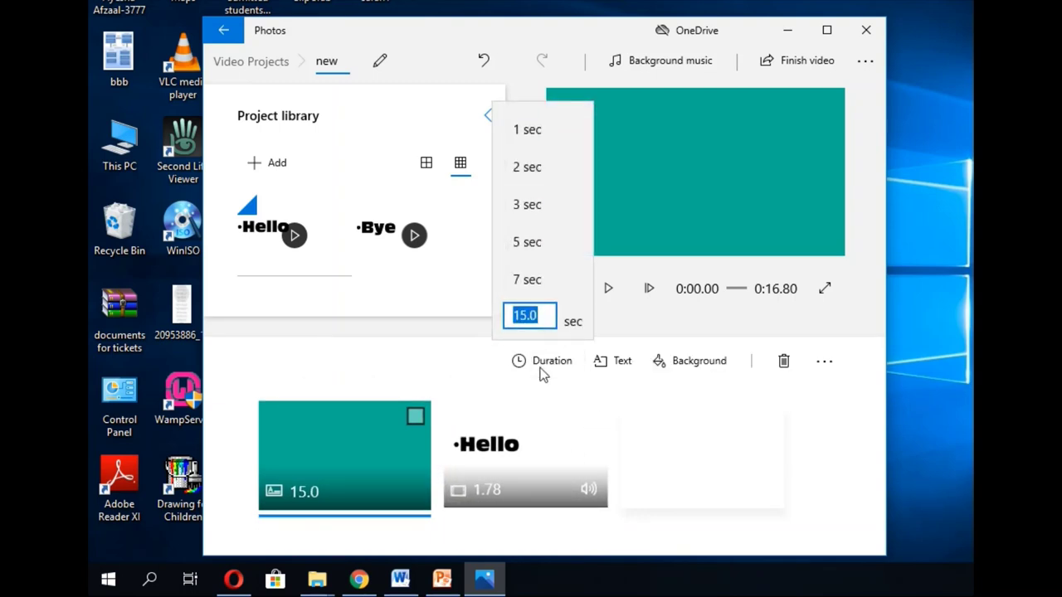
{"action": "type", "text": "7"}
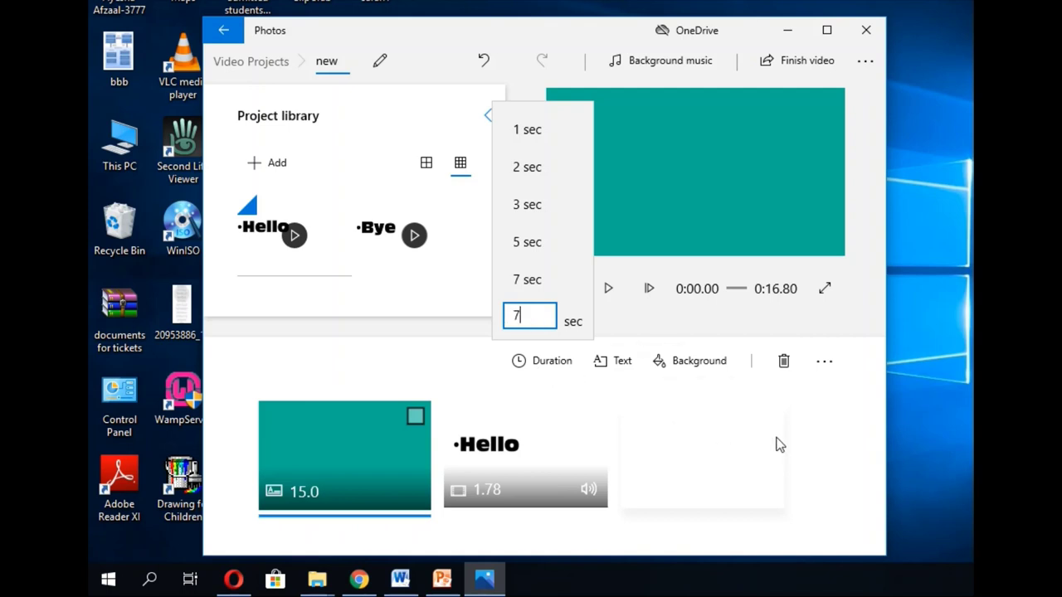
{"action": "key", "text": "Return"}
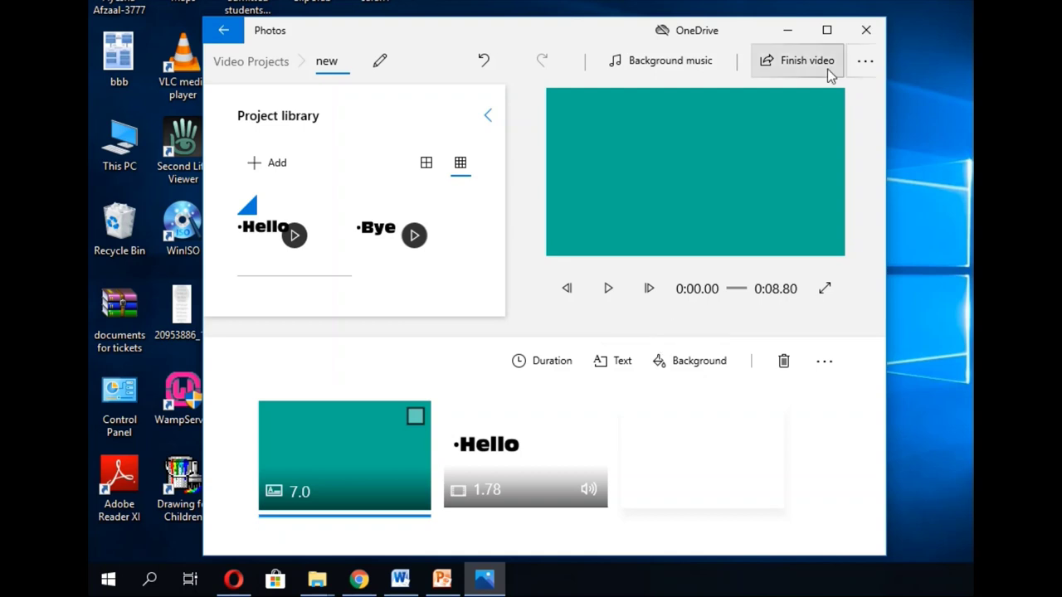
{"action": "left_click", "coordinate": [854, 64]}
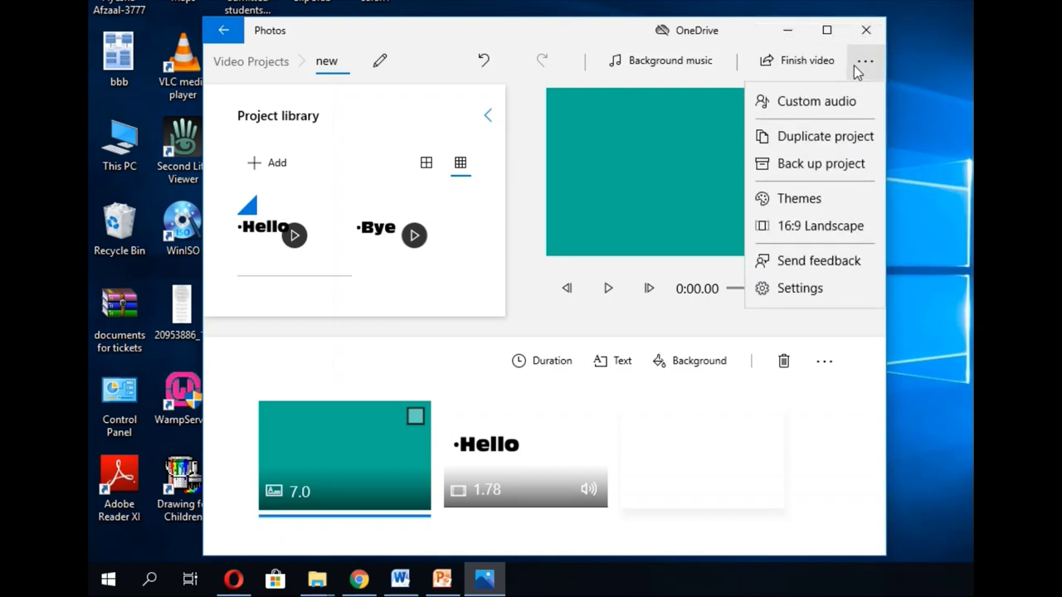
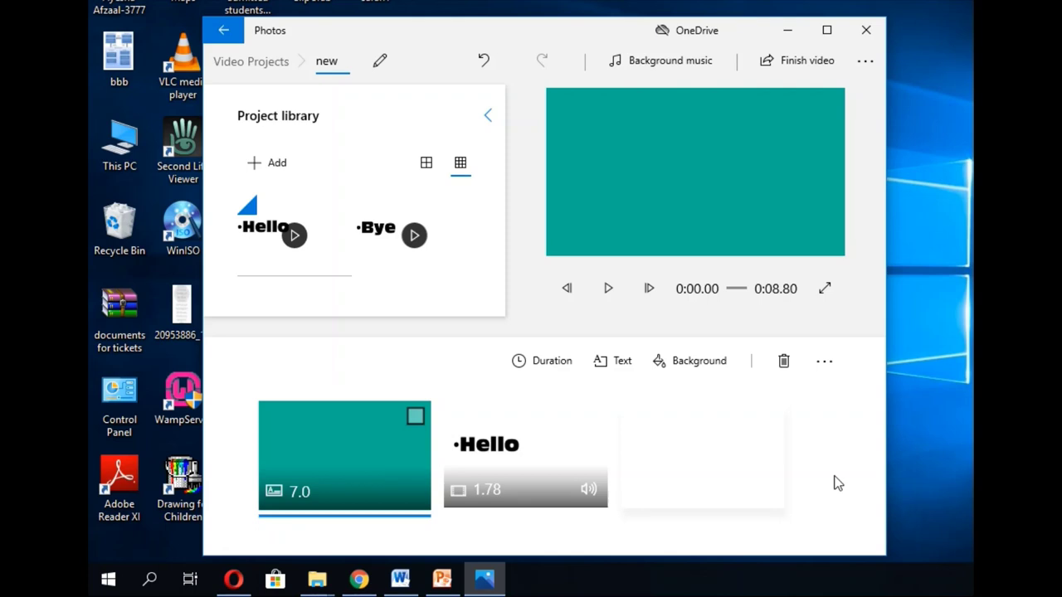
{"action": "left_click", "coordinate": [833, 371]}
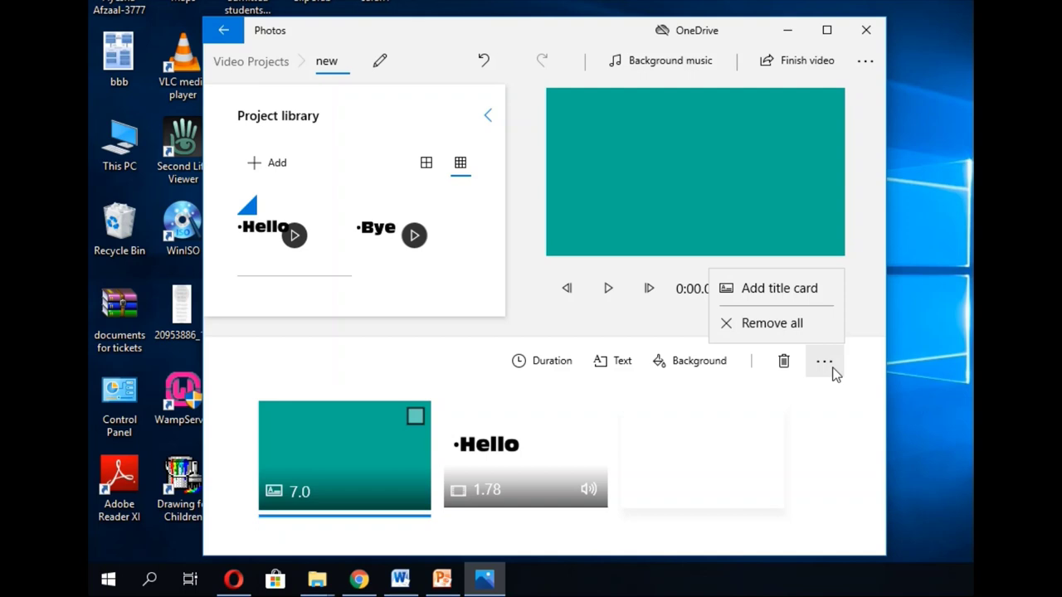
{"action": "left_click", "coordinate": [836, 512]}
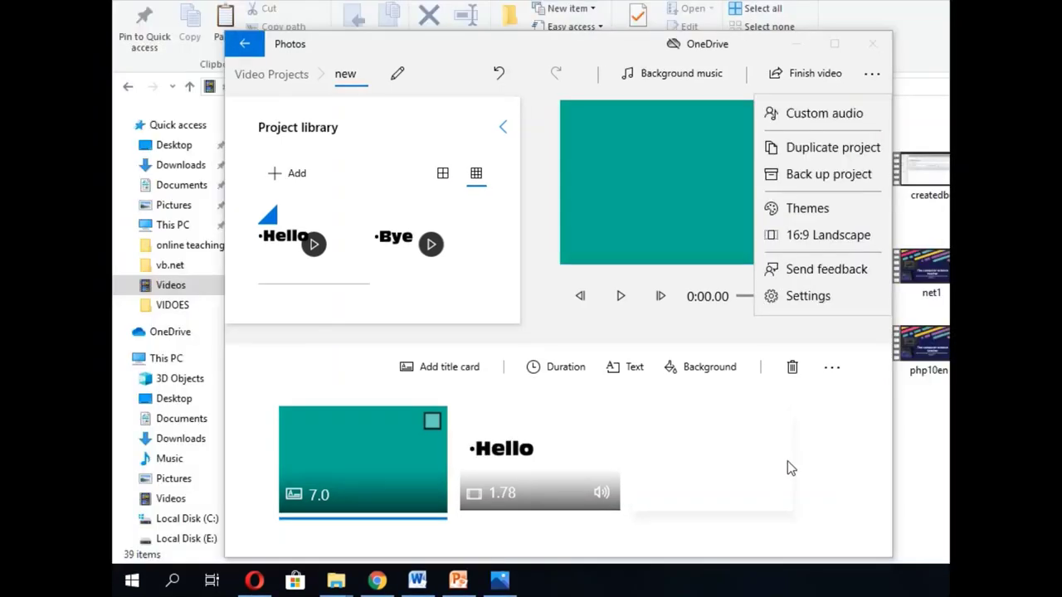
{"action": "left_click", "coordinate": [787, 462]}
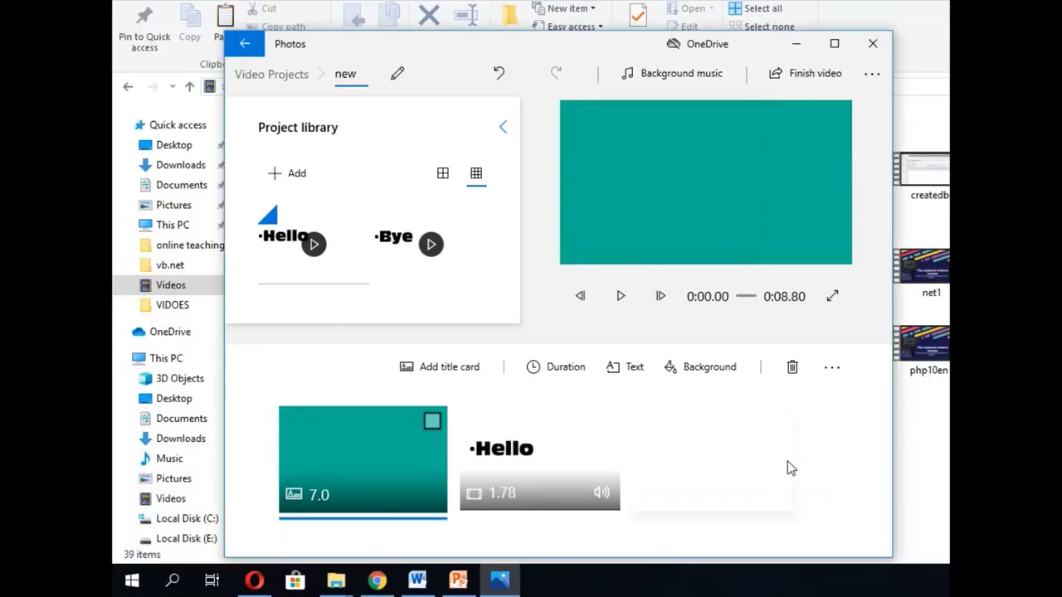
View the built-in background music tracks and confirm the choice with None selected.
{"action": "left_click", "coordinate": [432, 423]}
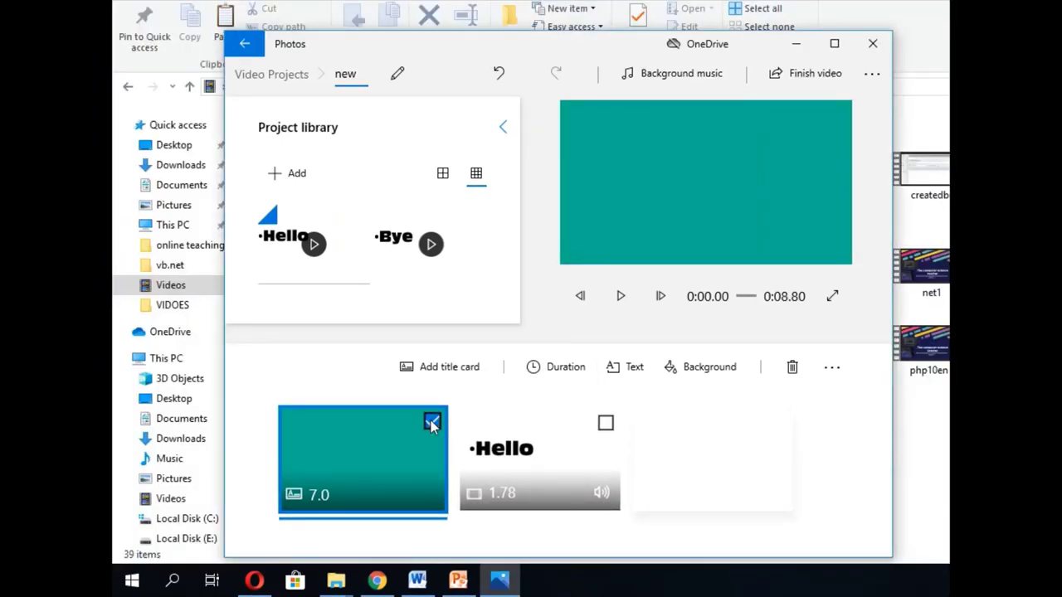
{"action": "left_click", "coordinate": [645, 86]}
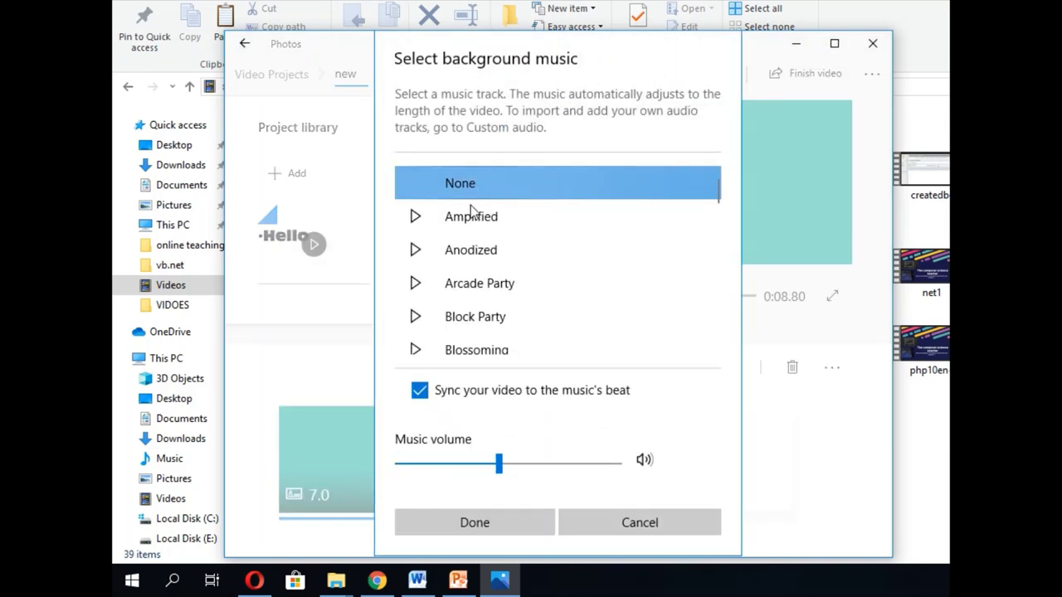
{"action": "left_click", "coordinate": [492, 523]}
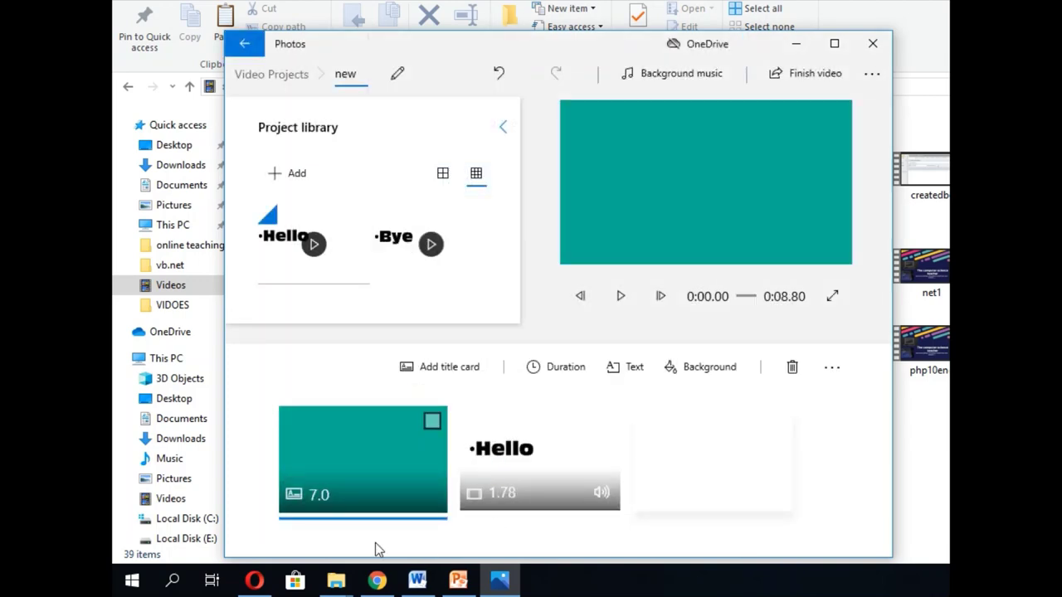
Find and open Voice Recorder and record a voice clip about 8 seconds long.
{"action": "left_click", "coordinate": [172, 581]}
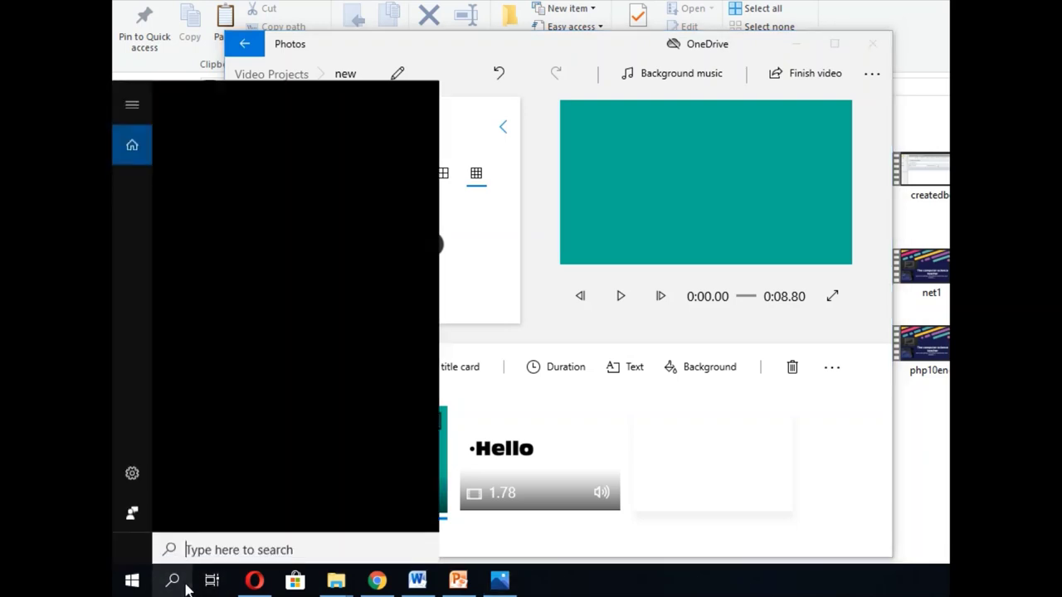
{"action": "type", "text": "audi"}
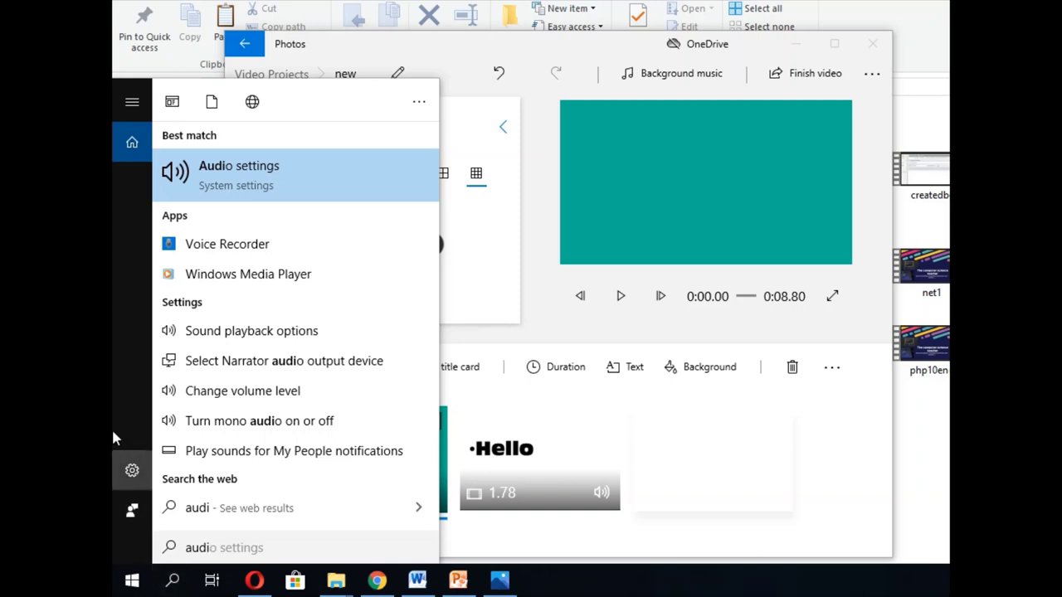
{"action": "left_click", "coordinate": [178, 247]}
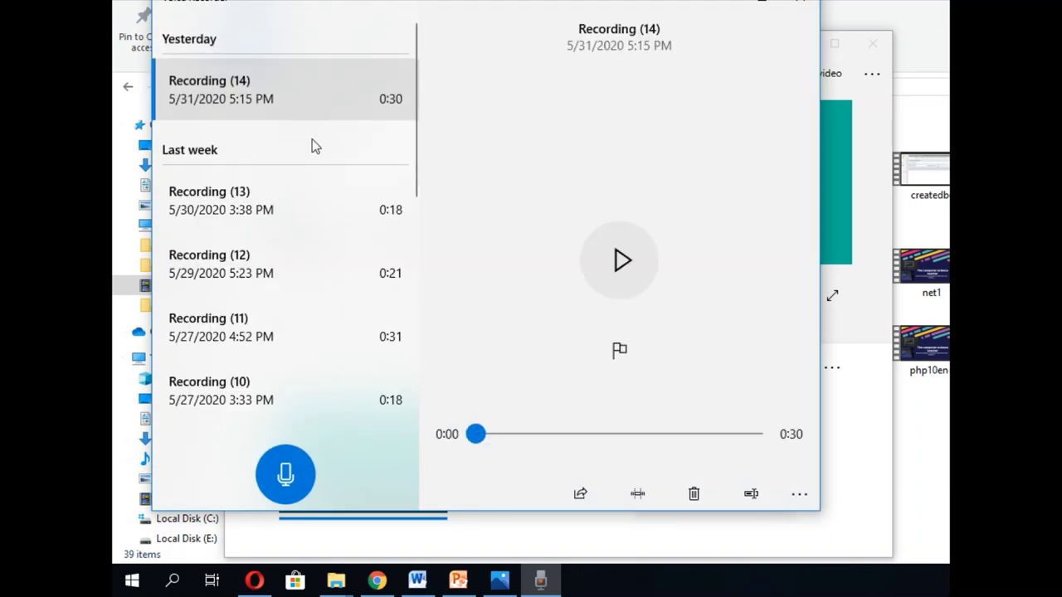
{"action": "left_click", "coordinate": [285, 473]}
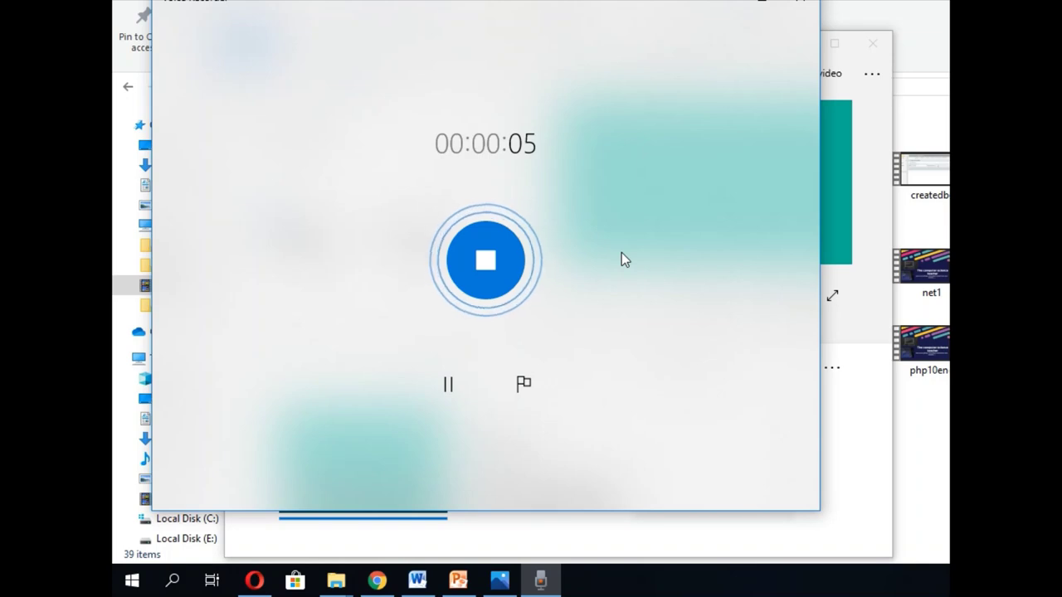
{"action": "left_click", "coordinate": [488, 262]}
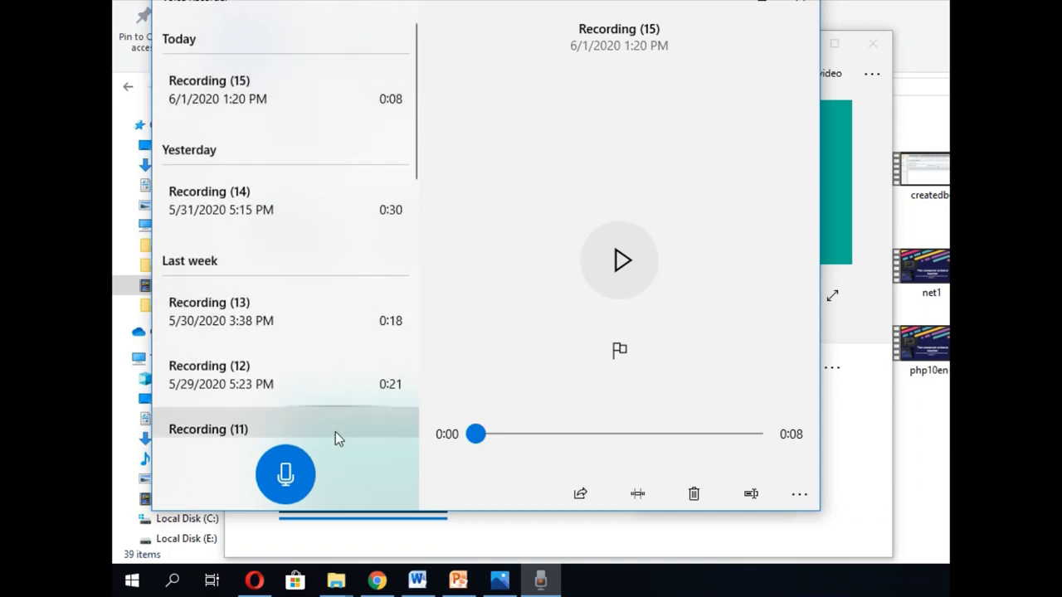
Record a second voice clip about 3 seconds long and delete it.
{"action": "left_click", "coordinate": [285, 474]}
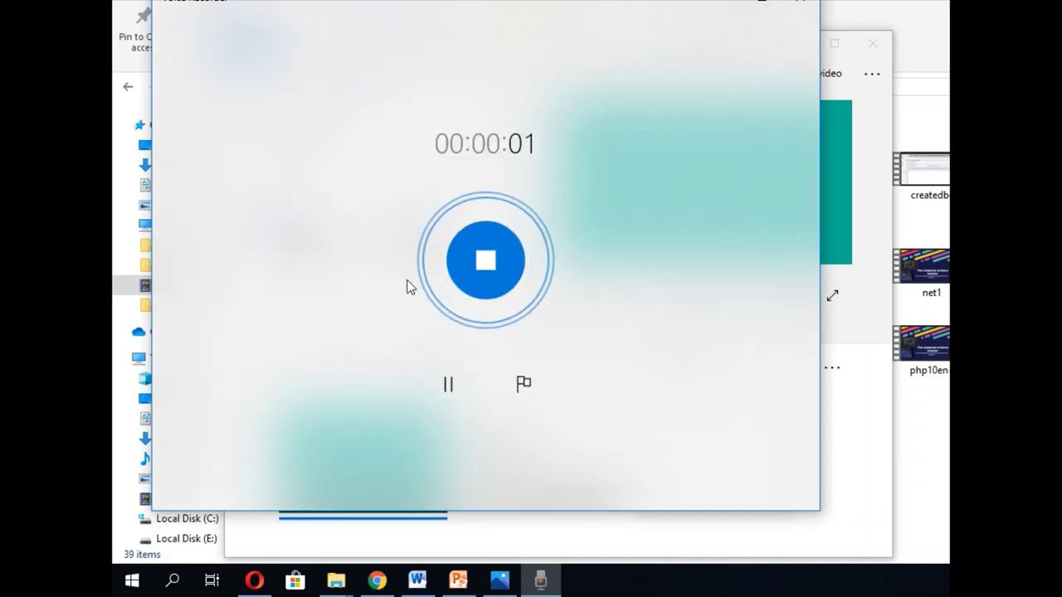
{"action": "left_click", "coordinate": [487, 260]}
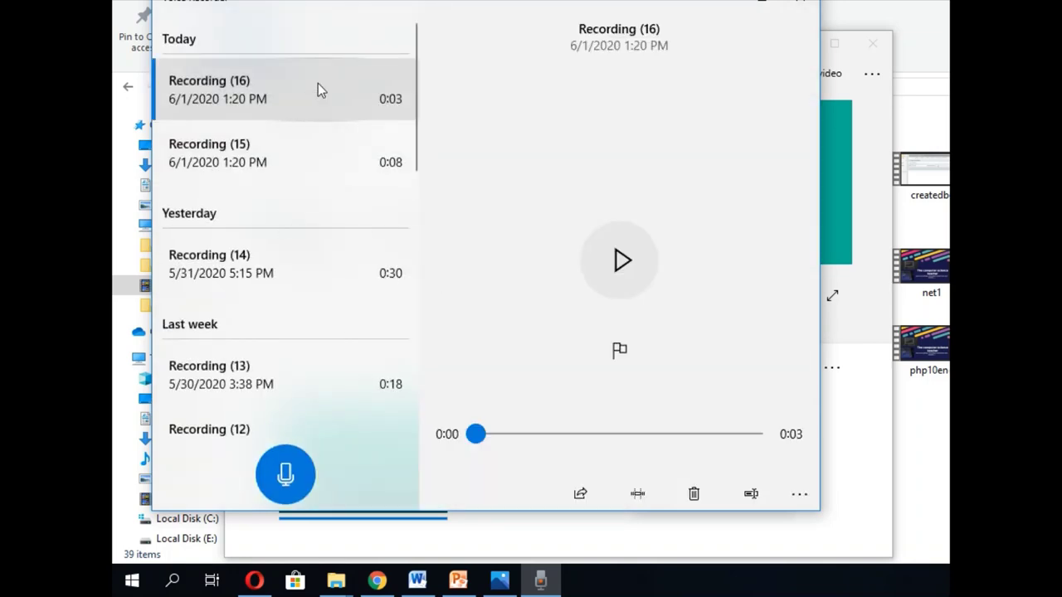
{"action": "left_click", "coordinate": [693, 494]}
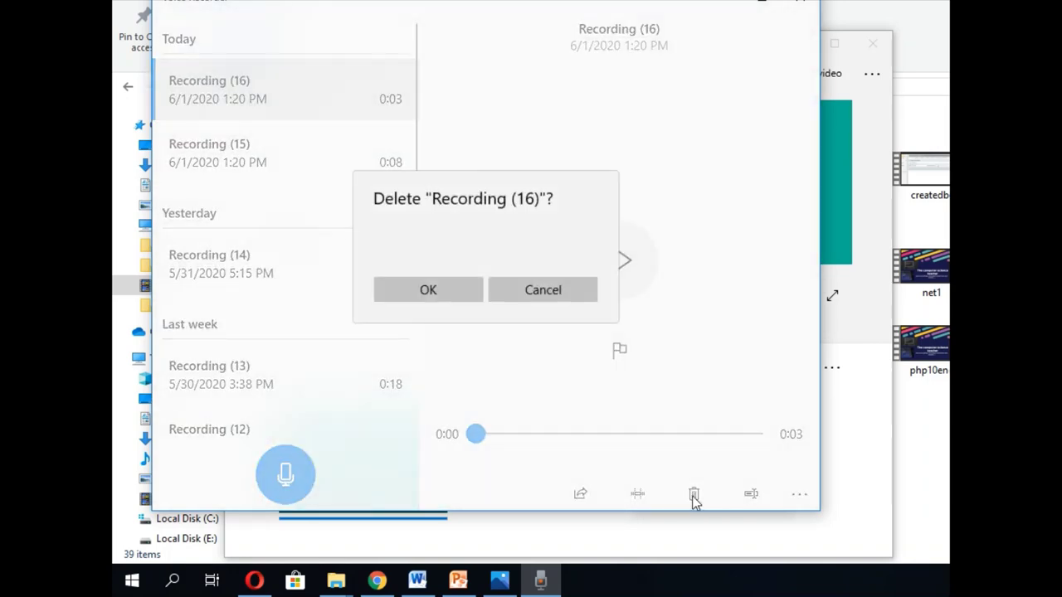
{"action": "left_click", "coordinate": [450, 298]}
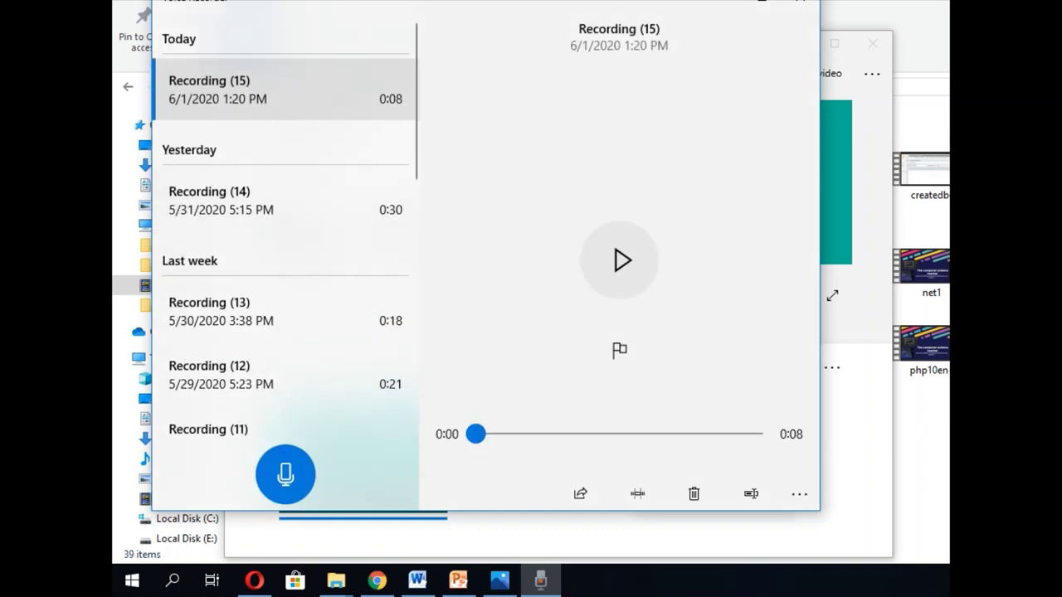
Check the remaining new recording's length in Voice Recorder, and set the title card's duration to 8 seconds in Photos.
{"action": "left_click", "coordinate": [760, 2]}
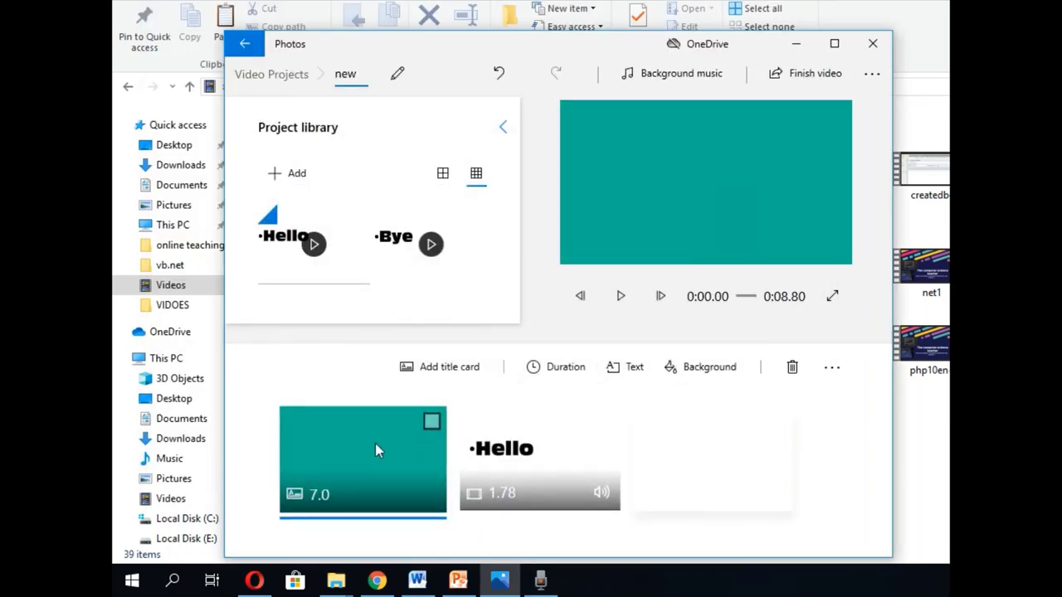
{"action": "left_click", "coordinate": [540, 580]}
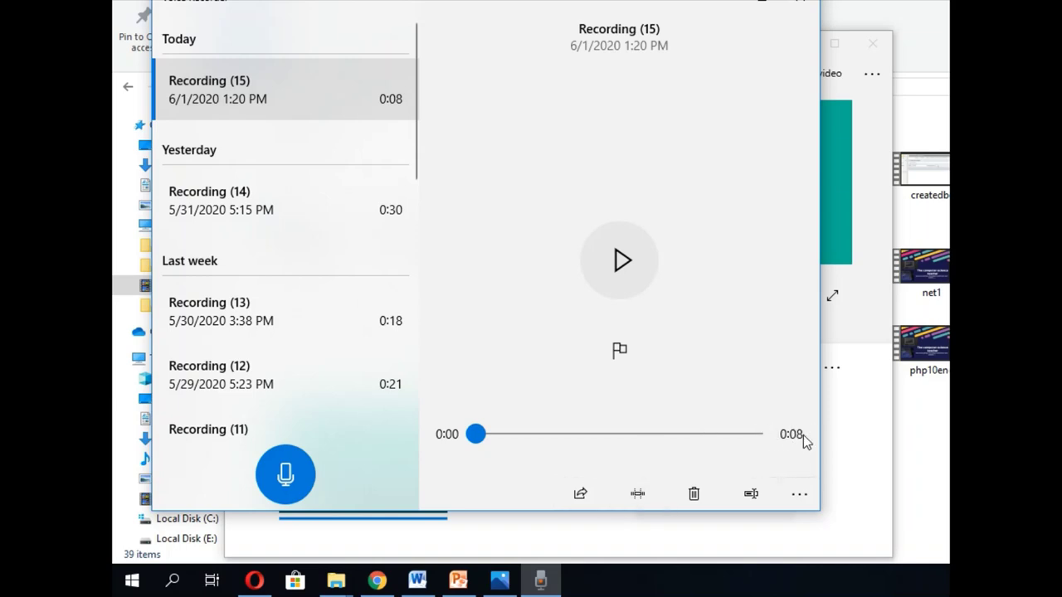
{"action": "left_click", "coordinate": [762, 3]}
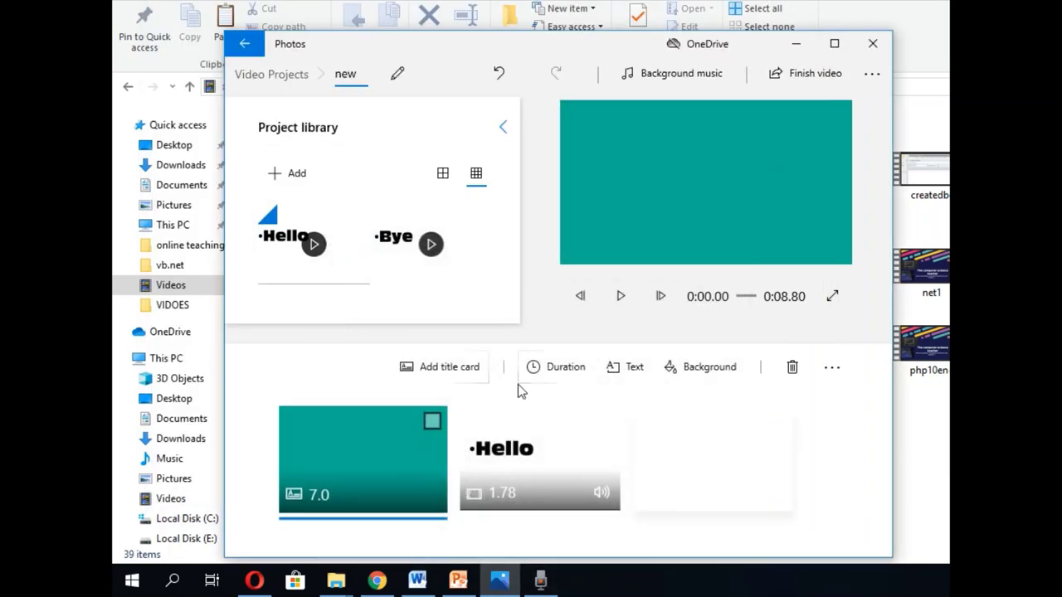
{"action": "left_click", "coordinate": [554, 376]}
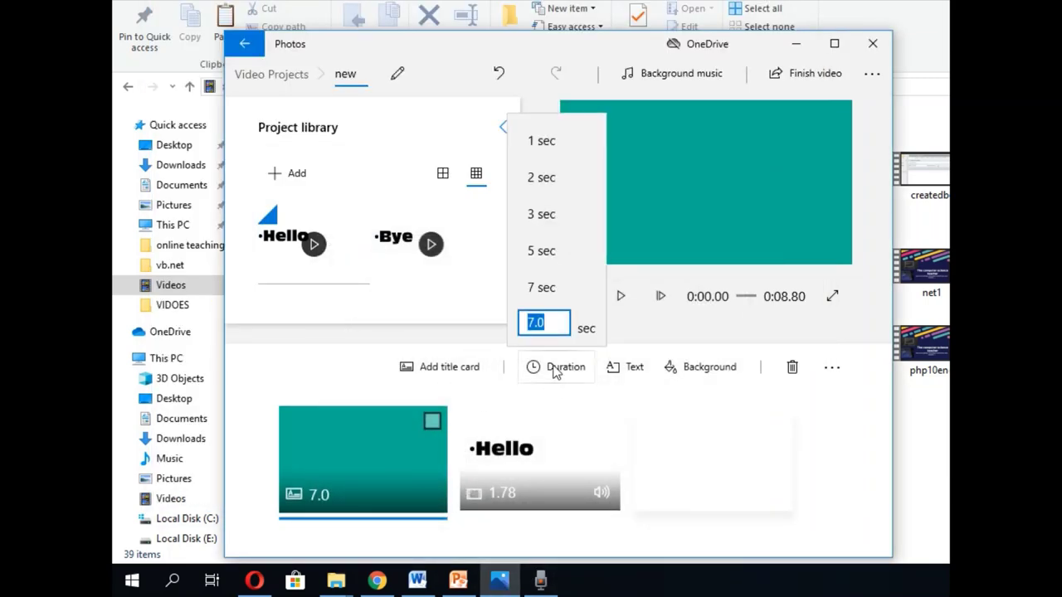
{"action": "type", "text": "8"}
{"action": "key", "text": "Return"}
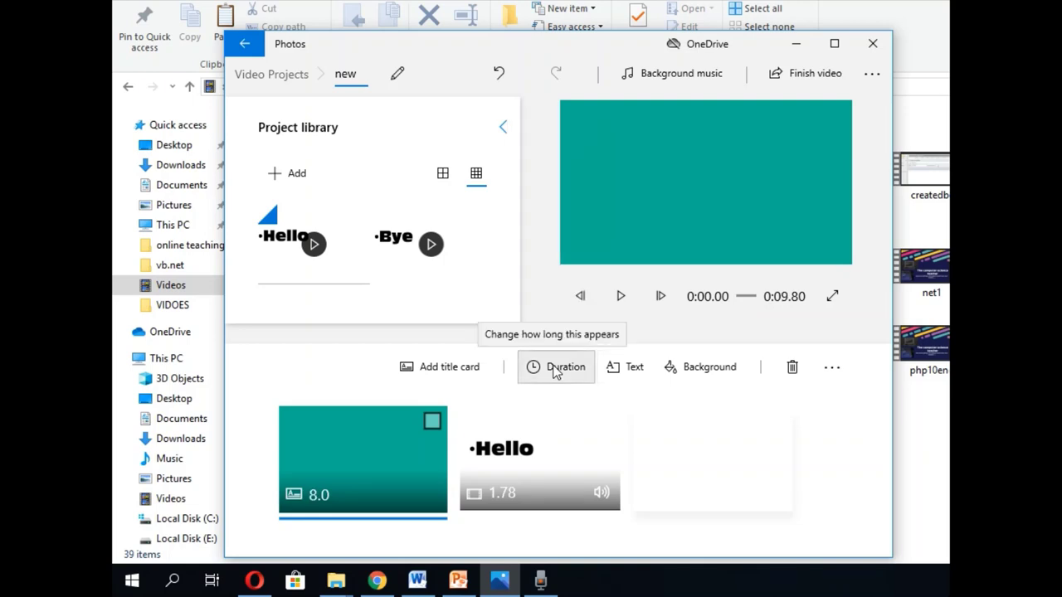
Open the title card's text settings and confirm the text "welcome" in the Joy style.
{"action": "left_click", "coordinate": [622, 369]}
{"action": "type", "text": "welcome"}
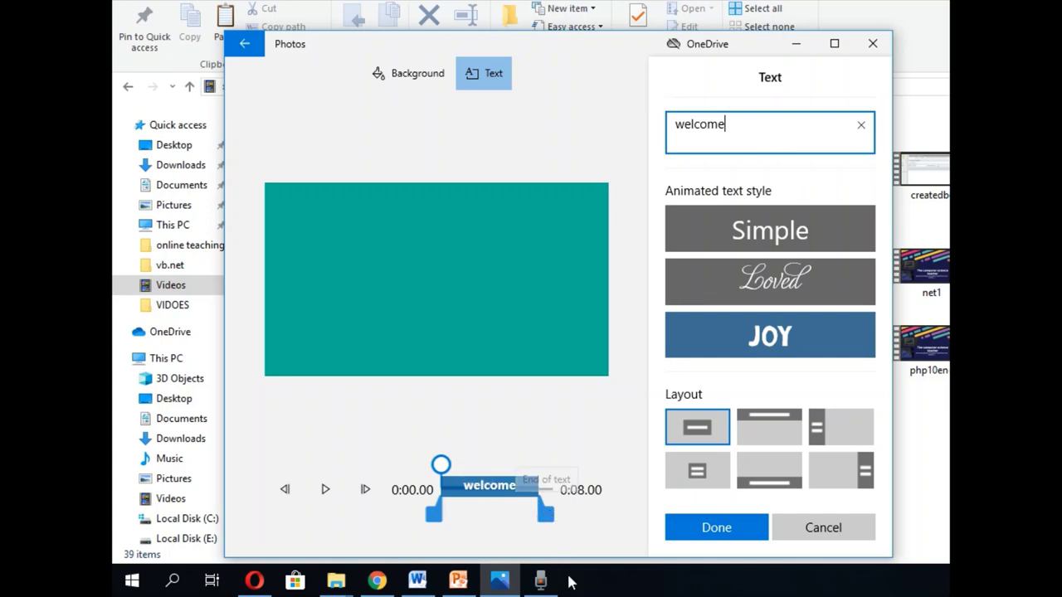
{"action": "left_click", "coordinate": [707, 536]}
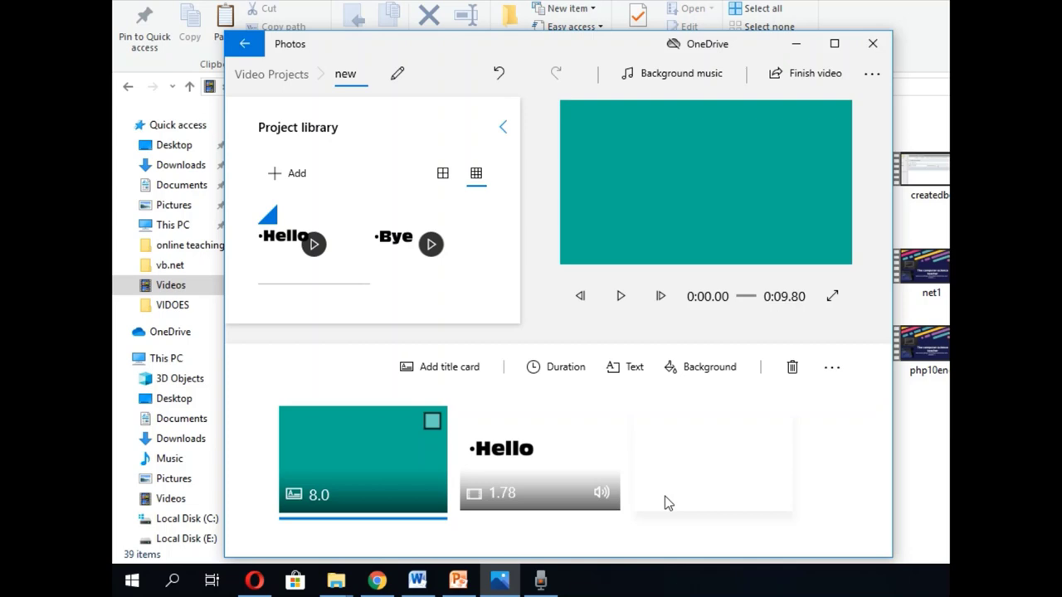
Select the 8-second title card, re-enter its text as "welcome" in the Joy style, and apply it.
{"action": "left_click", "coordinate": [431, 420]}
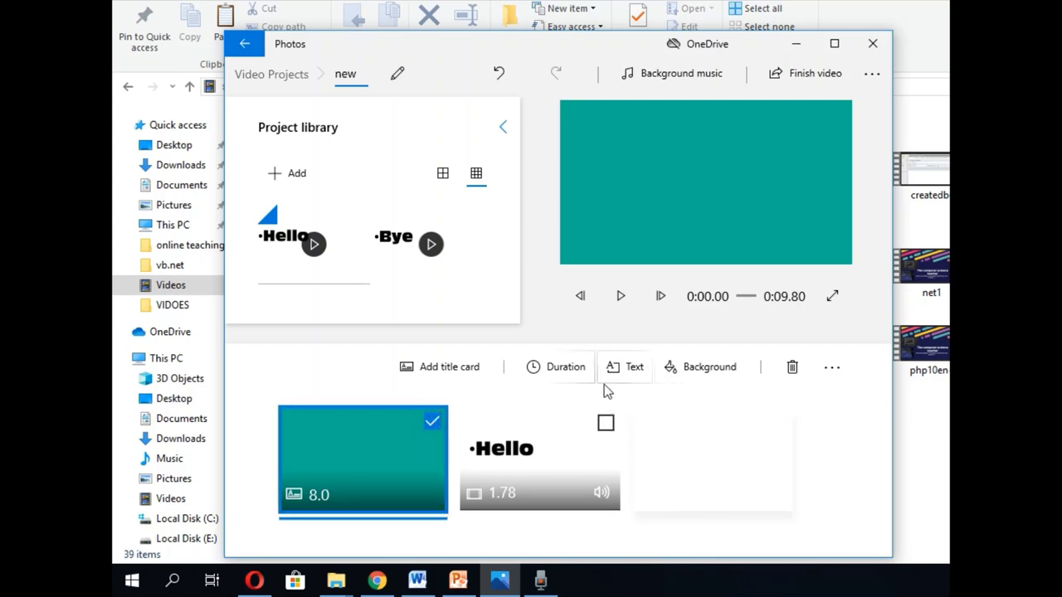
{"action": "left_click", "coordinate": [633, 369]}
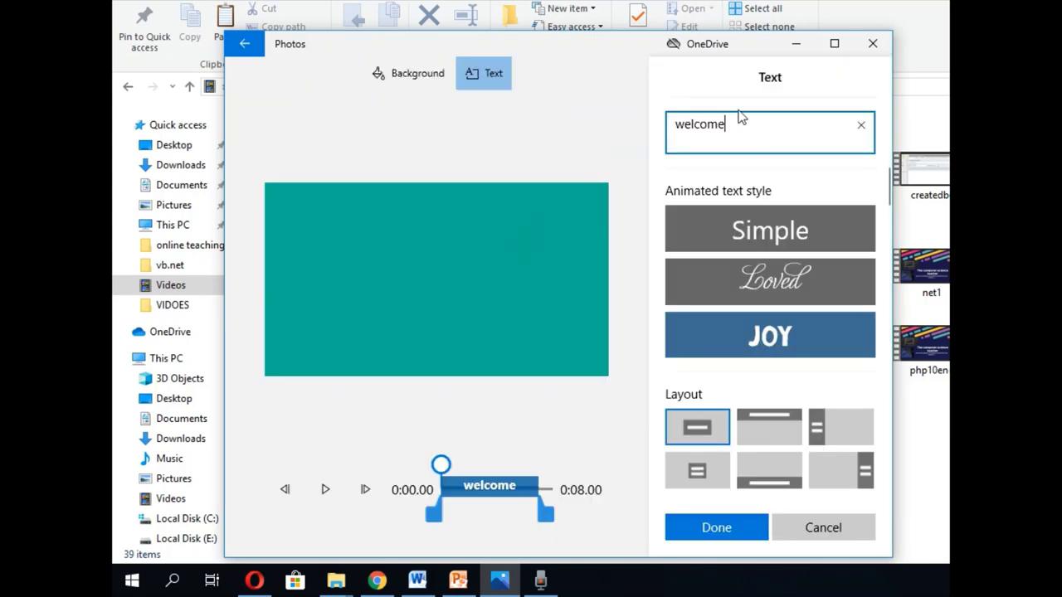
{"action": "left_click_drag", "start_coordinate": [726, 131], "coordinate": [648, 151]}
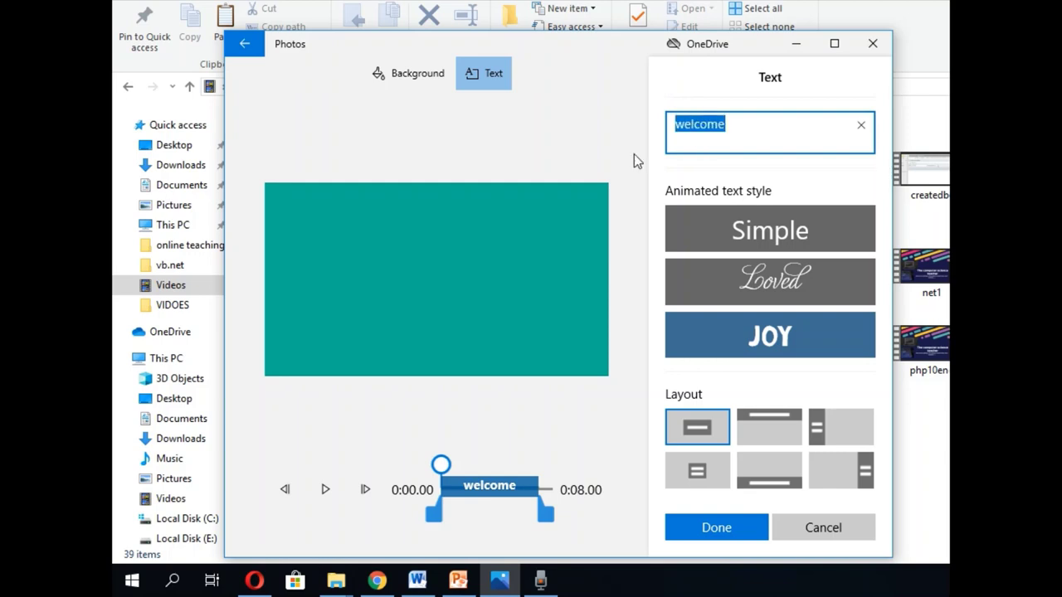
{"action": "type", "text": "welcc"}
{"action": "key", "text": "BackSpace"}
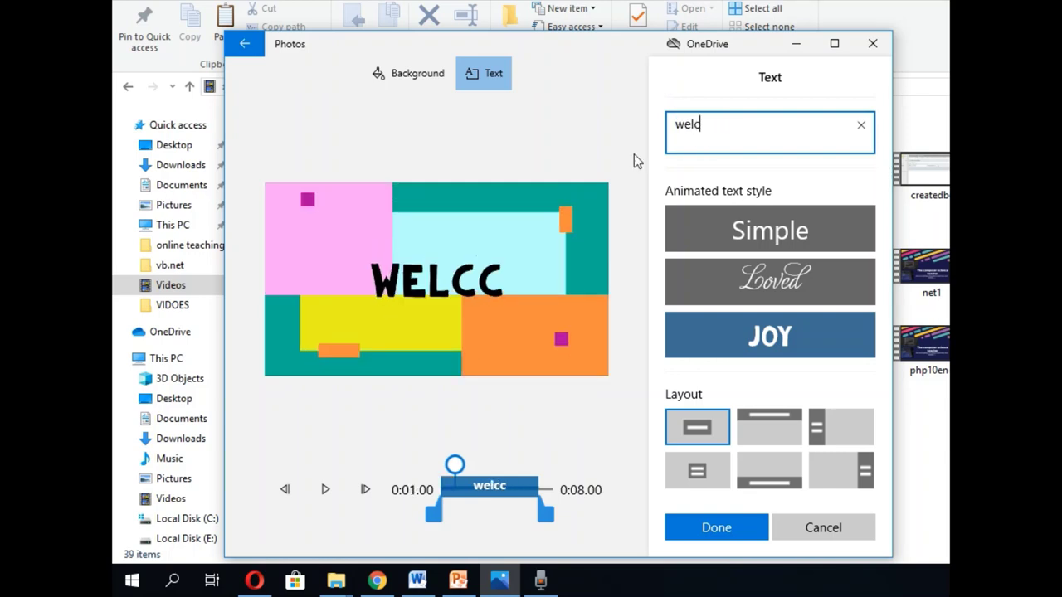
{"action": "type", "text": "om"}
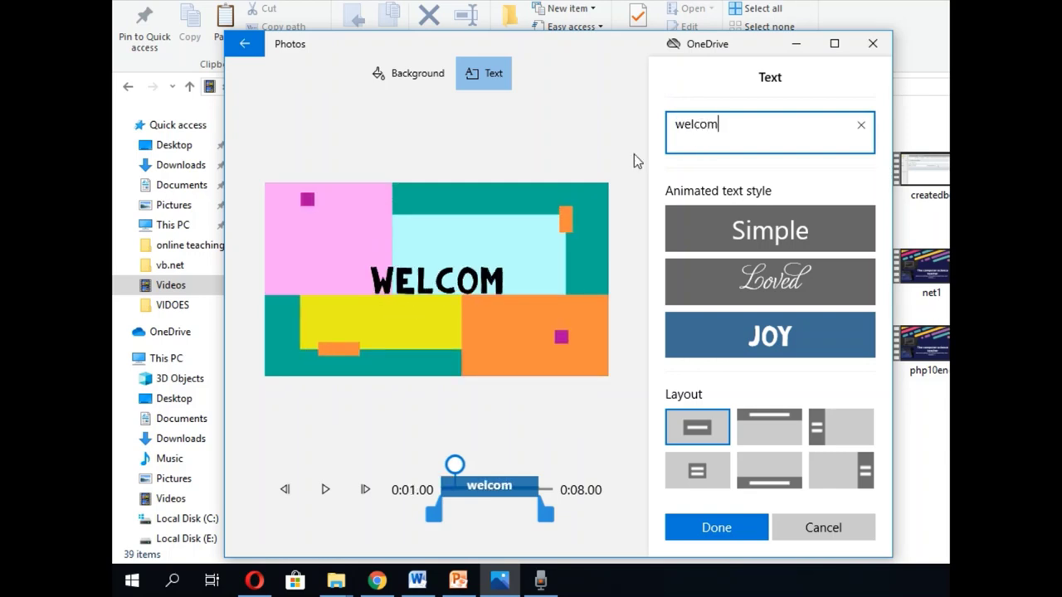
{"action": "type", "text": "e"}
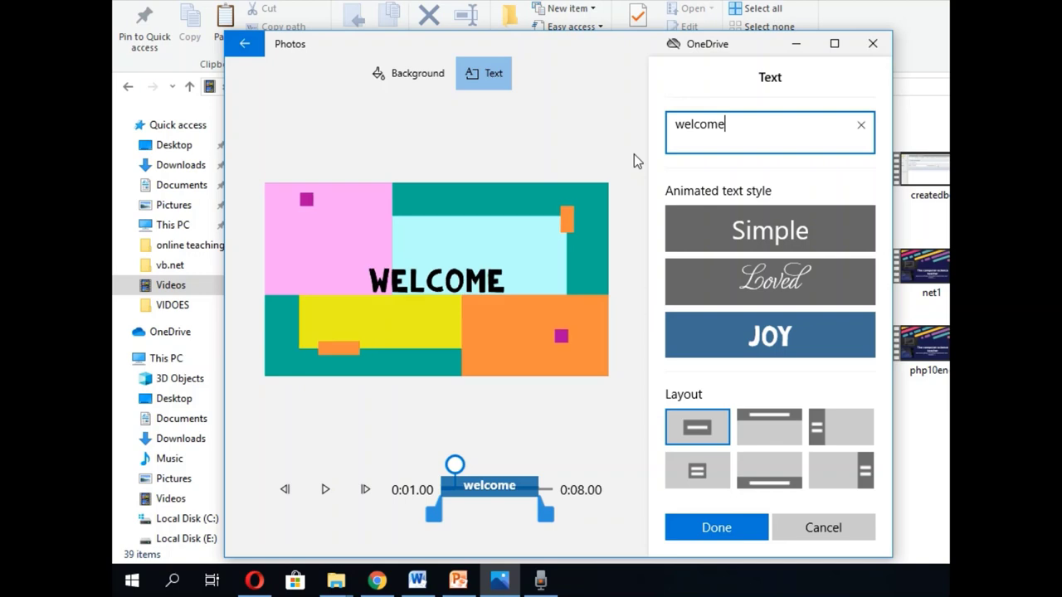
{"action": "left_click", "coordinate": [702, 528]}
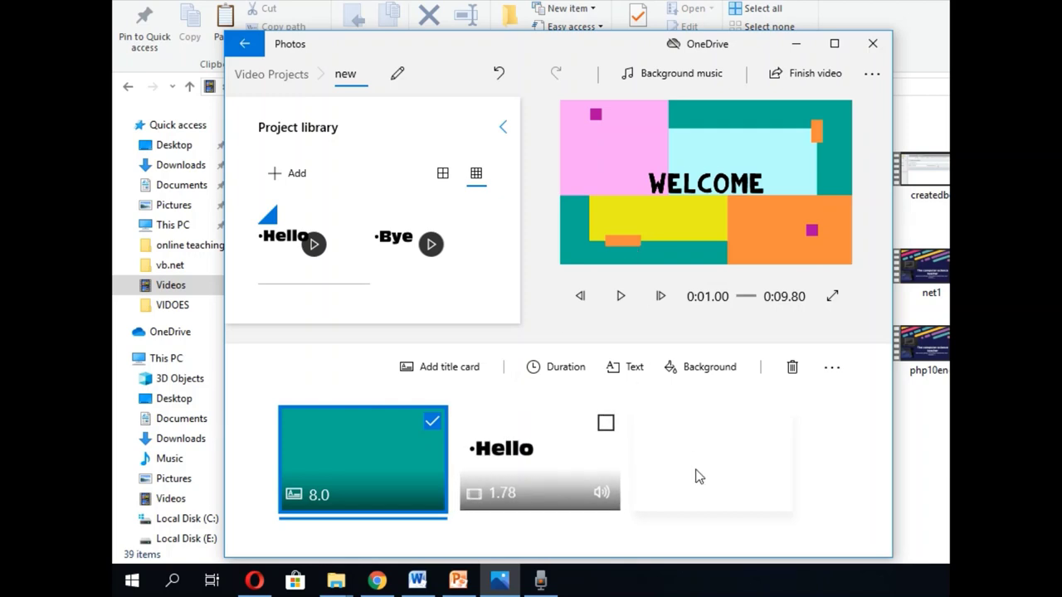
Add Recording (15) from the Sound recordings folder in Documents as custom audio starting at 0:00.00, and apply it.
{"action": "left_click", "coordinate": [869, 75]}
{"action": "left_click", "coordinate": [827, 112]}
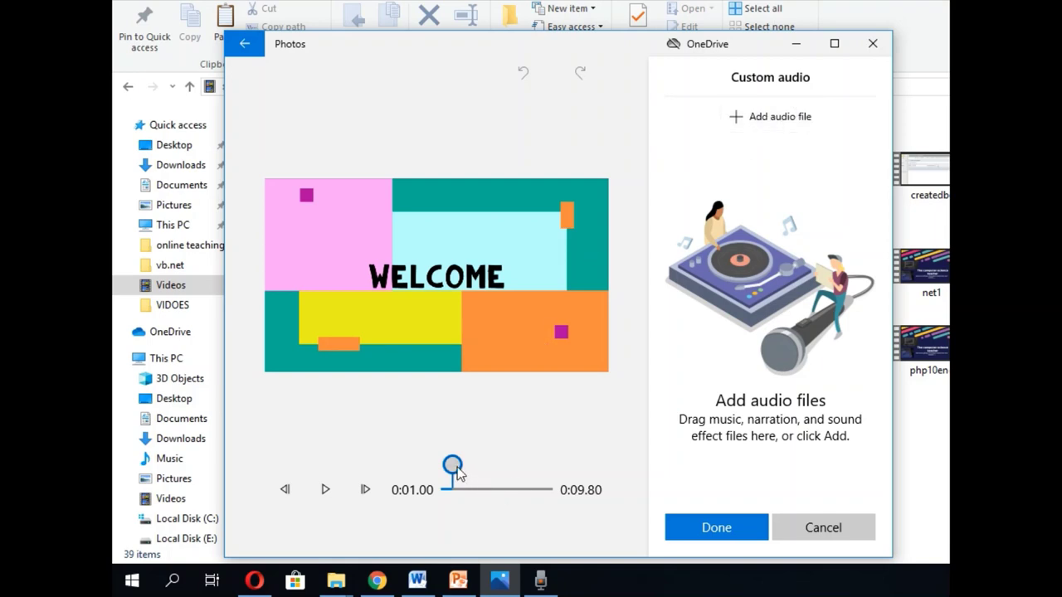
{"action": "left_click_drag", "start_coordinate": [456, 471], "coordinate": [437, 491]}
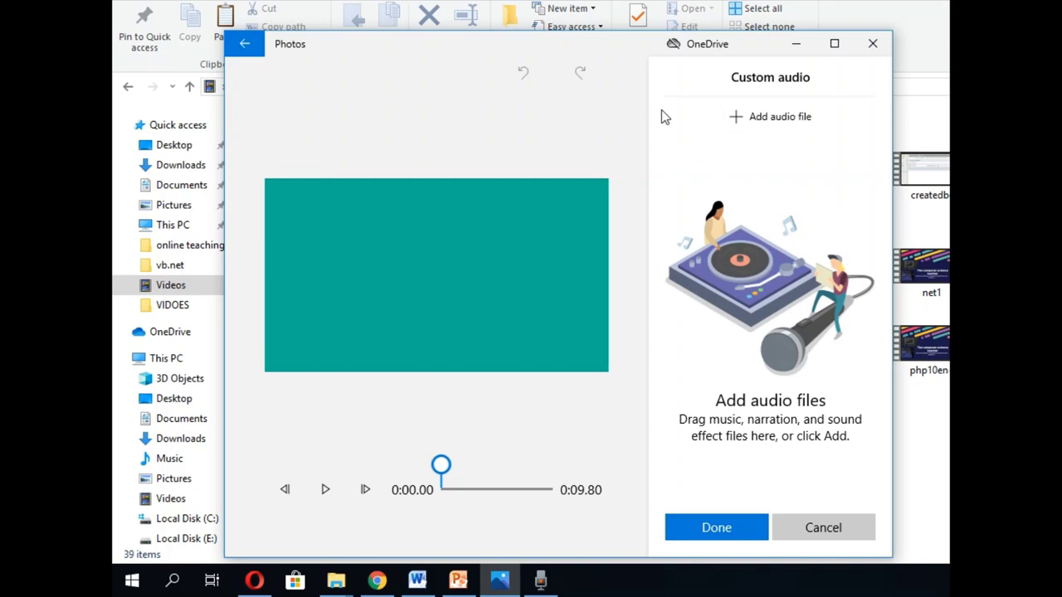
{"action": "left_click", "coordinate": [761, 124]}
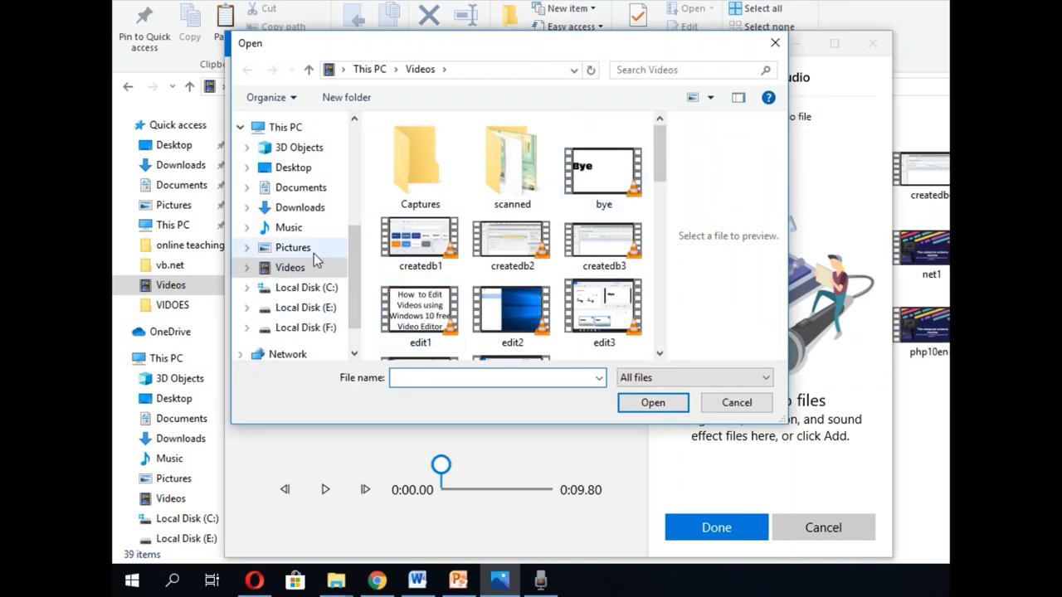
{"action": "left_click", "coordinate": [296, 209]}
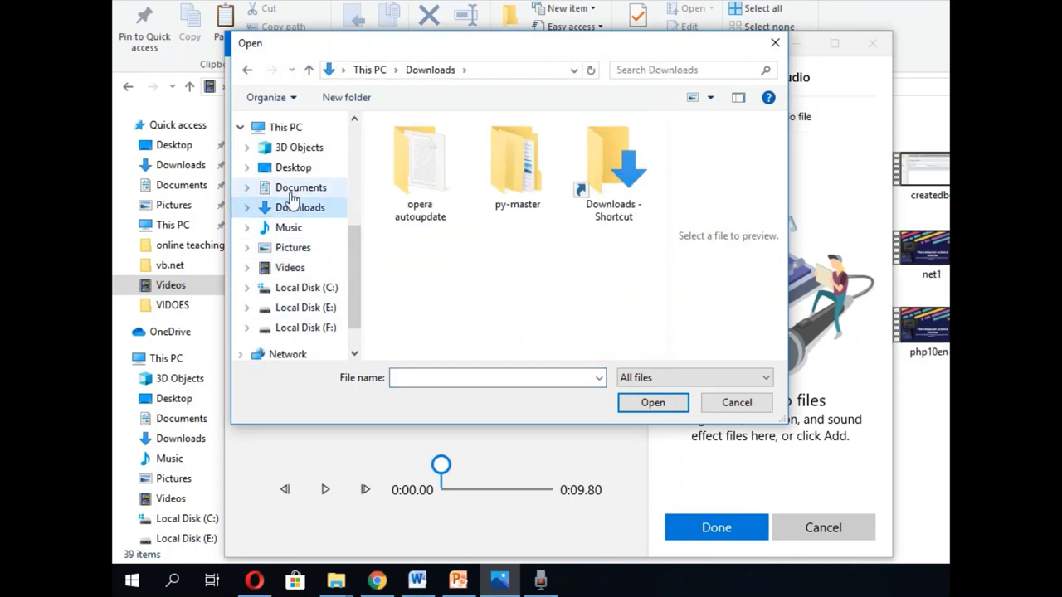
{"action": "left_click", "coordinate": [299, 188]}
{"action": "double_click", "coordinate": [454, 274]}
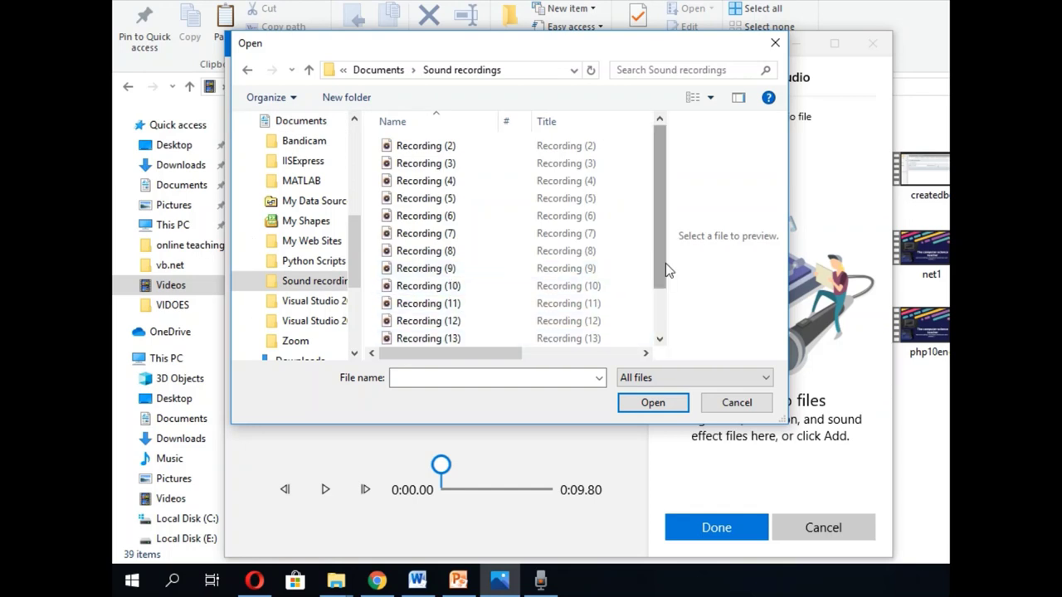
{"action": "scroll", "coordinate": [666, 263], "scroll_direction": "down", "scroll_amount": 1}
{"action": "left_click", "coordinate": [427, 319]}
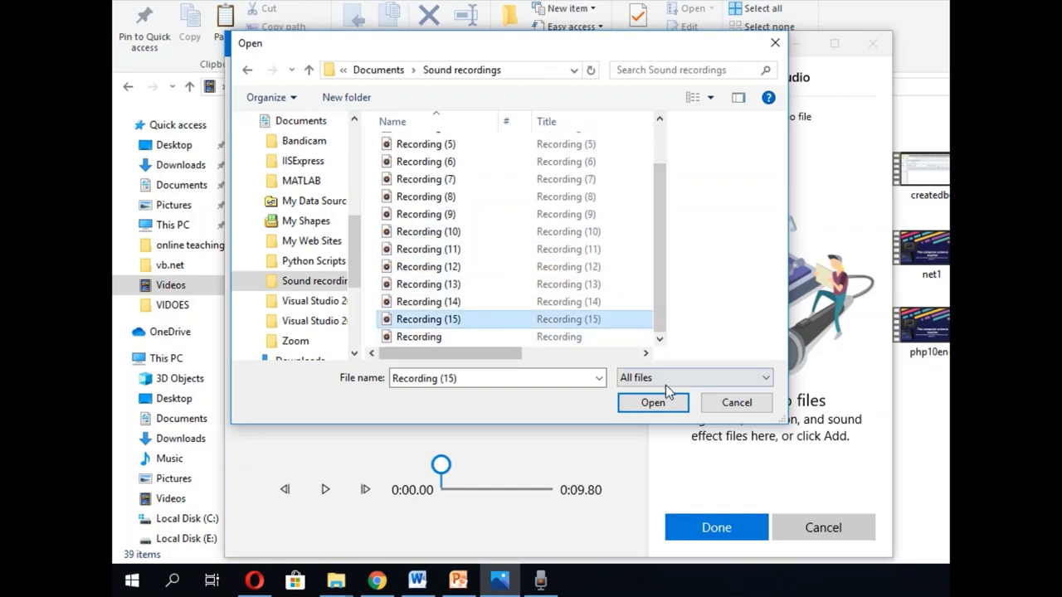
{"action": "left_click", "coordinate": [652, 404]}
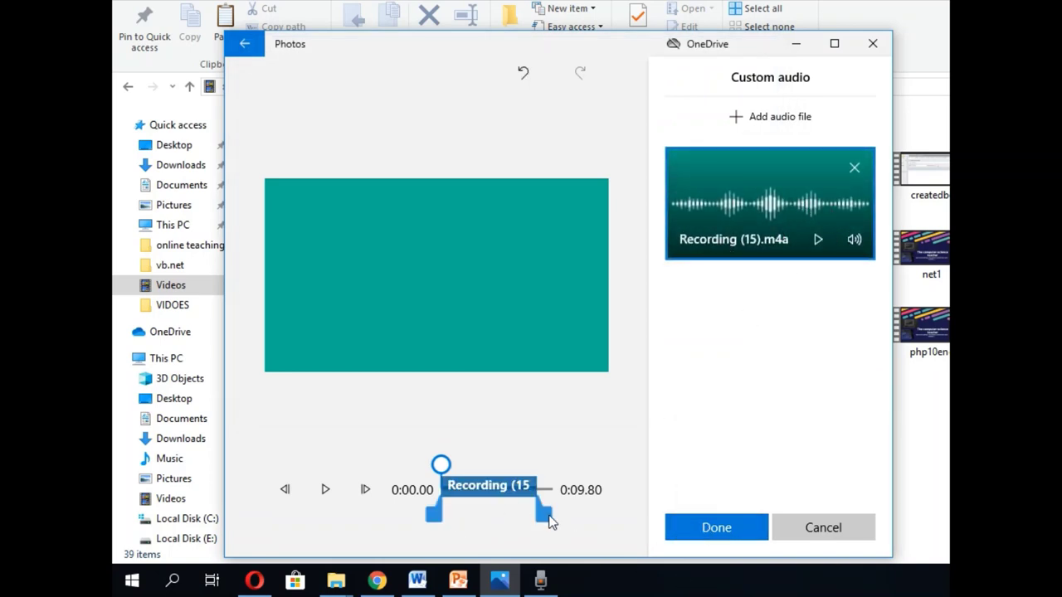
{"action": "left_click", "coordinate": [689, 535]}
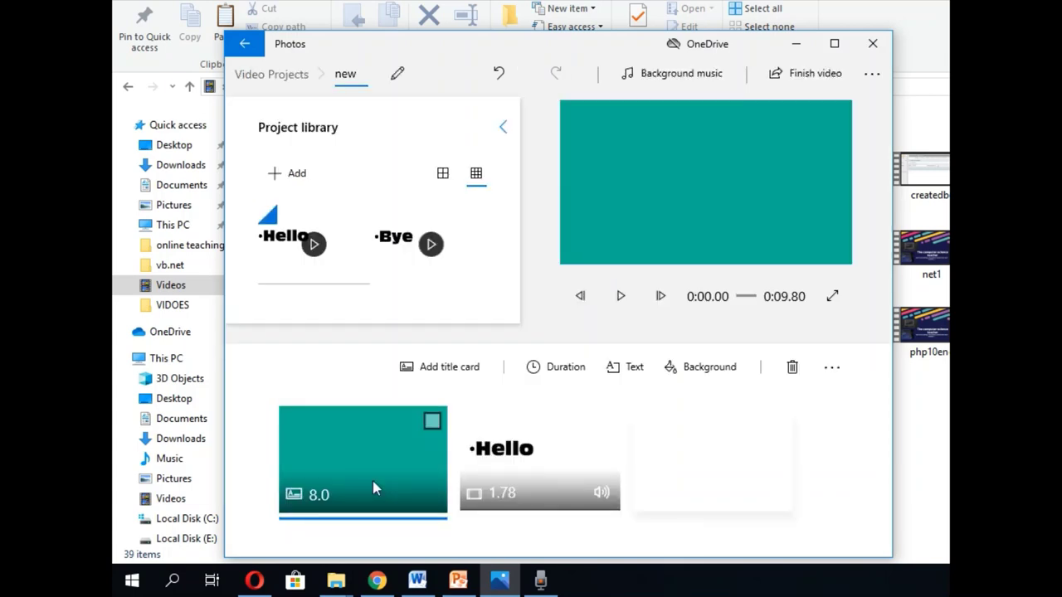
Check the title card's duration and the custom audio's placement, and play the project from the start.
{"action": "left_click", "coordinate": [571, 375]}
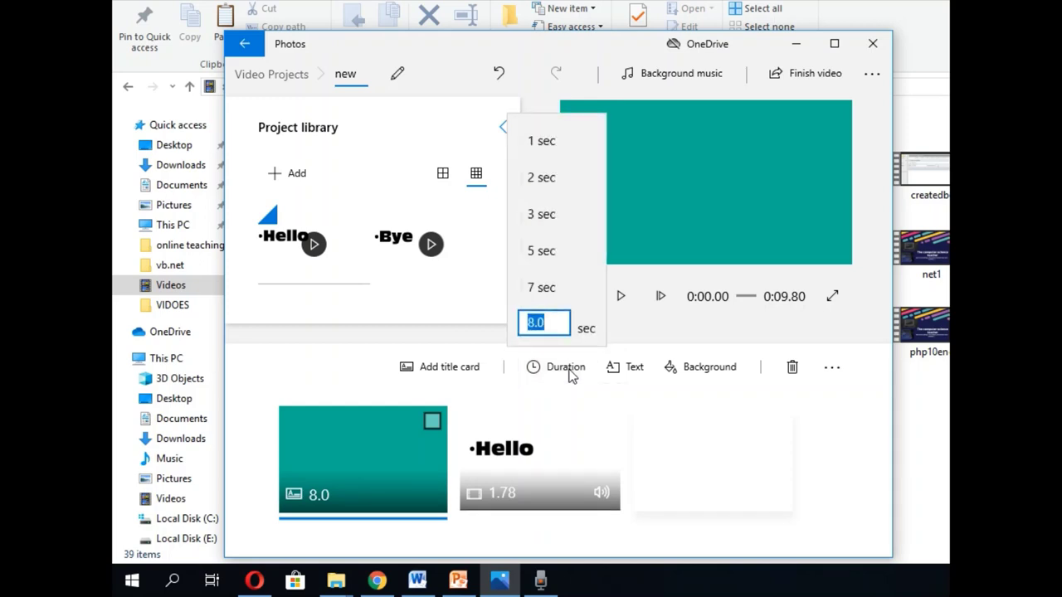
{"action": "left_click", "coordinate": [699, 455]}
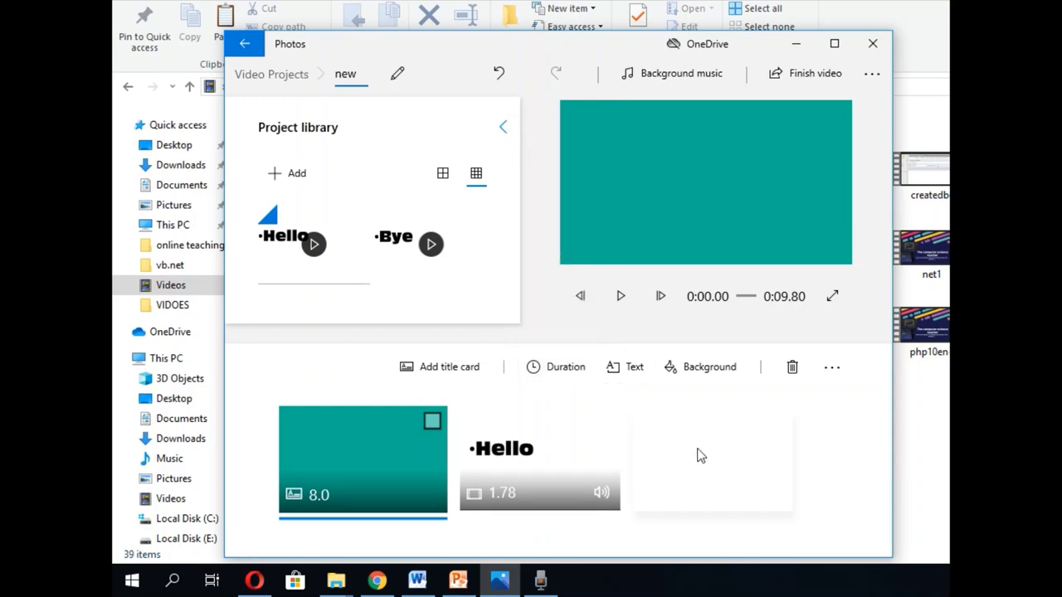
{"action": "left_click", "coordinate": [871, 73]}
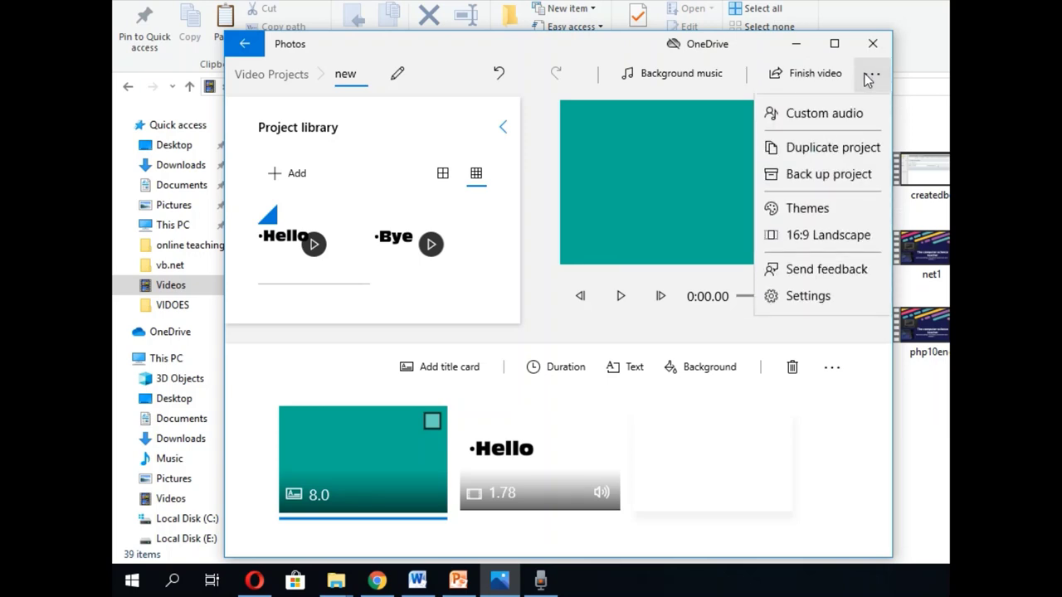
{"action": "left_click", "coordinate": [838, 111]}
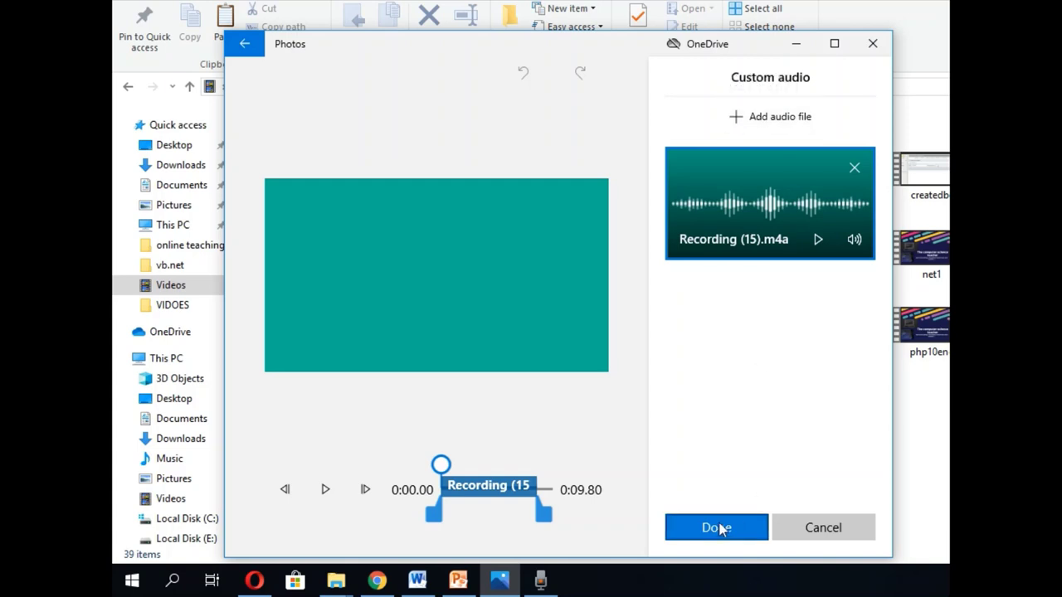
{"action": "left_click", "coordinate": [823, 531]}
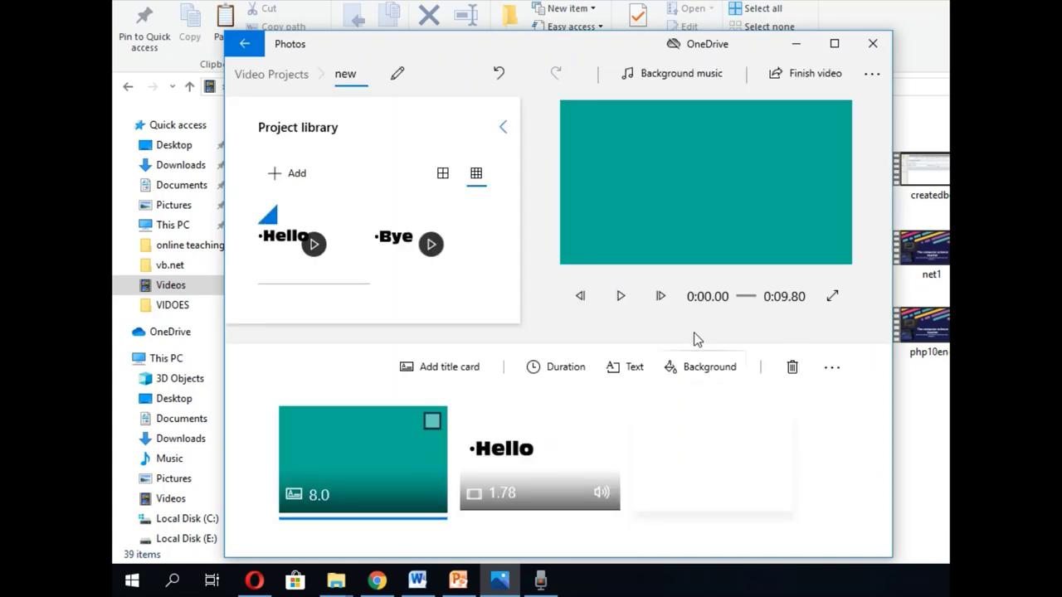
{"action": "left_click", "coordinate": [620, 300]}
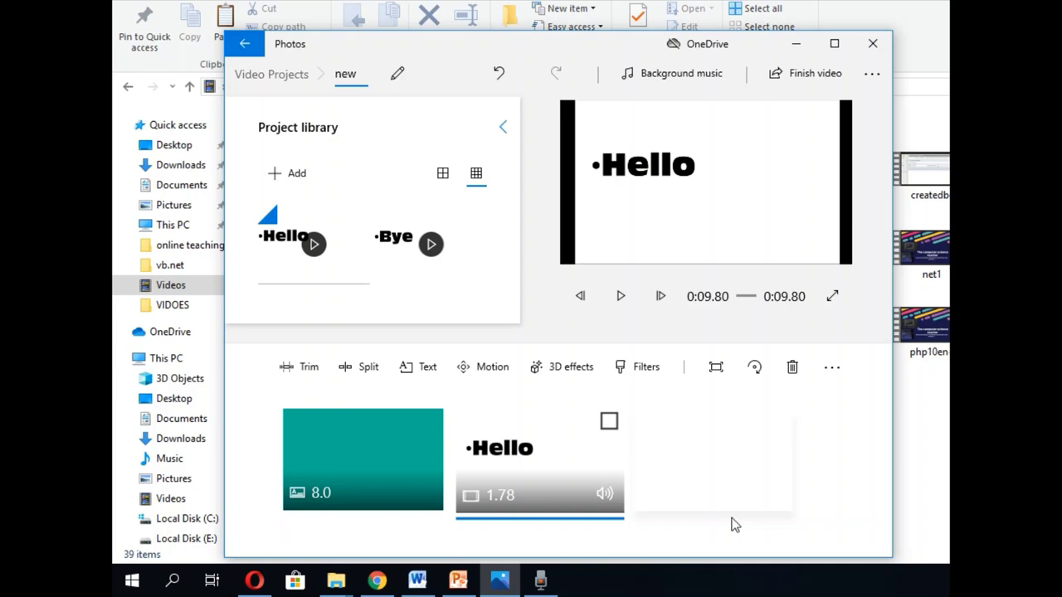
Import the picture WIN_20200427_17_28_35_Pro from the Videos folder and place it between the title card and the Hello clip.
{"action": "left_click", "coordinate": [373, 452]}
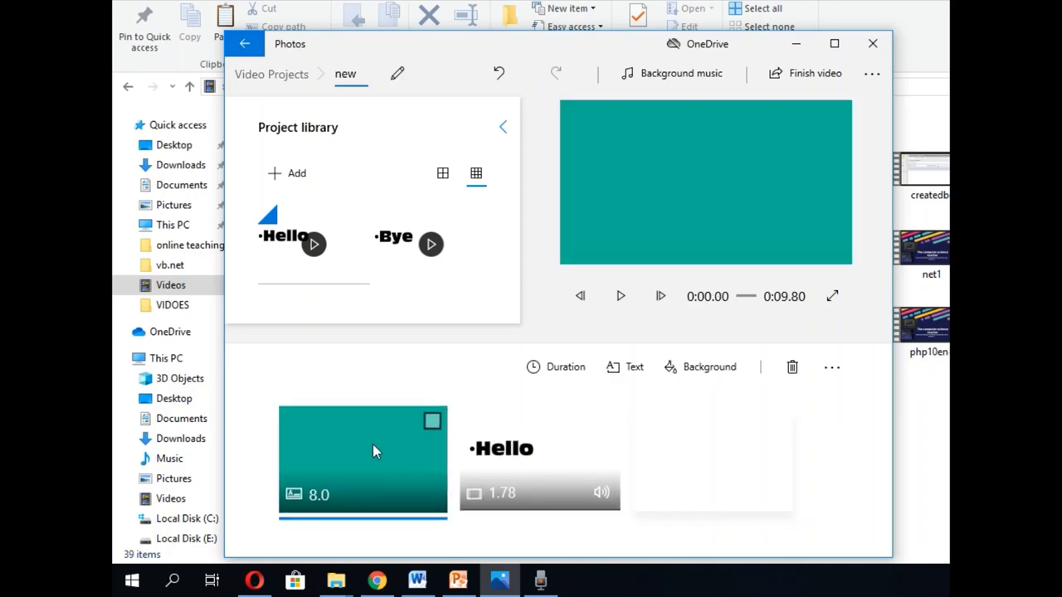
{"action": "left_click", "coordinate": [295, 176]}
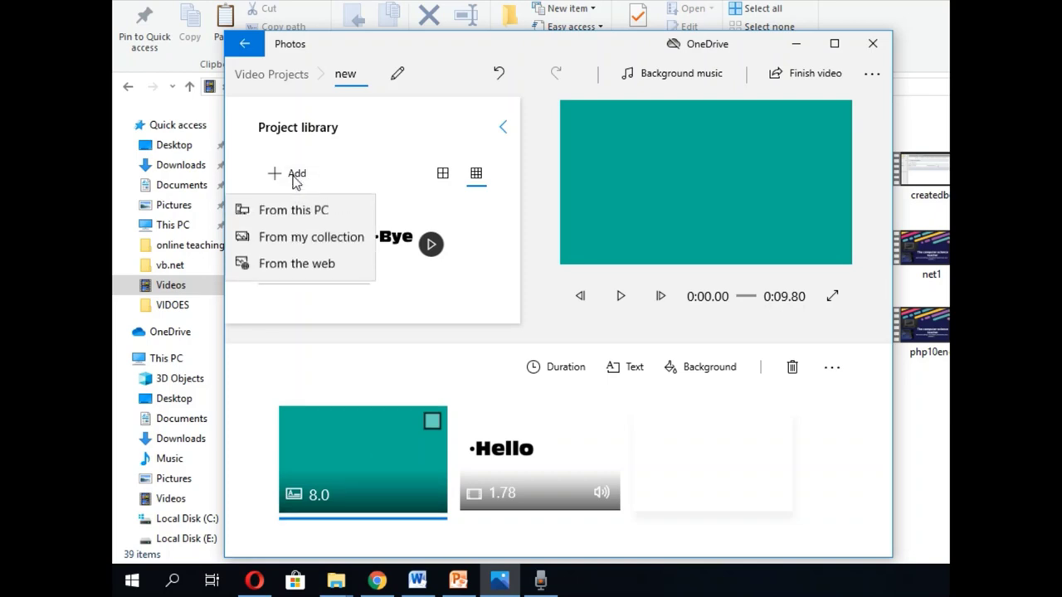
{"action": "left_click", "coordinate": [286, 210]}
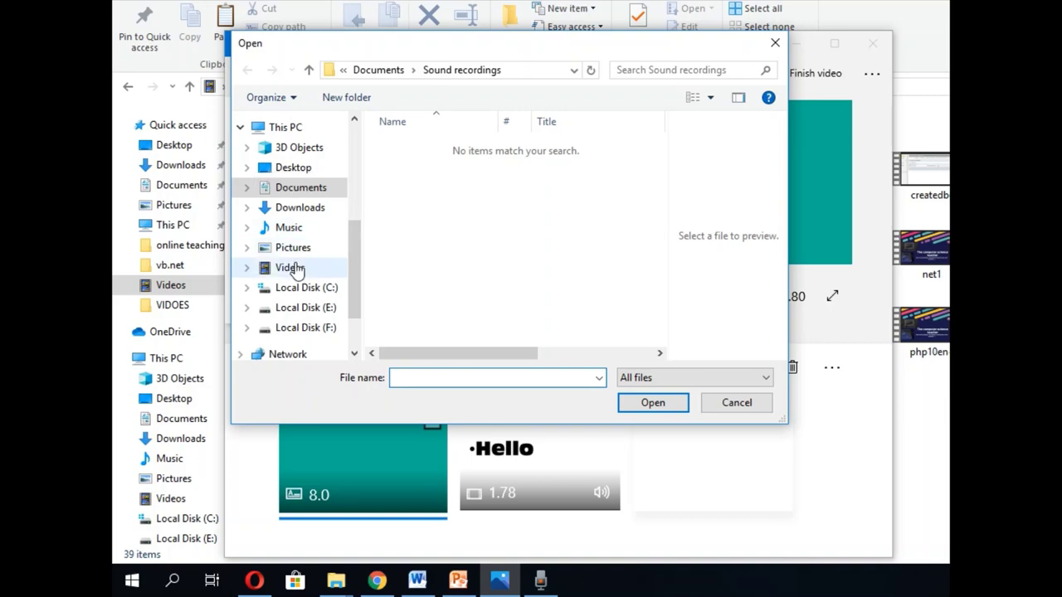
{"action": "left_click", "coordinate": [290, 268]}
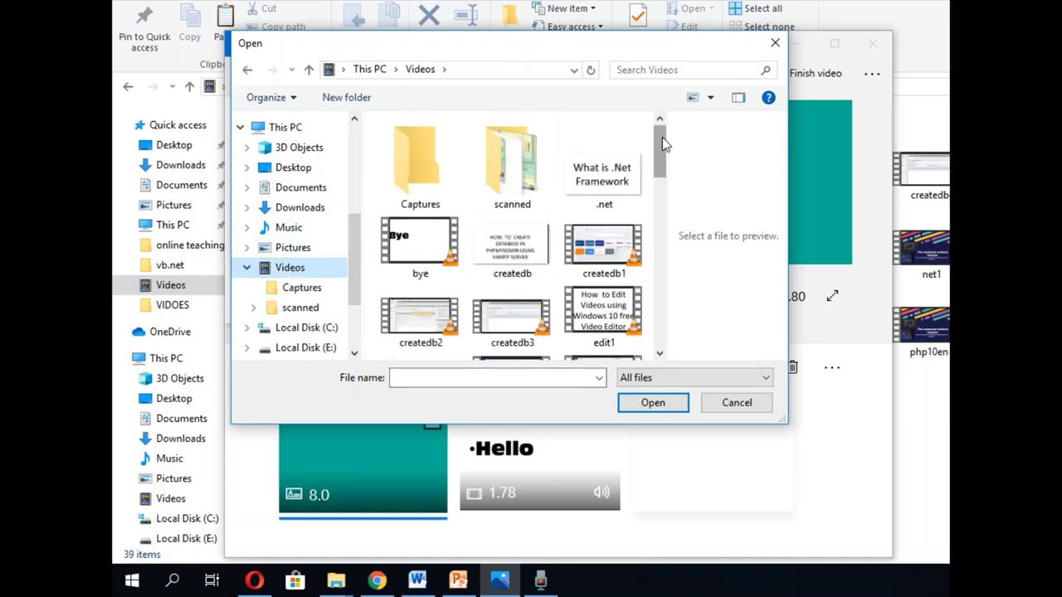
{"action": "left_click_drag", "start_coordinate": [662, 137], "coordinate": [650, 343]}
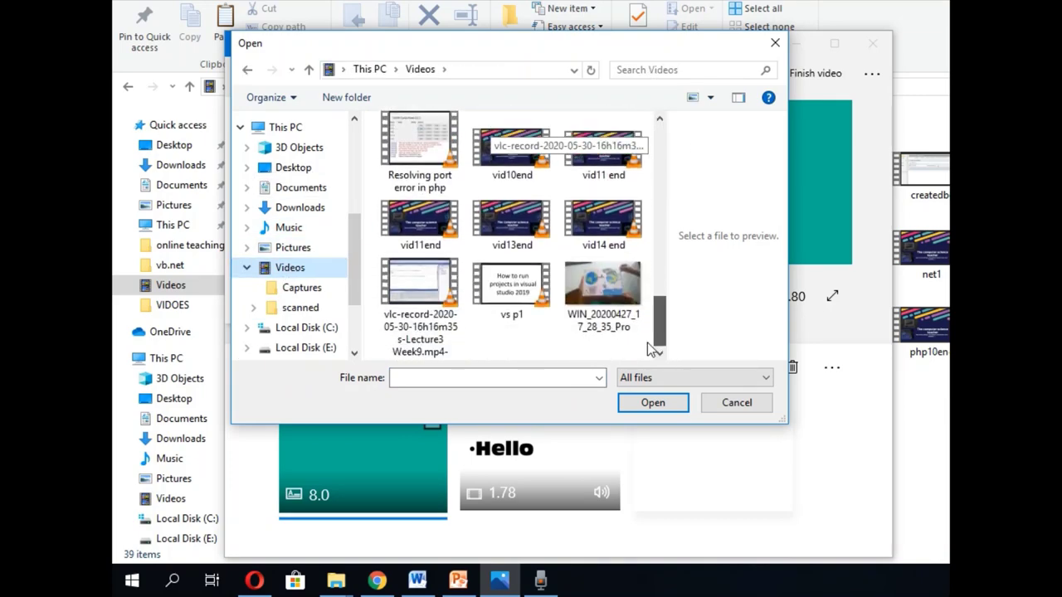
{"action": "left_click", "coordinate": [616, 305]}
{"action": "left_click", "coordinate": [651, 402]}
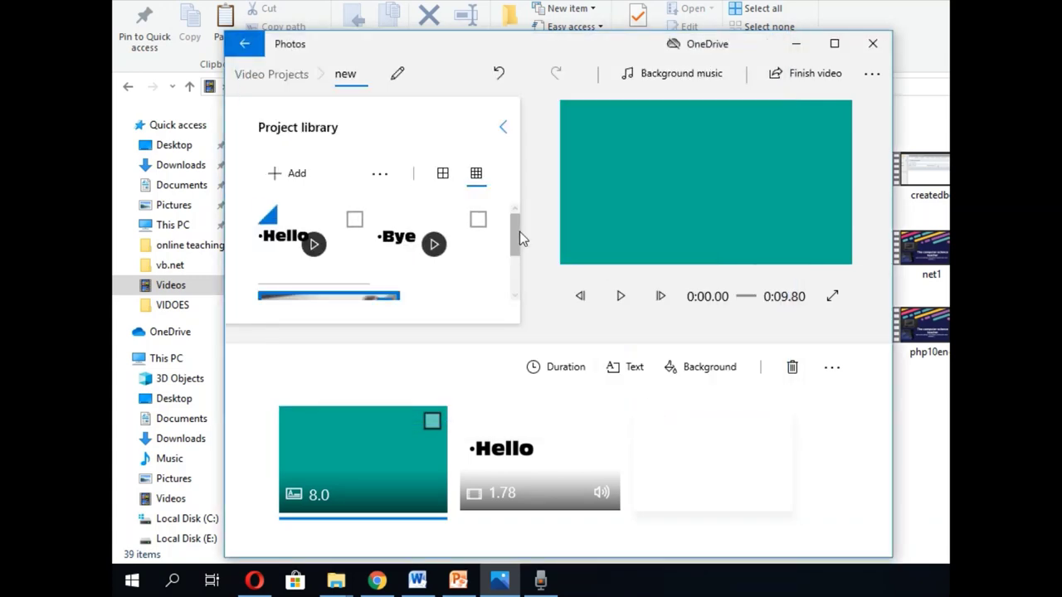
{"action": "left_click_drag", "start_coordinate": [515, 237], "coordinate": [511, 302]}
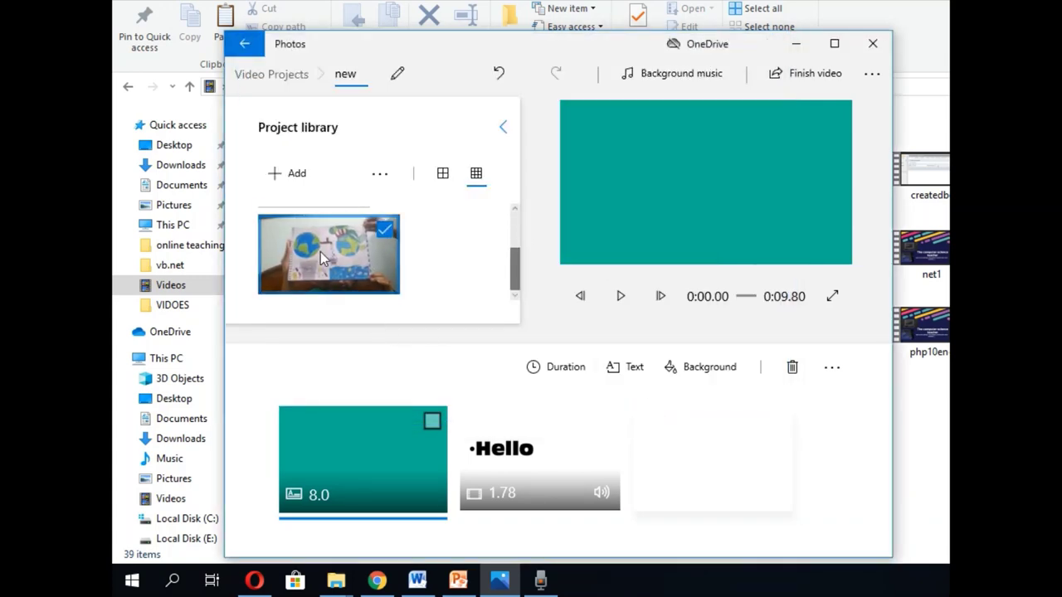
{"action": "left_click_drag", "start_coordinate": [320, 251], "coordinate": [574, 483]}
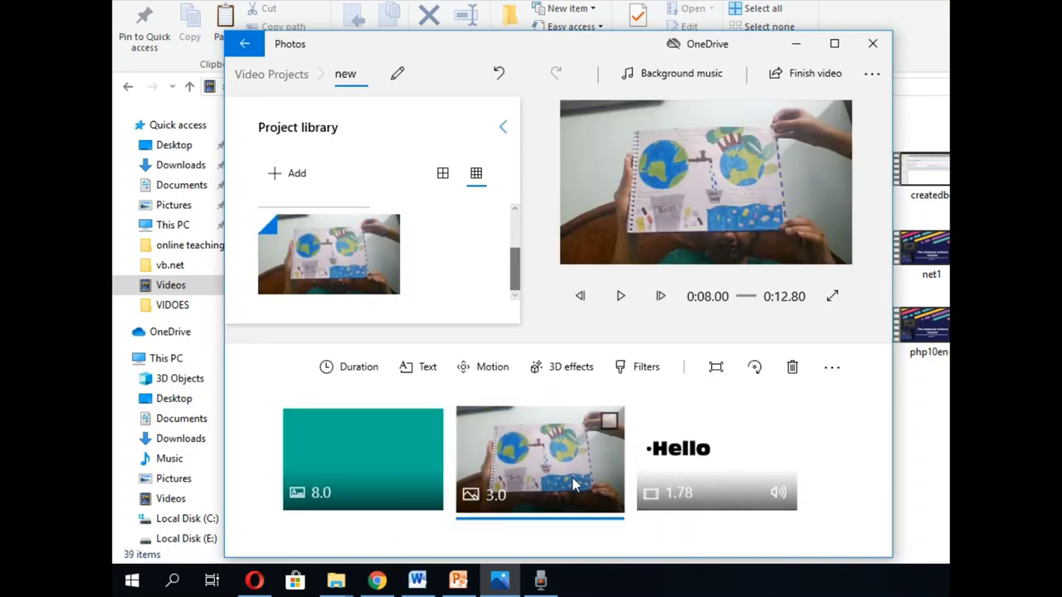
Play the project from the title card, and view the picture's duration choices and the additional project options.
{"action": "left_click", "coordinate": [365, 463]}
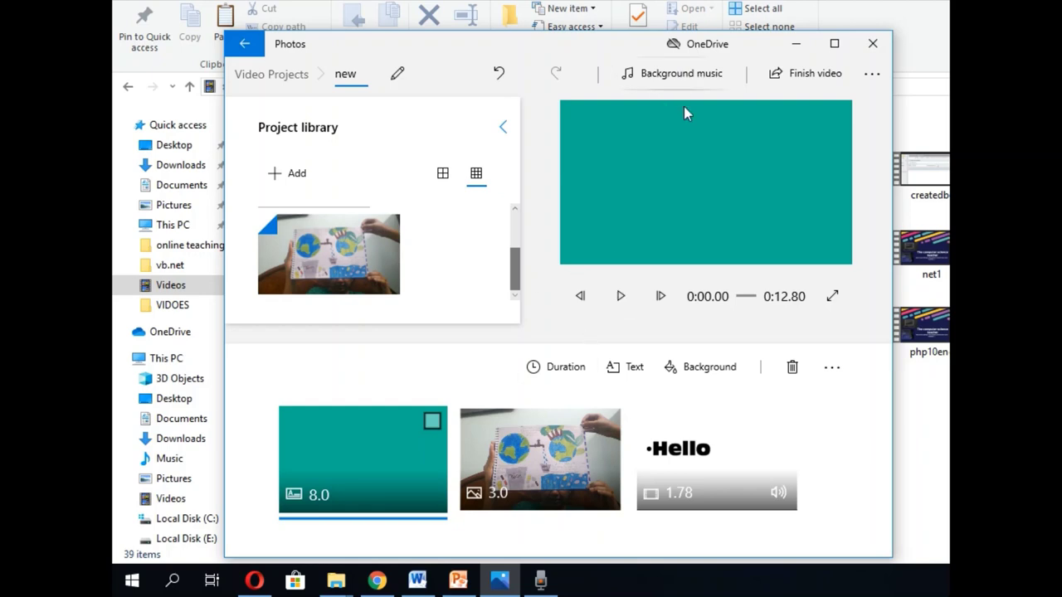
{"action": "left_click", "coordinate": [621, 299]}
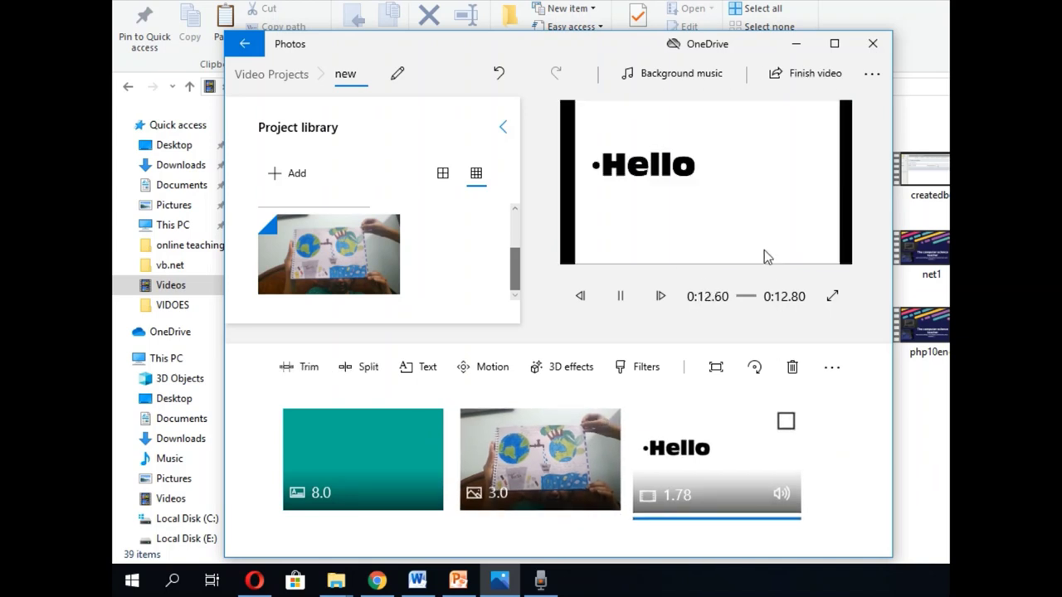
{"action": "left_click", "coordinate": [559, 449]}
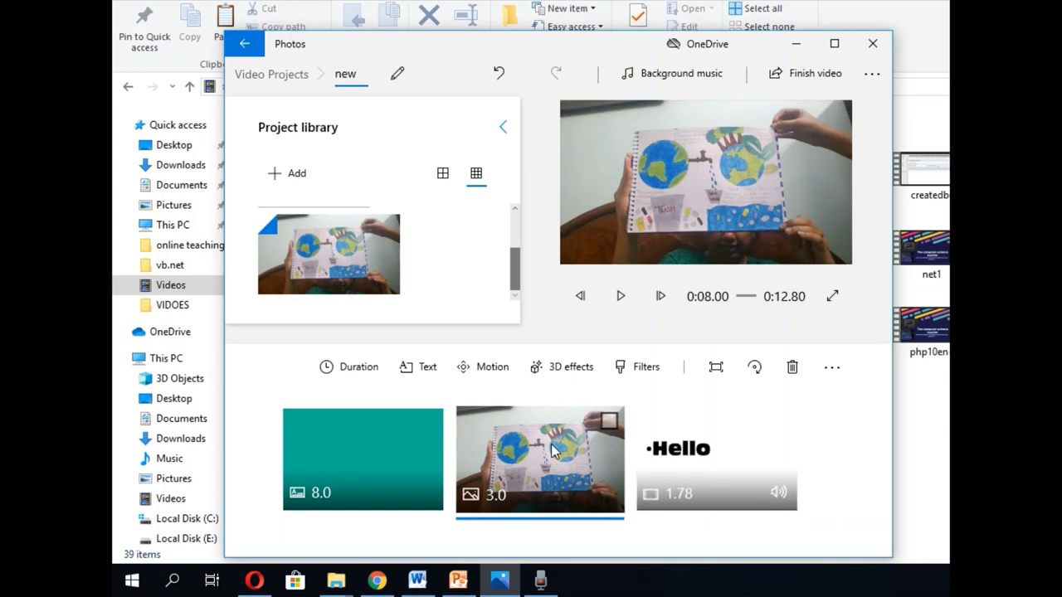
{"action": "left_click", "coordinate": [359, 367]}
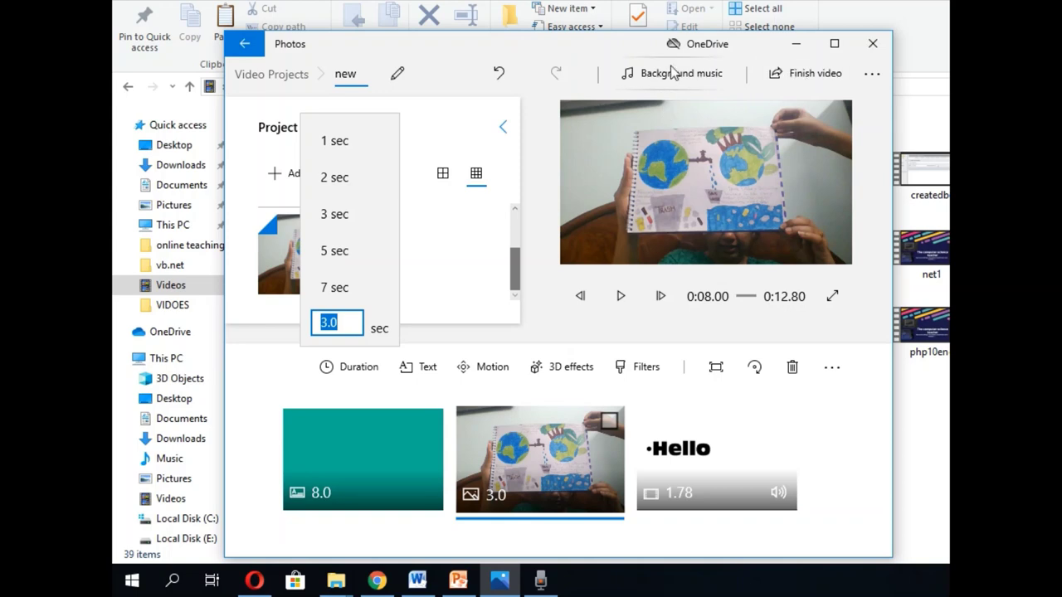
{"action": "left_click", "coordinate": [868, 75]}
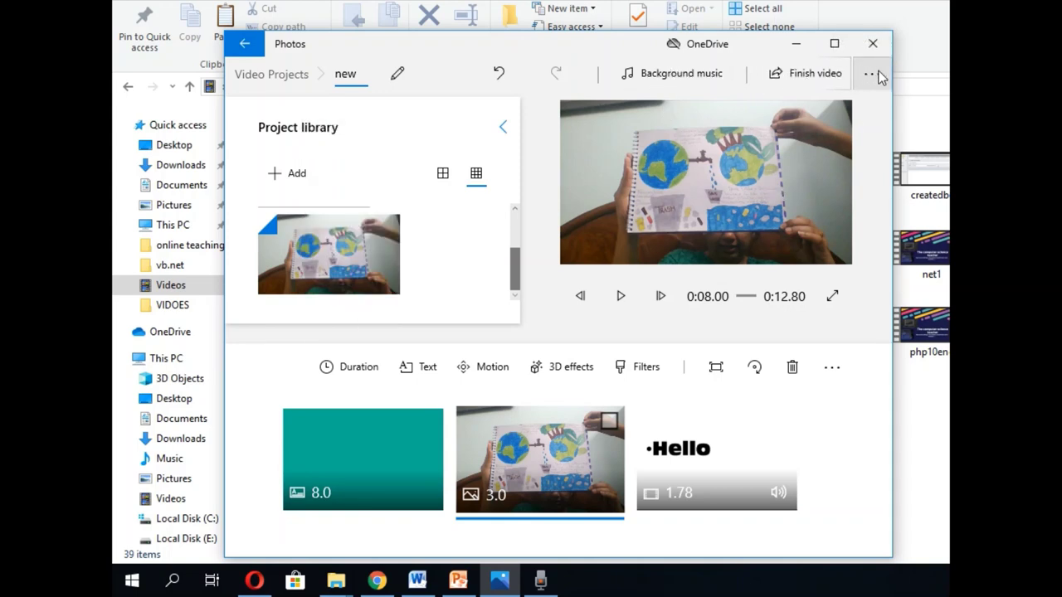
{"action": "left_click", "coordinate": [873, 74]}
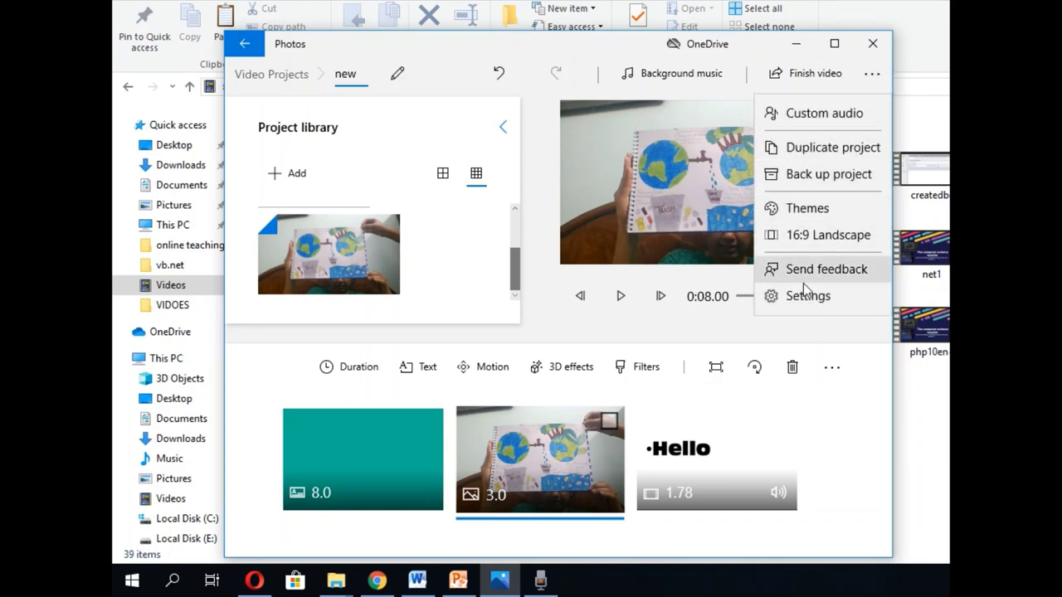
{"action": "left_click", "coordinate": [859, 468]}
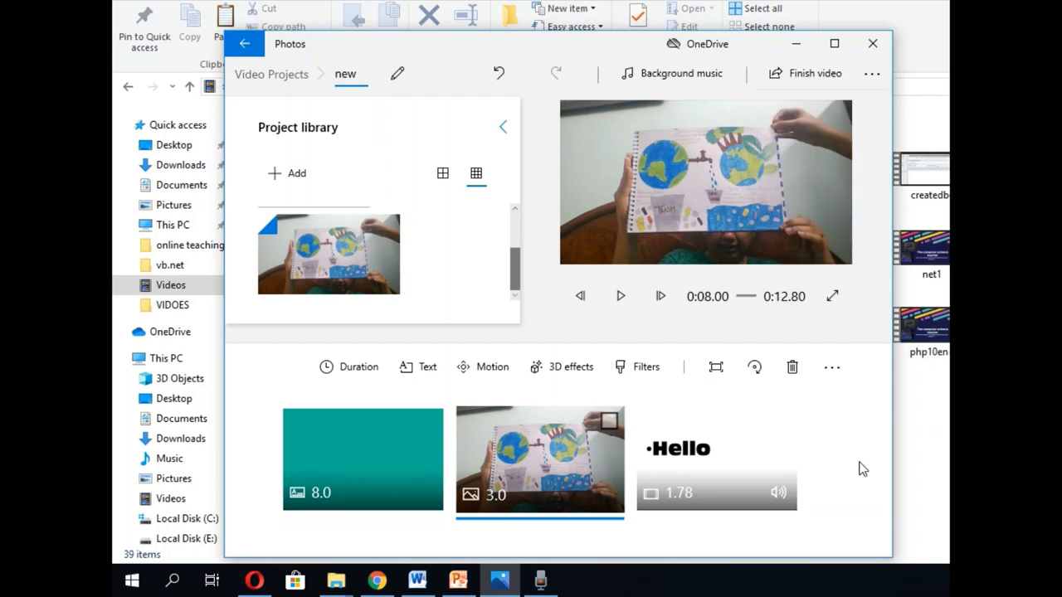